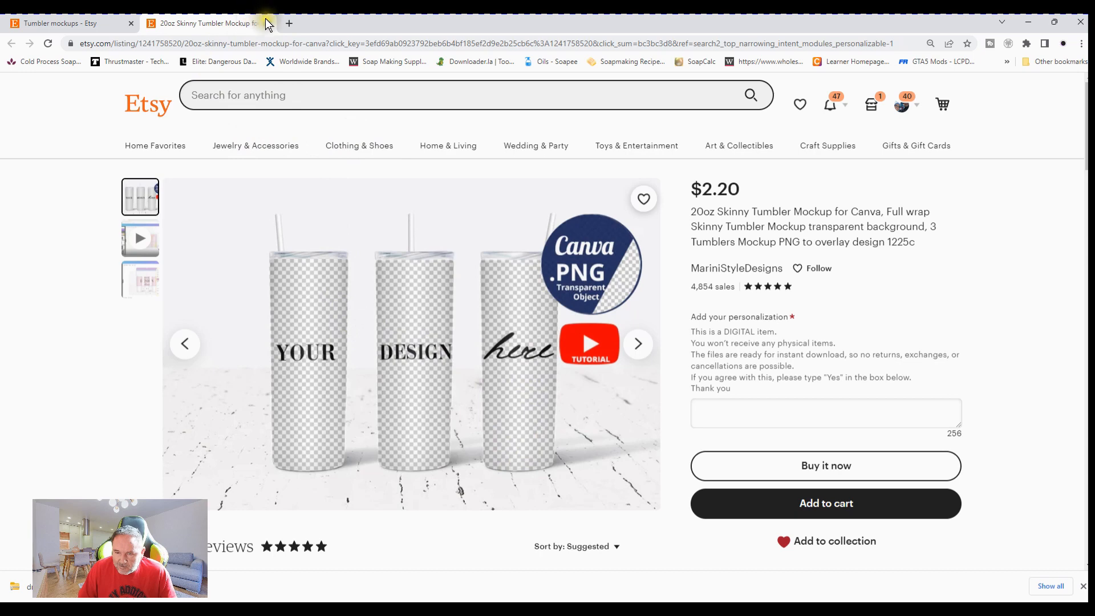
Browse the tumbler mockup search results and examine the enlarged image of the Set of 50 Beautiful Tumbler Mockup listing.
scroll(567, 396, "down", 1)
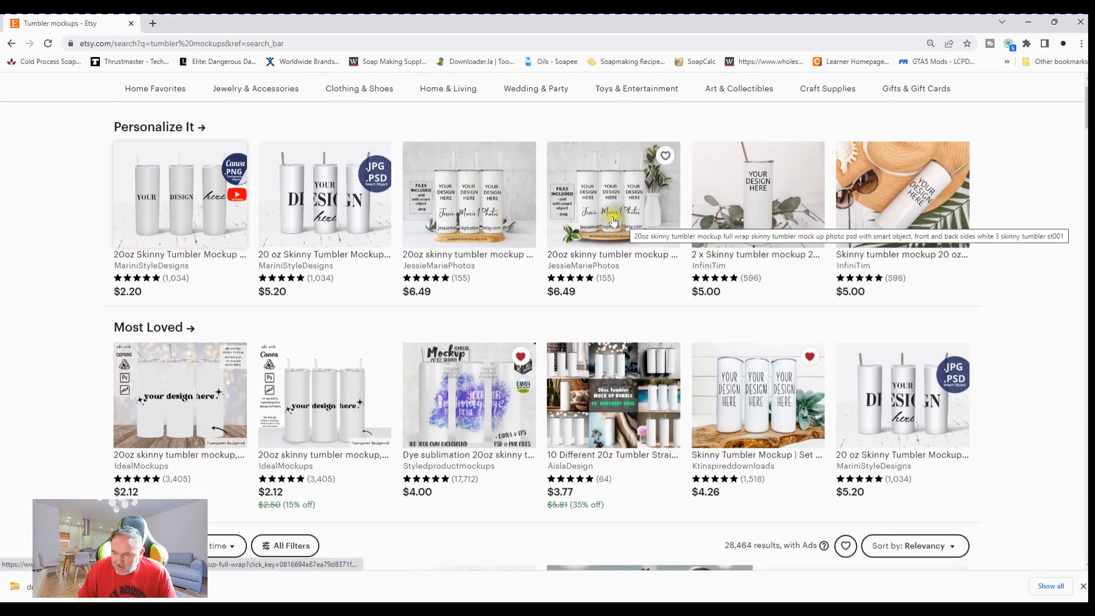
scroll(487, 453, "down", 5)
scroll(227, 414, "down", 4)
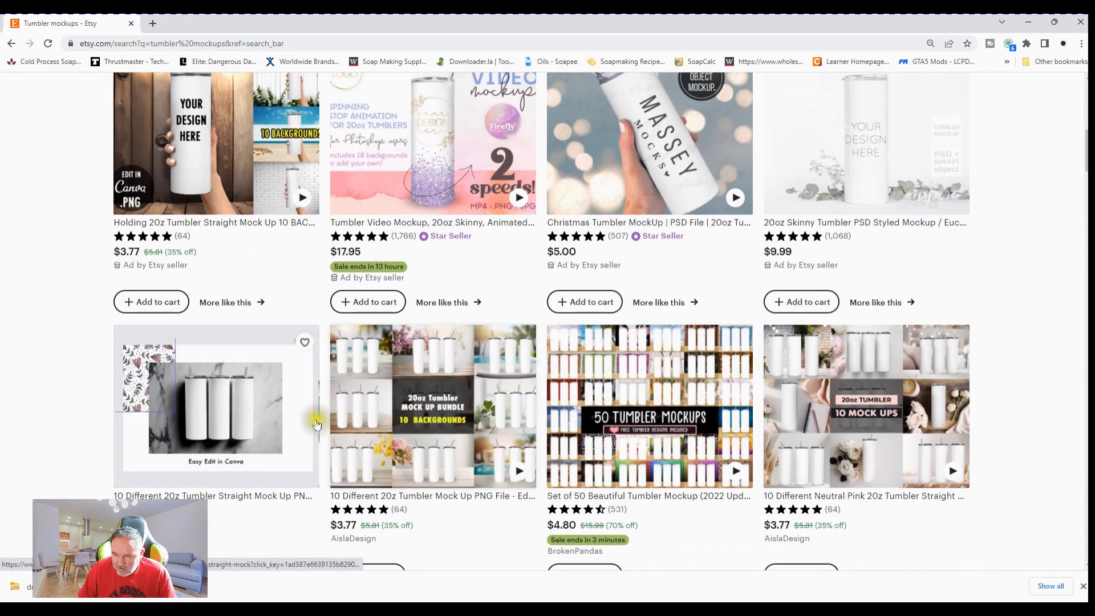
left_click(648, 396)
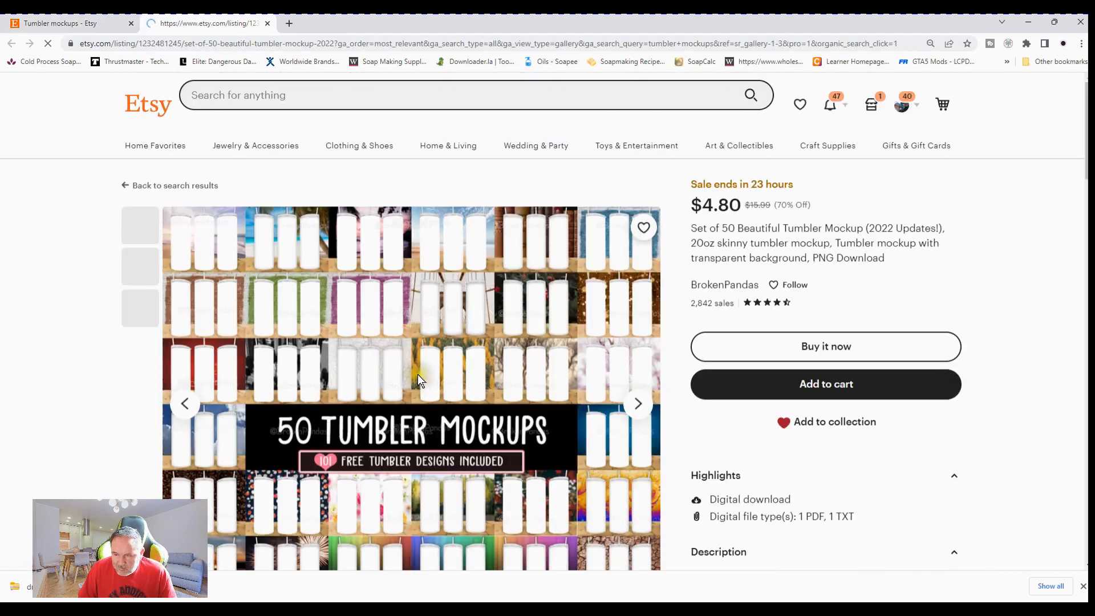
left_click(388, 354)
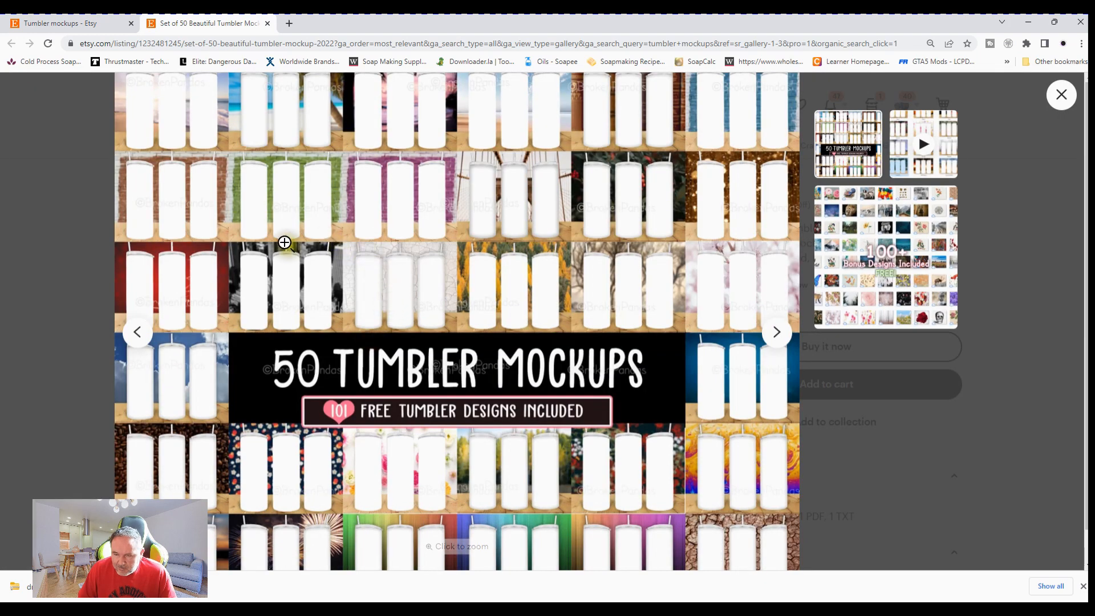
left_click(1061, 95)
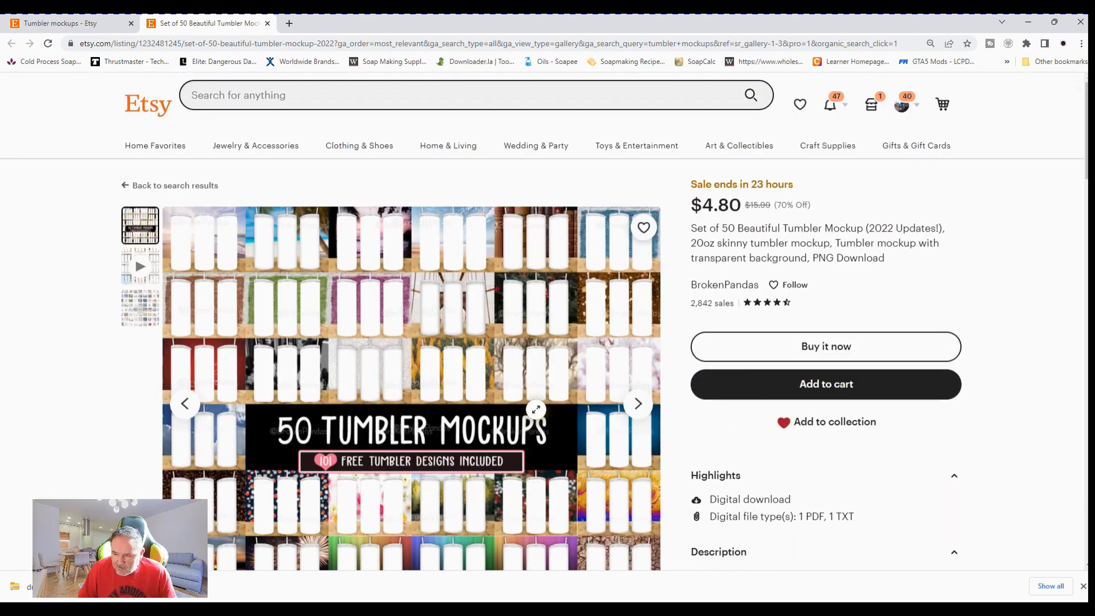
left_click(267, 23)
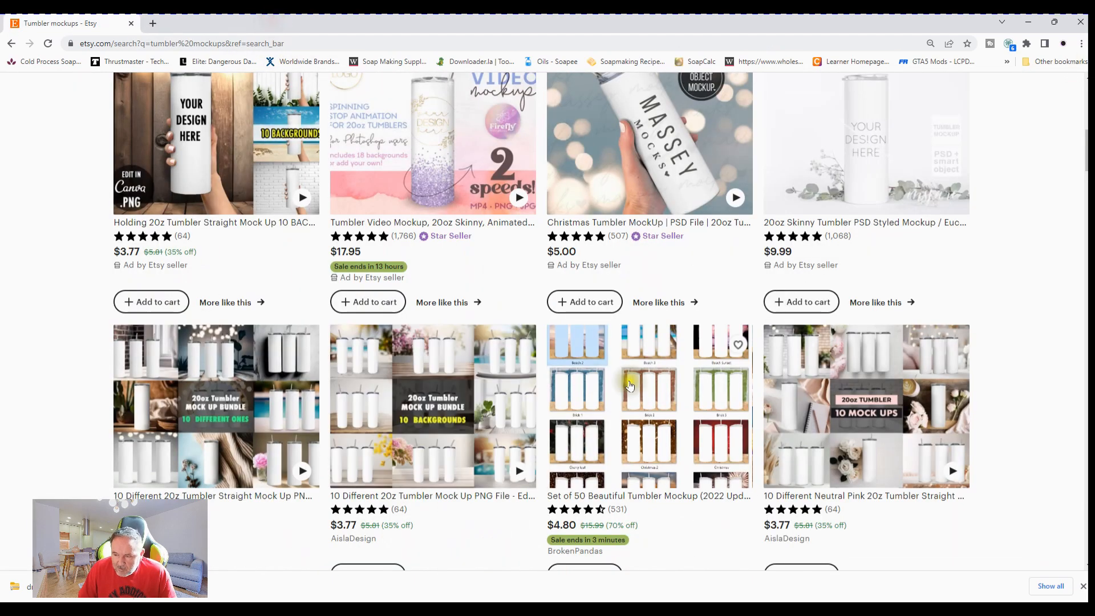
Look further through the results and review the IdealMockups 20oz skinny tumbler mockup listing with a transparent background.
scroll(687, 399, "down", 1)
scroll(687, 399, "down", 1)
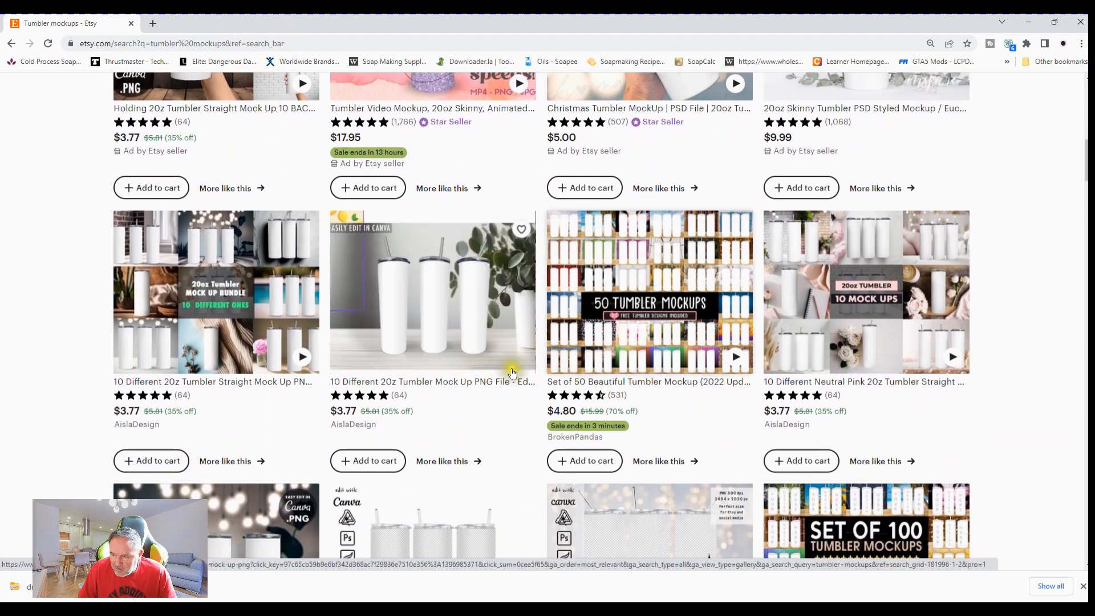
scroll(701, 416, "down", 2)
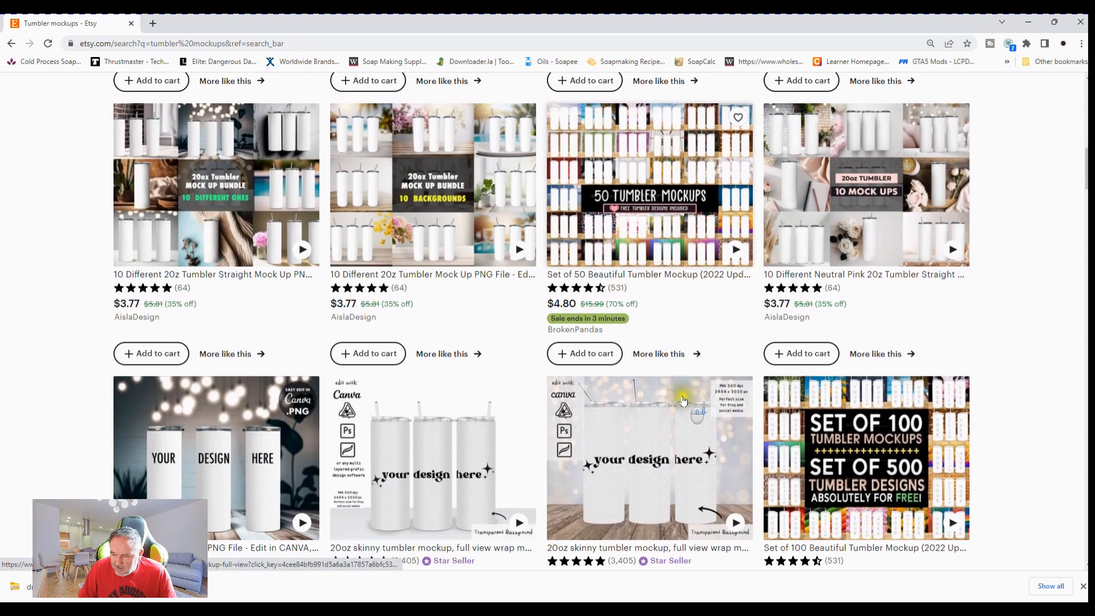
scroll(342, 419, "down", 1)
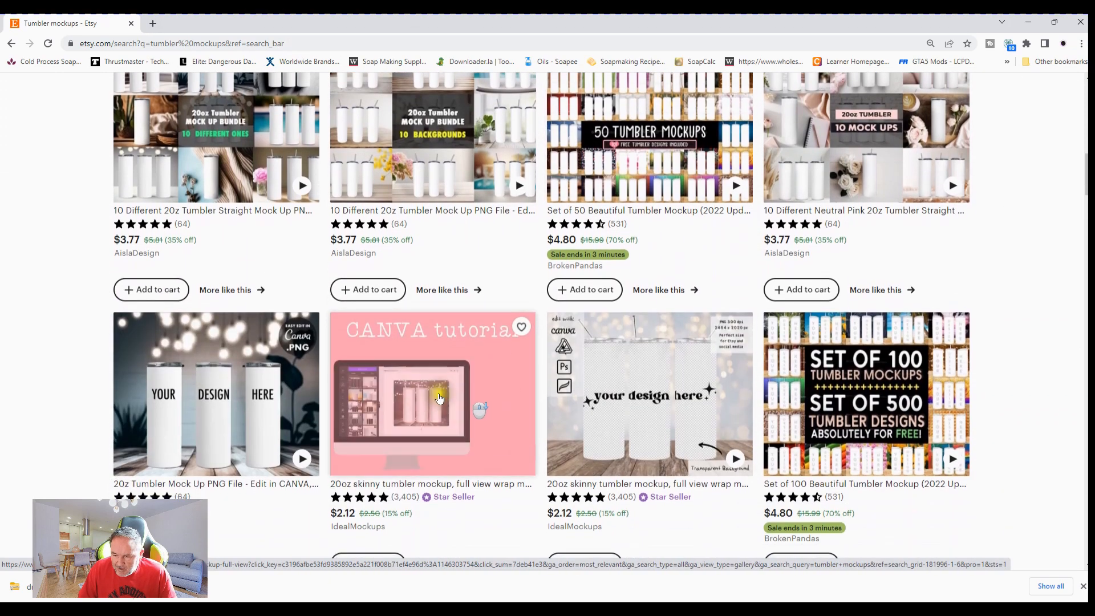
left_click(653, 409)
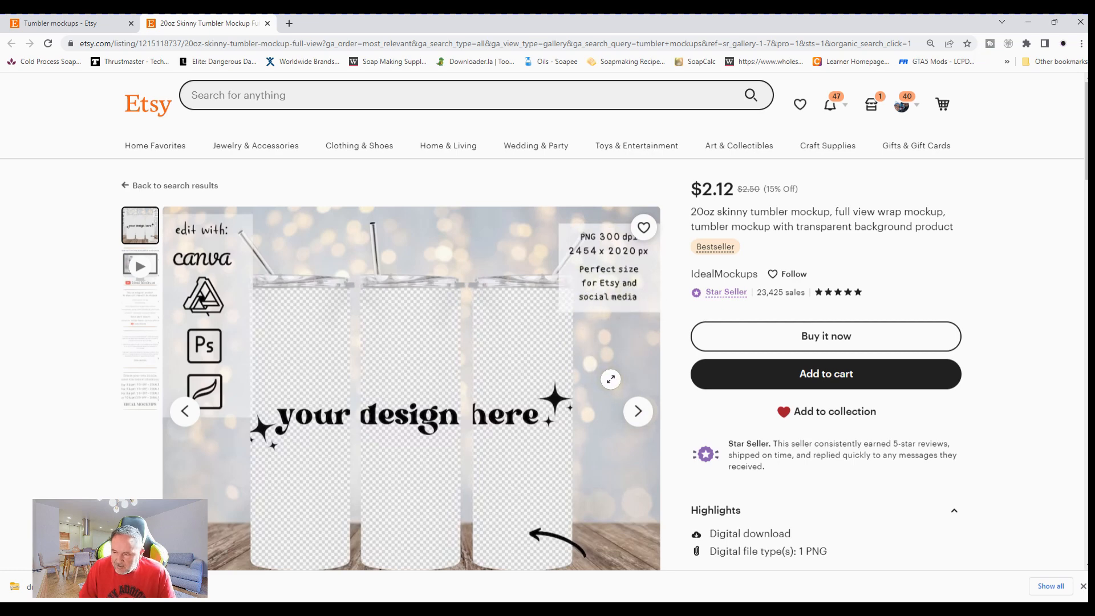
scroll(610, 380, "down", 1)
scroll(610, 379, "up", 1)
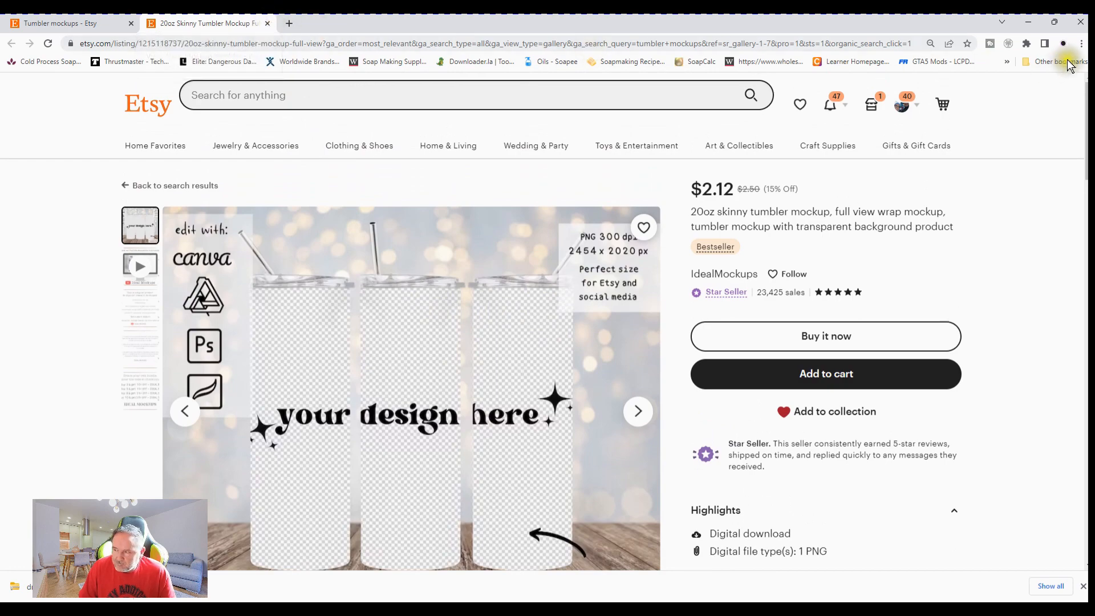
left_click(1077, 24)
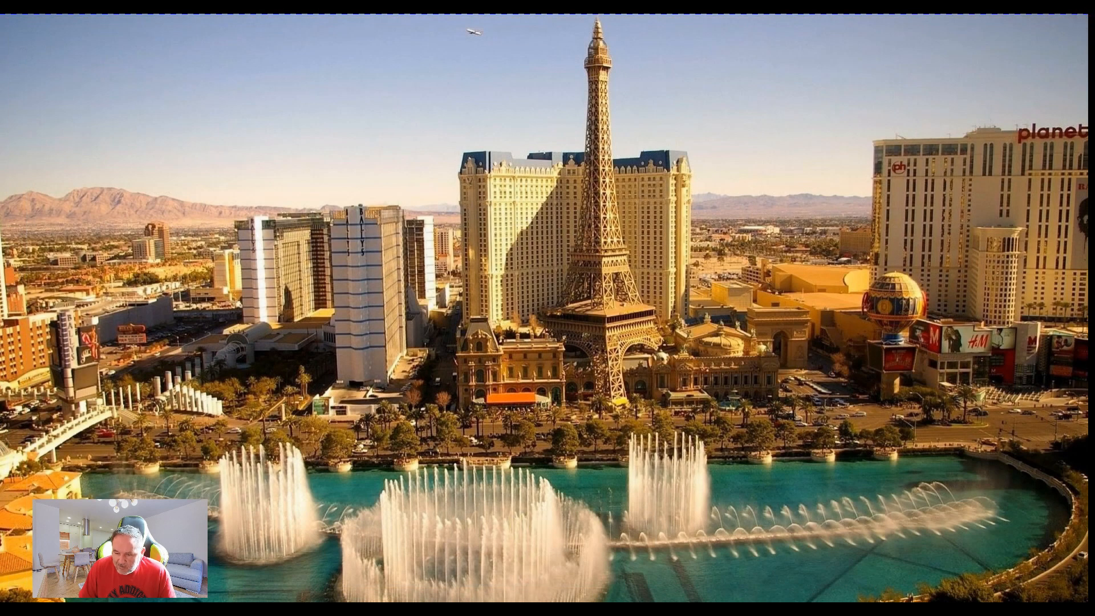
Switch to File Explorer and open the Tumbler Mockups folder inside Mockups on the Sublimation (D:) drive.
key("super+e")
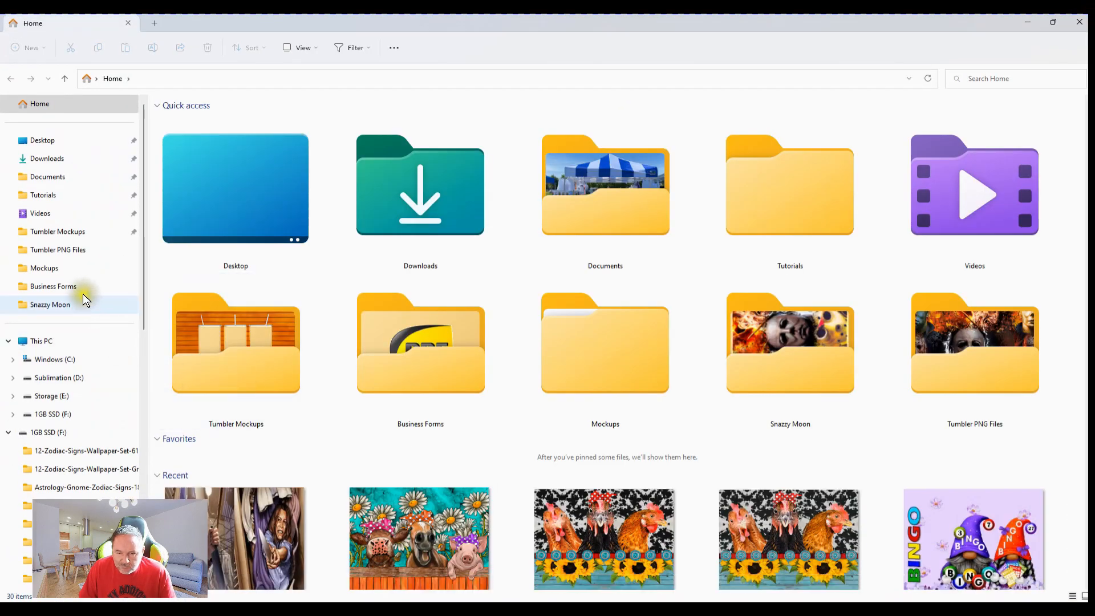
left_click(63, 232)
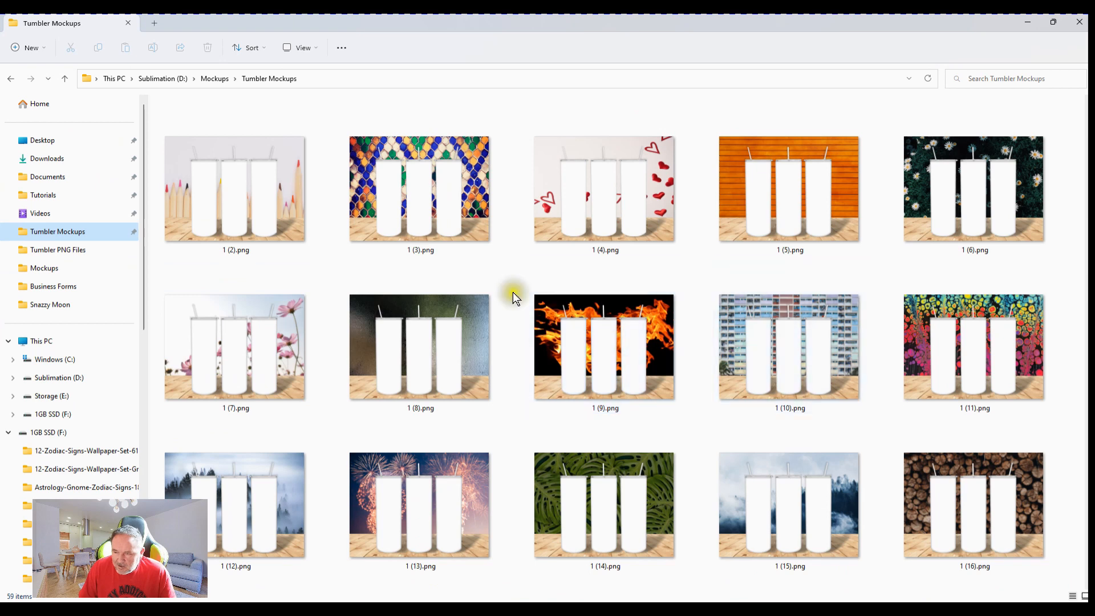
left_click(215, 78)
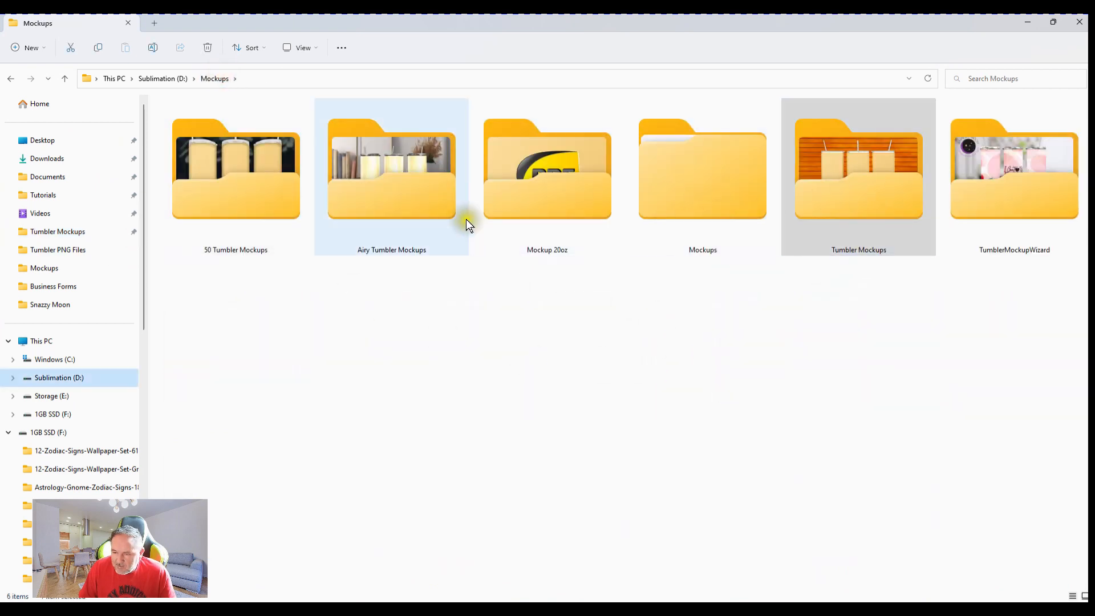
double_click(855, 206)
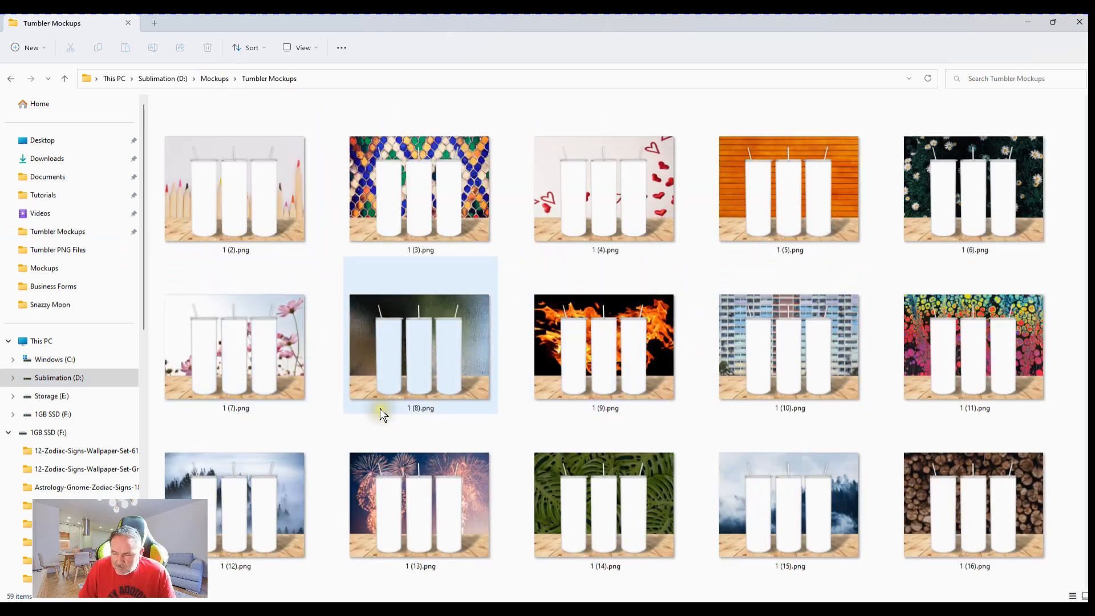
Open the mockup image 1 (8).png in Affinity Designer 2 and clear the selection of its background.
right_click(412, 344)
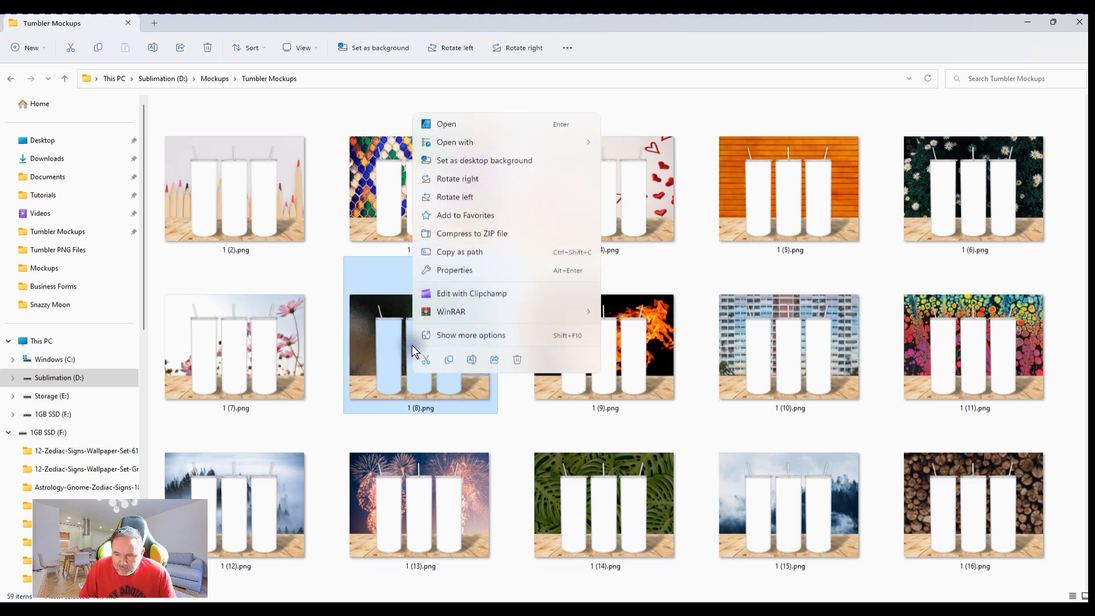
mouse_move(469, 142)
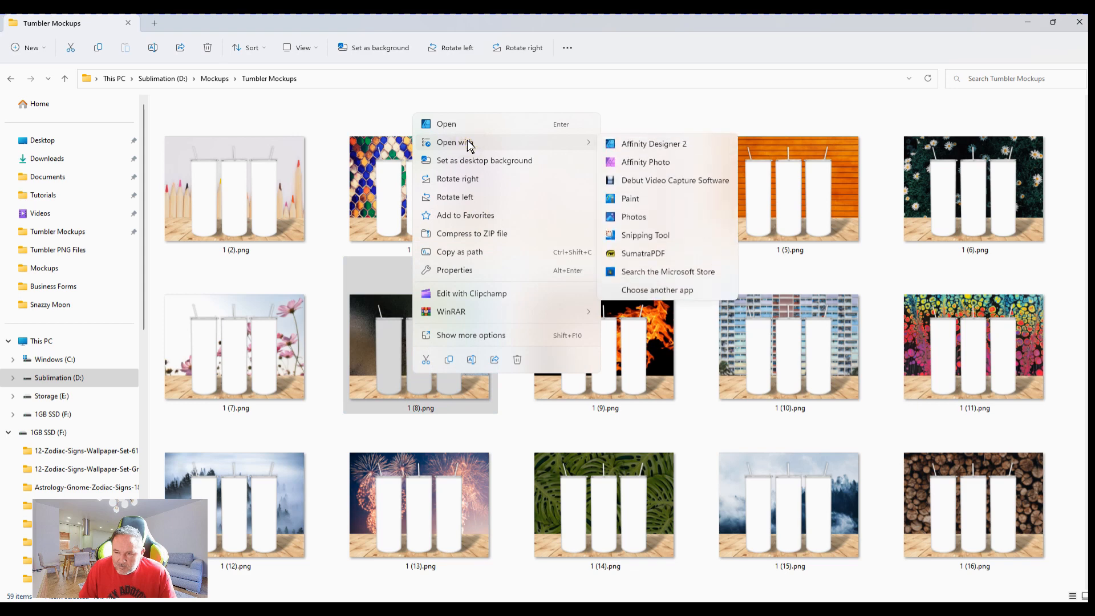
left_click(654, 146)
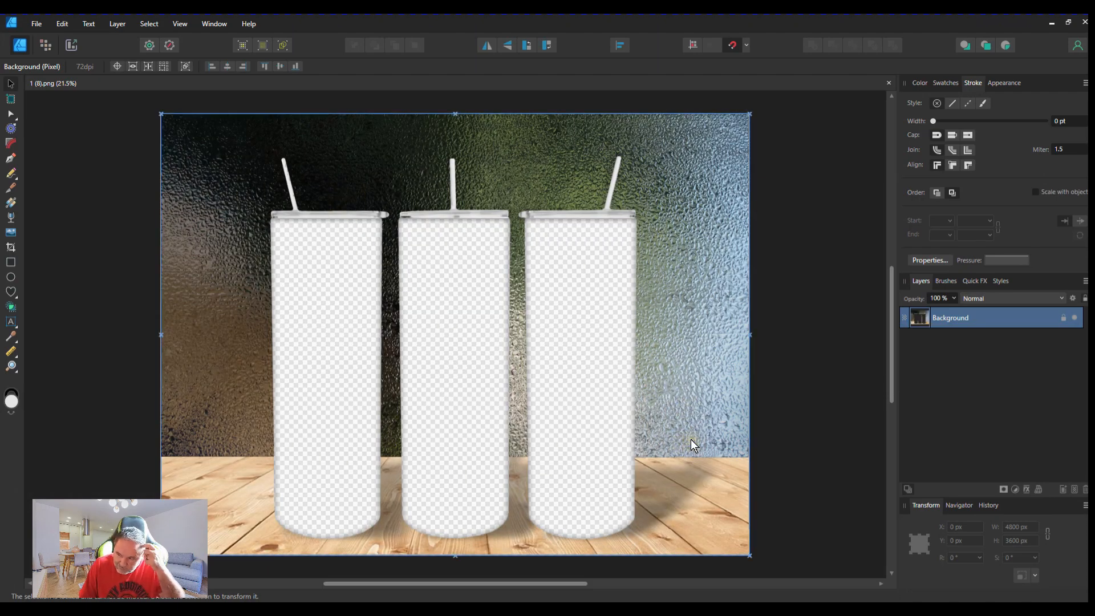
left_click(127, 260)
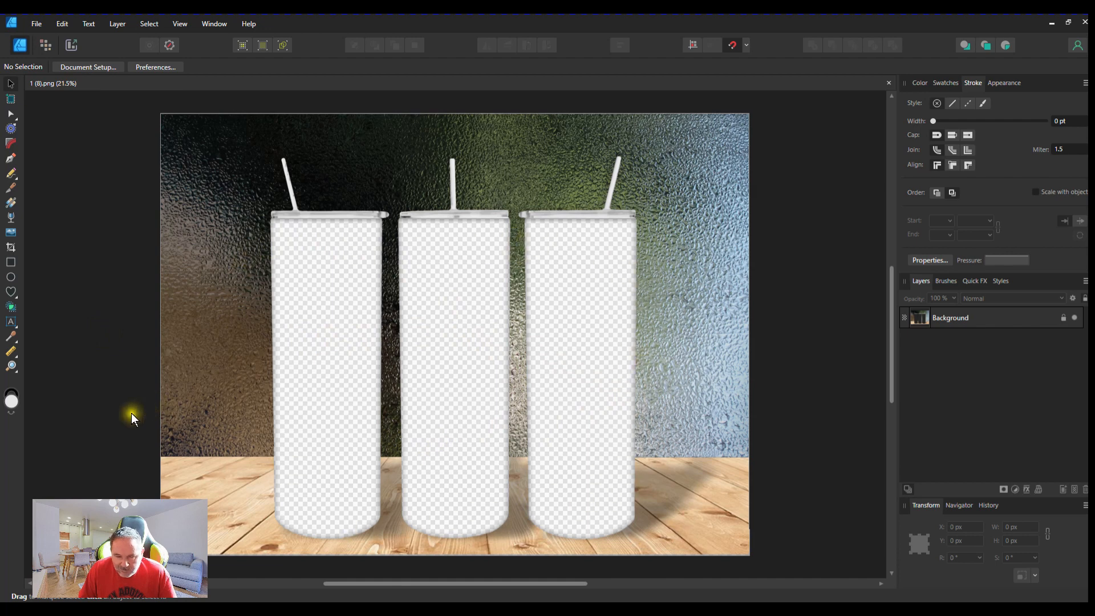
Choose bingo.png from the Tumbler PNG Files folder as the image to place in the mockup.
left_click(10, 235)
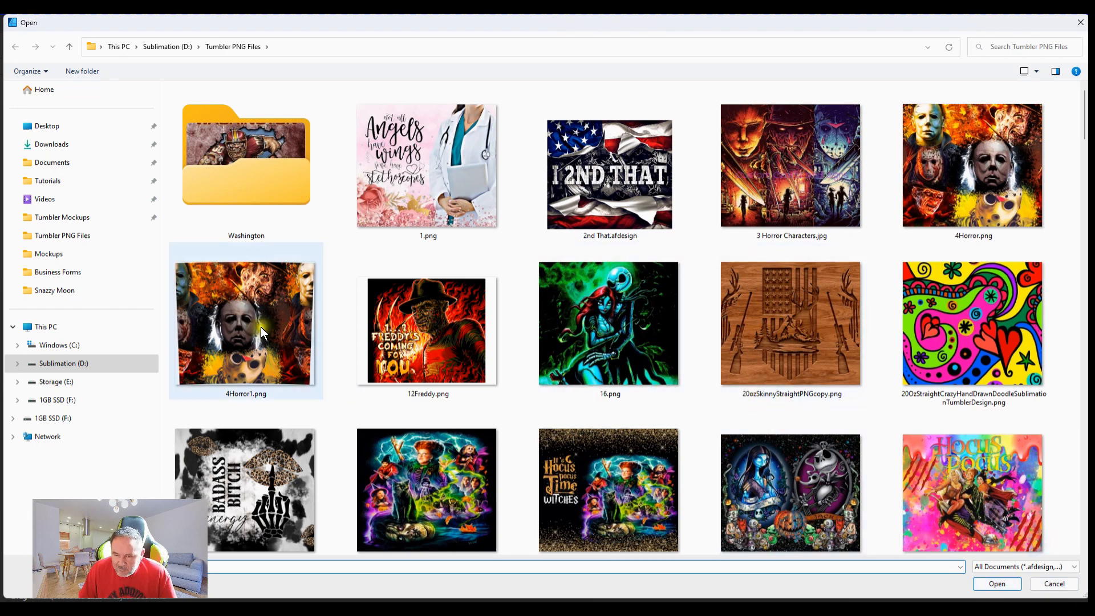
left_click(62, 238)
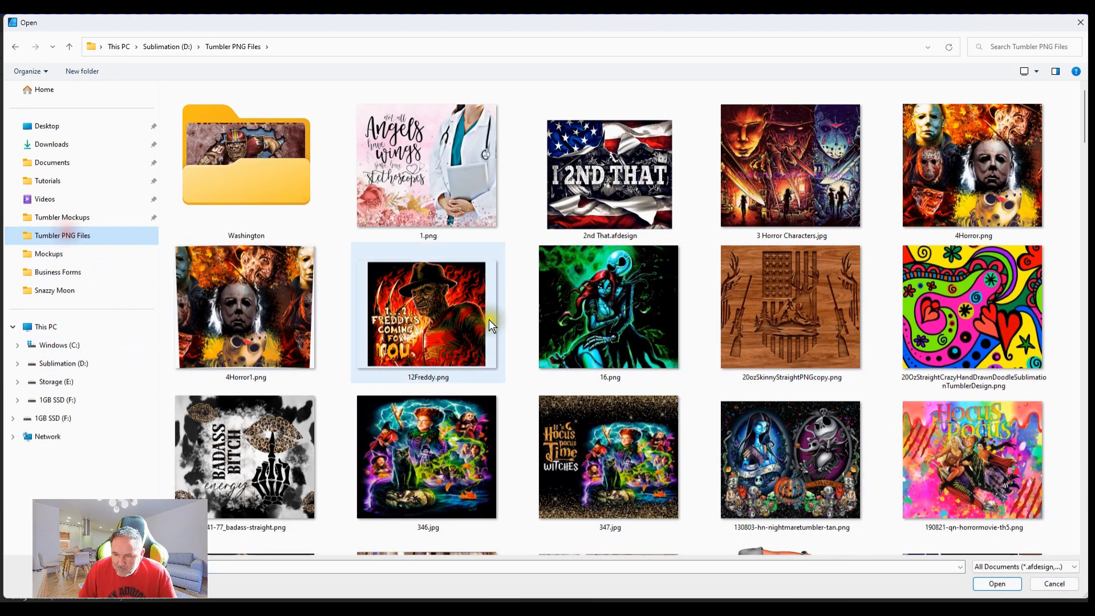
scroll(423, 309, "down", 10)
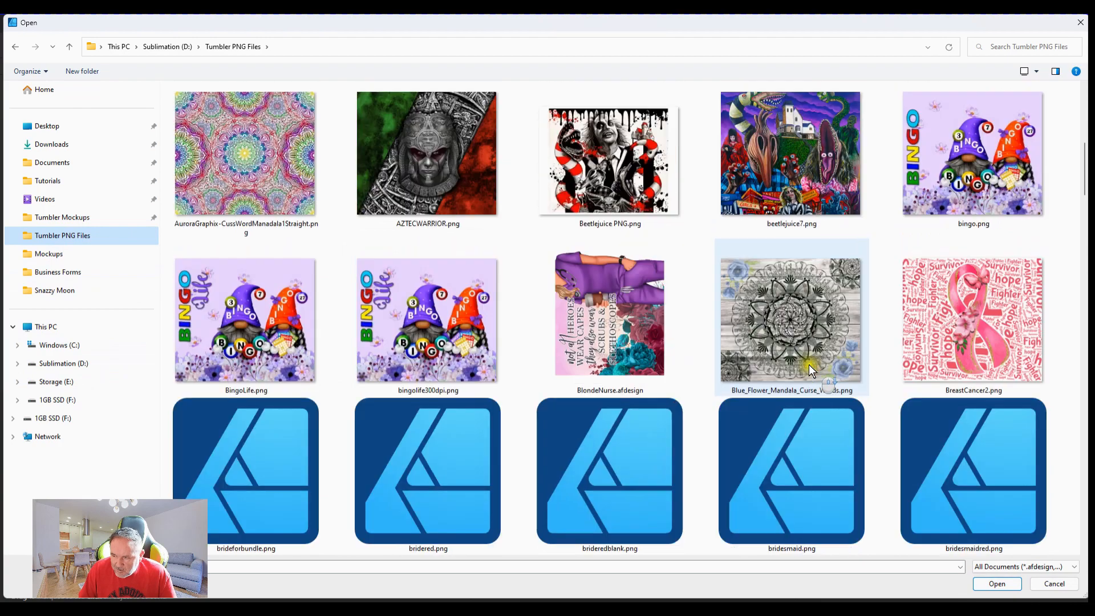
scroll(531, 364, "up", 10)
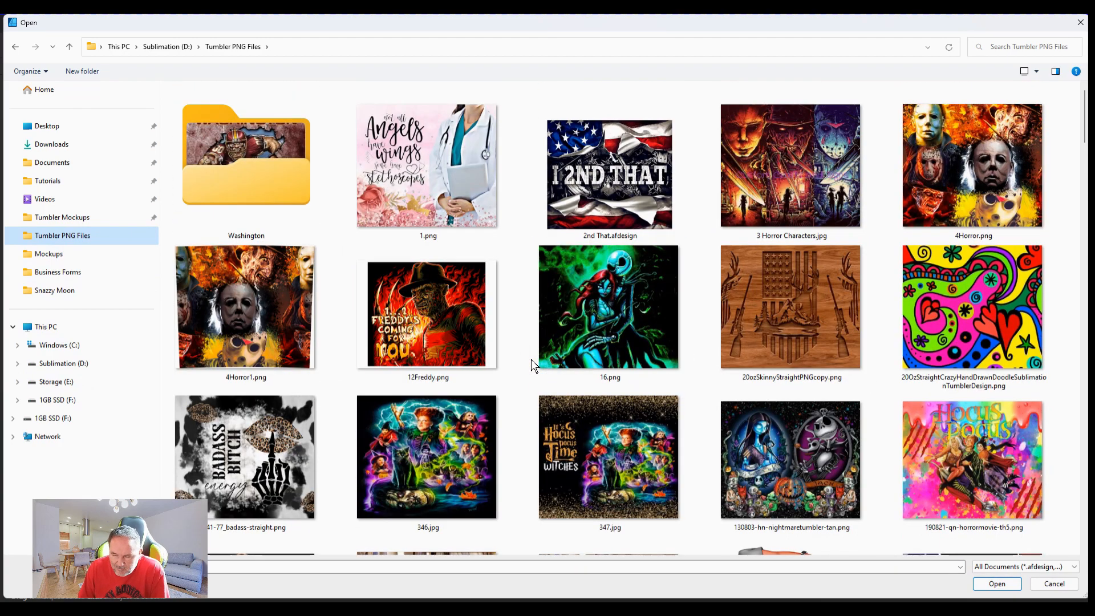
scroll(532, 362, "down", 10)
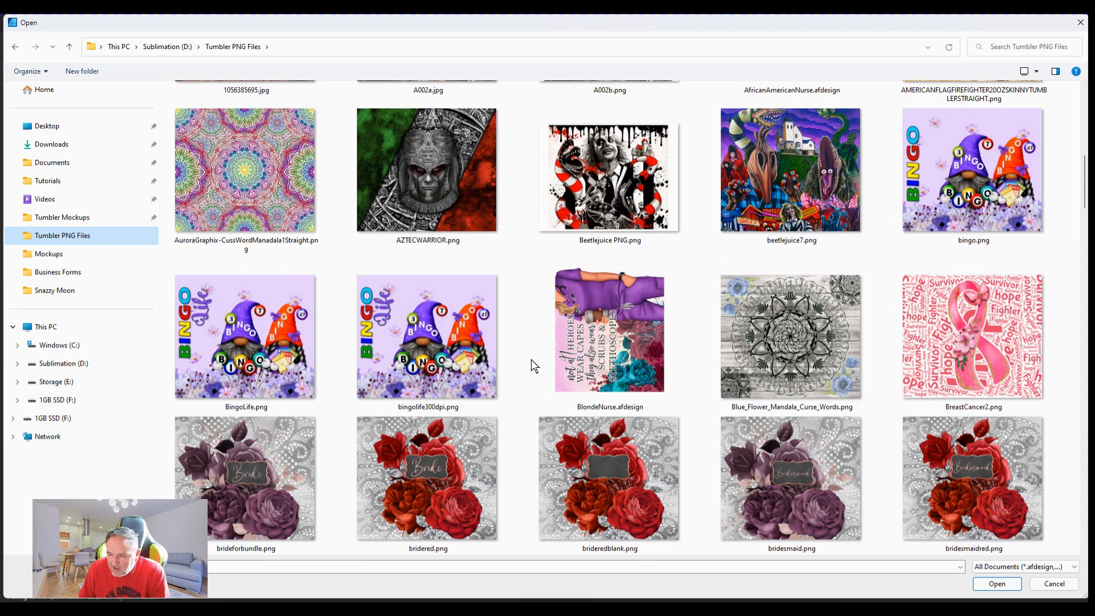
double_click(960, 175)
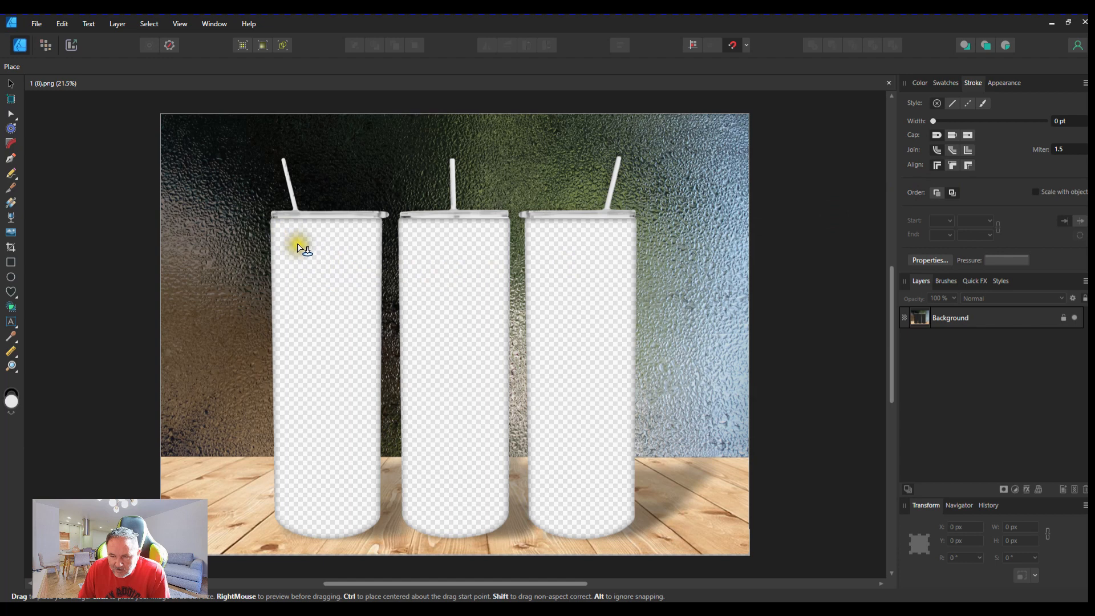
Place the bingo design across all three tumblers, about 2975 by 2623 px, from just below the lids to the tumbler bases.
left_click_drag(287, 232, 287, 233)
left_click_drag(335, 278, 694, 514)
mouse_move(497, 429)
left_mouse_down()
mouse_move(476, 412)
mouse_move(485, 412)
left_mouse_up()
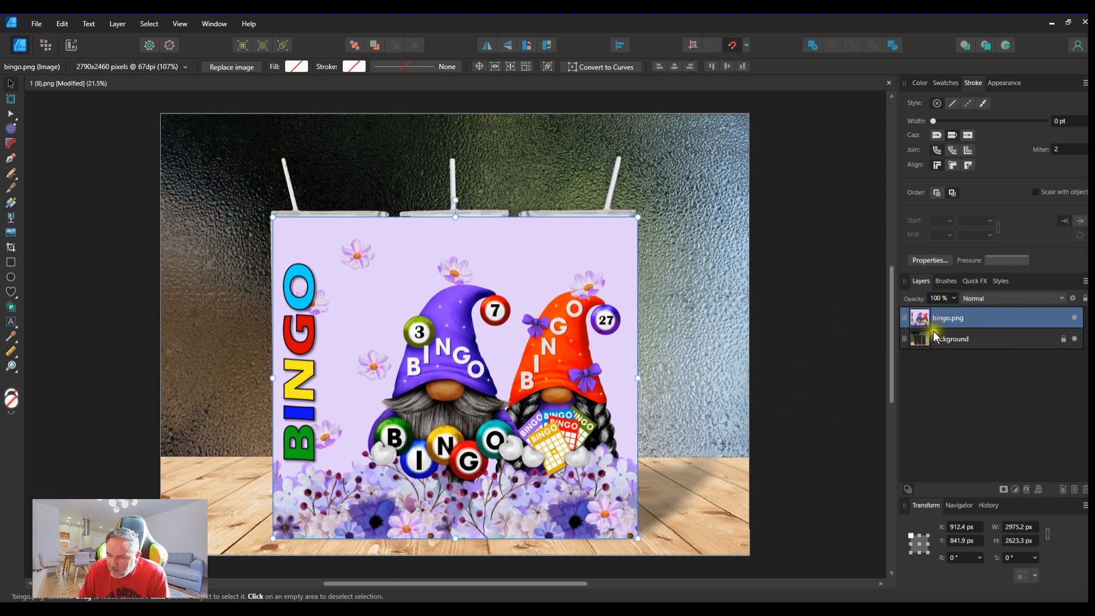
Move the bingo.png layer below the Background layer and clear the selection.
left_click(997, 315)
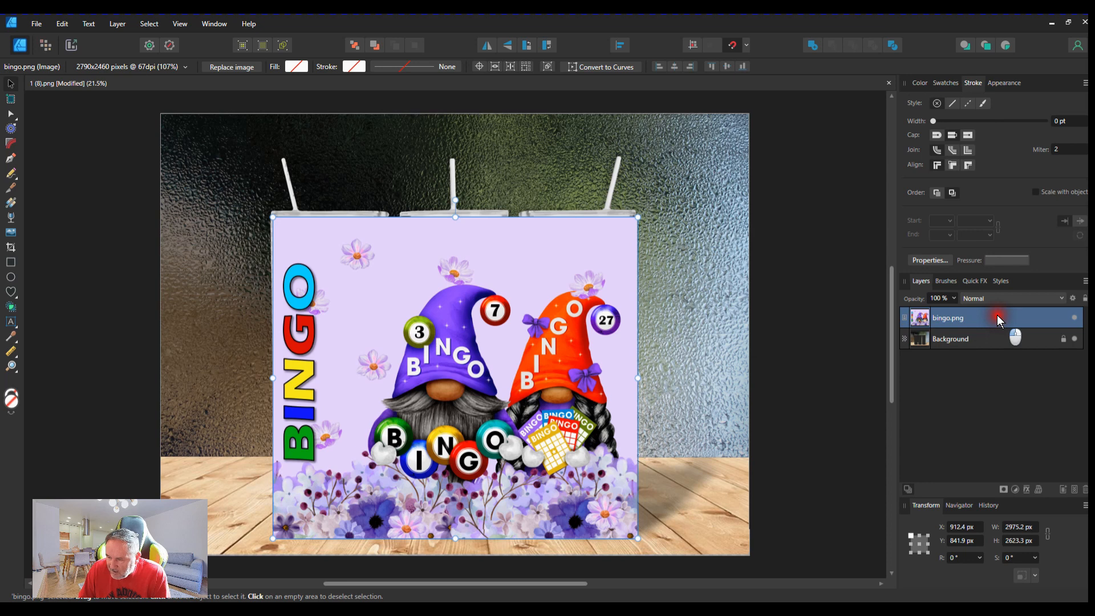
left_click_drag(996, 317, 996, 380)
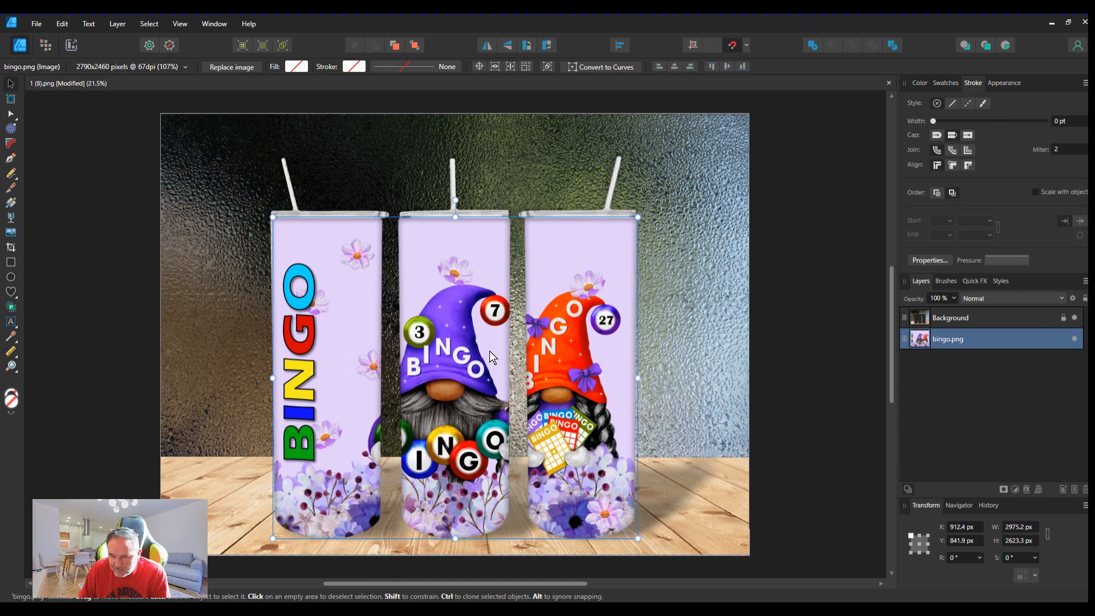
left_click(800, 316)
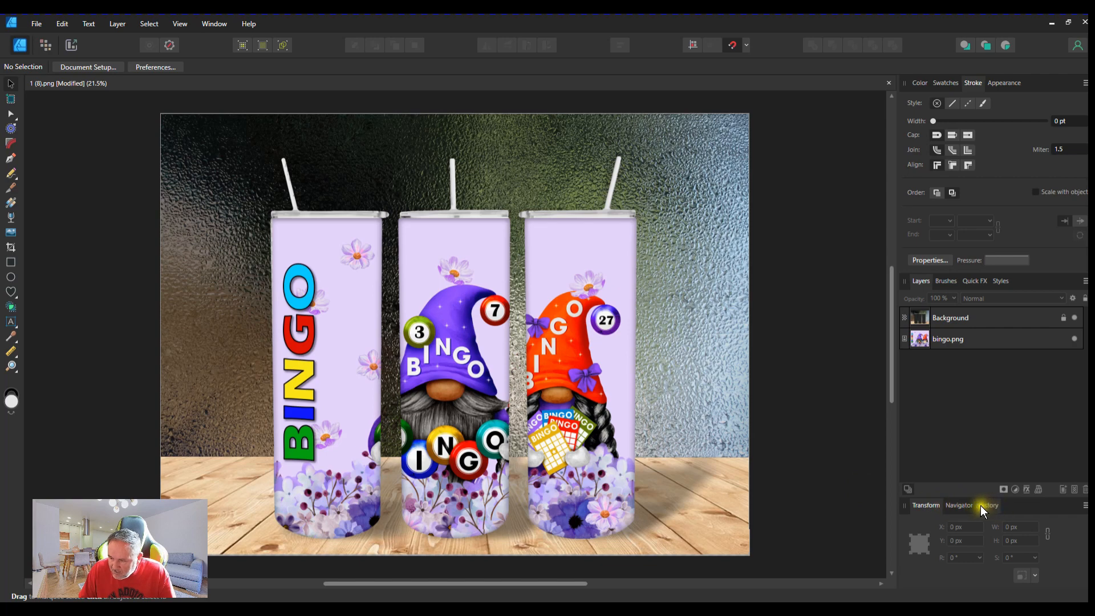
Zoom in on the tumblers to inspect how the bingo design fits, and return to a view of the whole mockup.
left_click(963, 506)
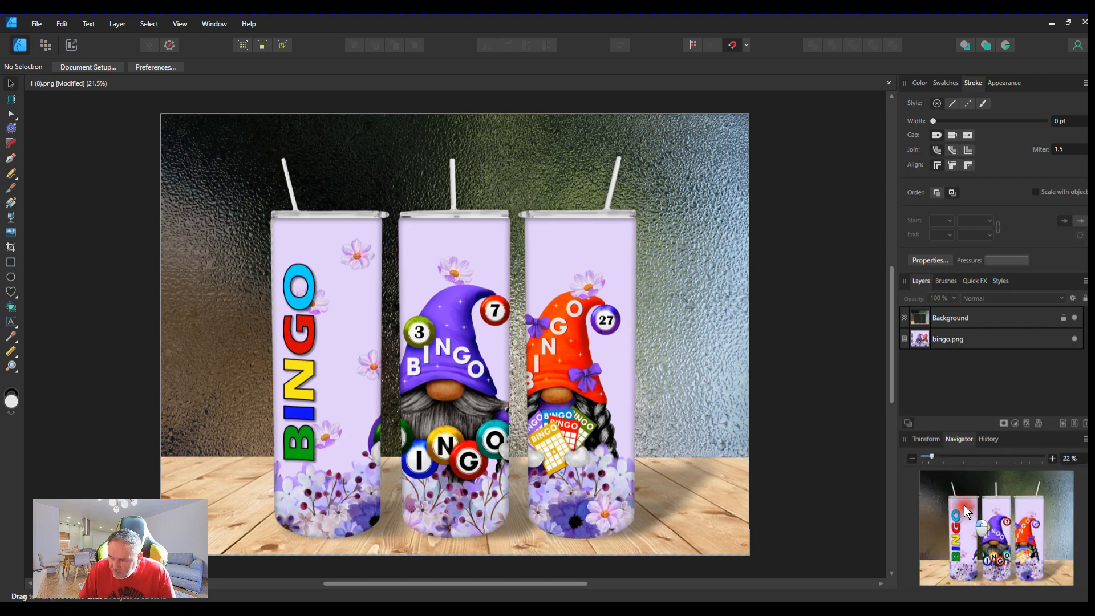
mouse_move(936, 454)
left_mouse_down()
mouse_move(962, 458)
mouse_move(933, 460)
mouse_move(942, 463)
left_mouse_up()
left_click_drag(464, 581, 495, 587)
mouse_move(897, 321)
left_mouse_down()
mouse_move(901, 379)
mouse_move(900, 305)
left_mouse_up()
left_click_drag(590, 593, 501, 588)
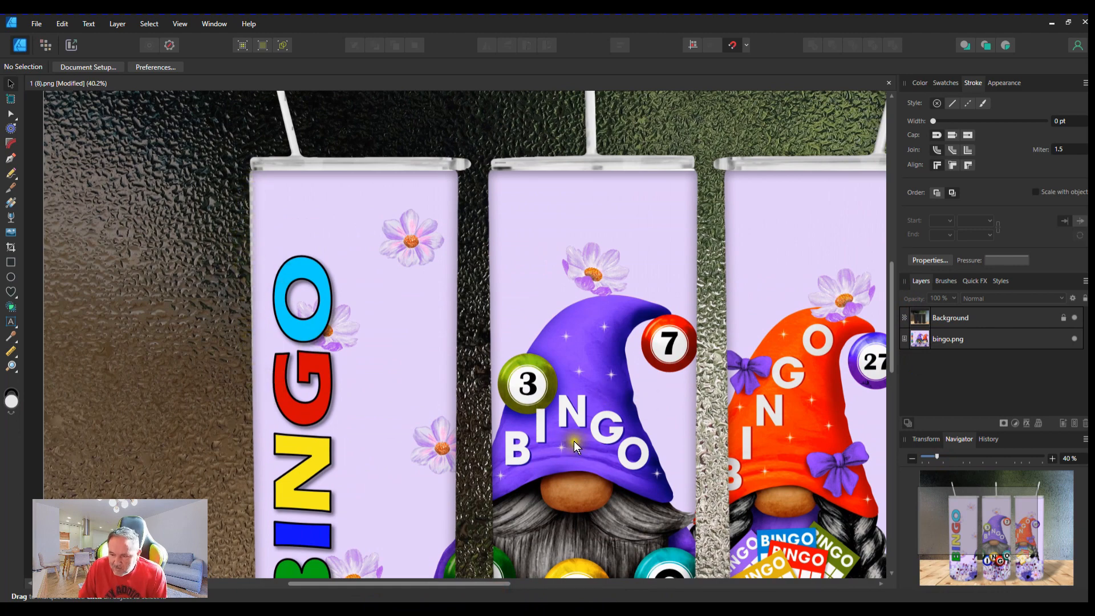
scroll(574, 440, "down", 1)
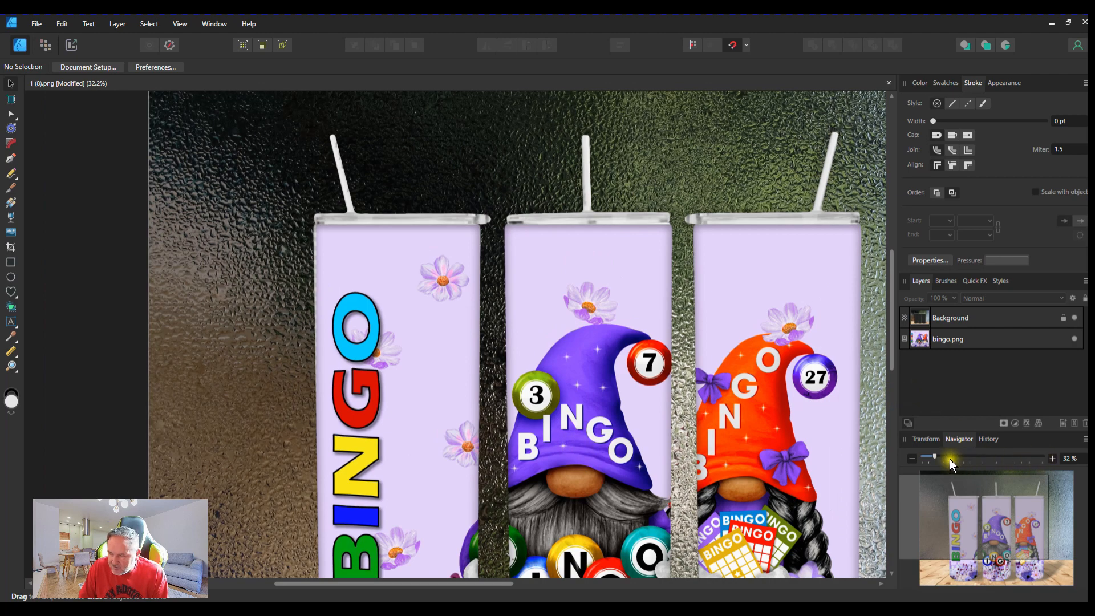
left_click_drag(939, 457, 935, 457)
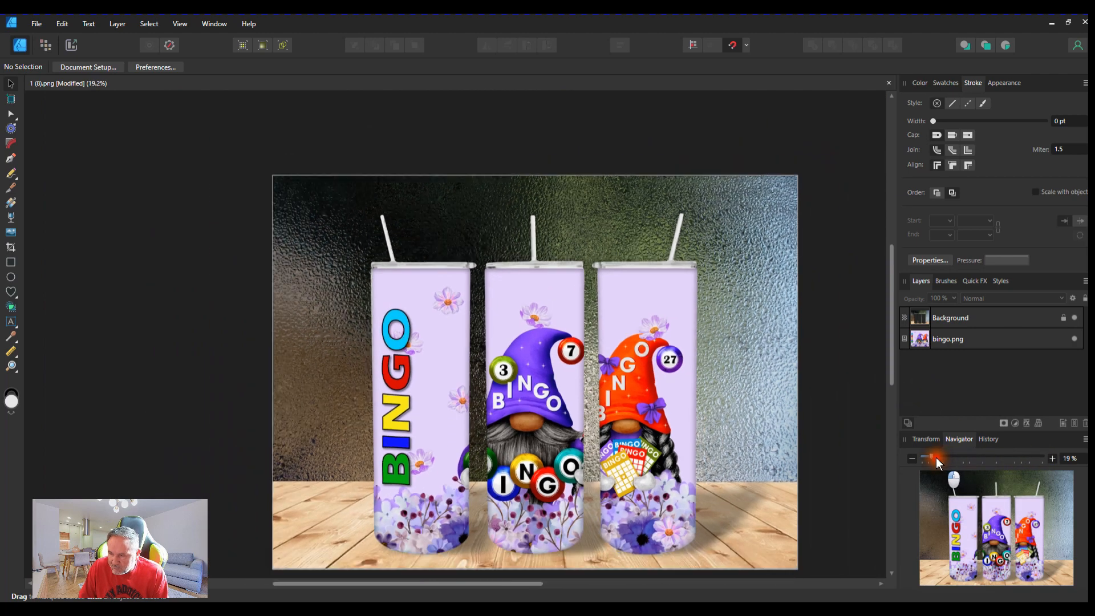
left_click(935, 440)
left_click_drag(484, 583, 598, 582)
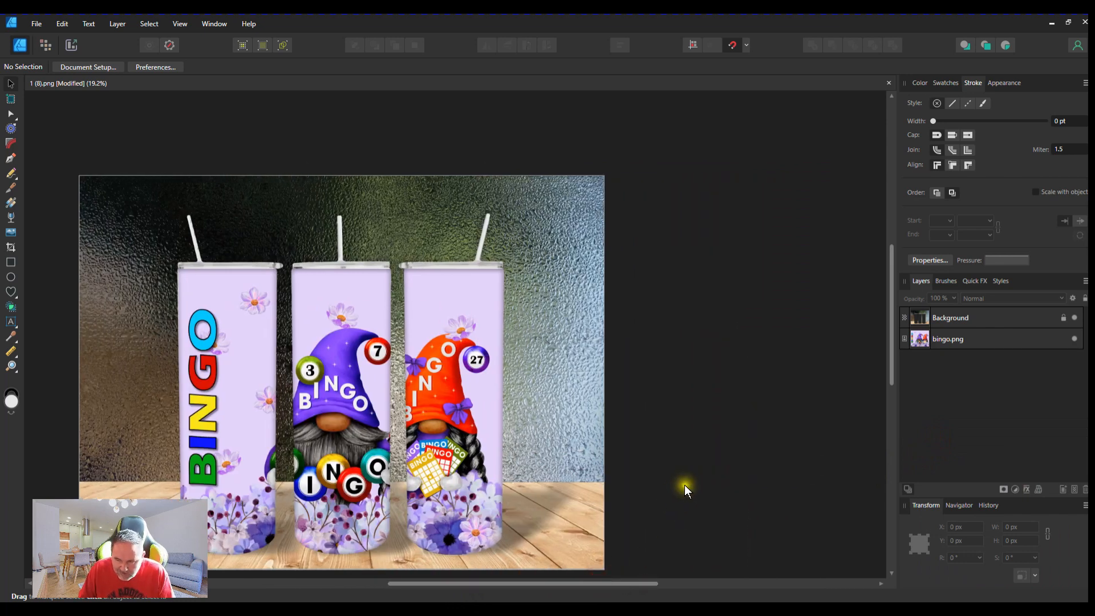
Center the mockup in view, look over the other backgrounds in the Tumbler Mockups folder, and return to the design.
key("space")
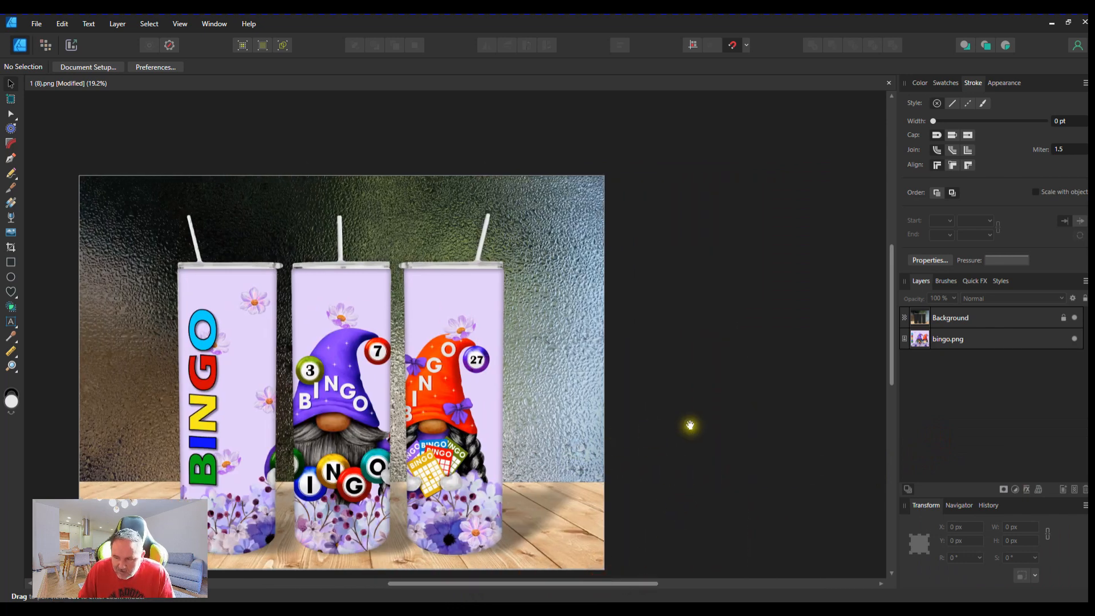
left_click_drag(354, 419, 489, 364)
key("alt+Tab")
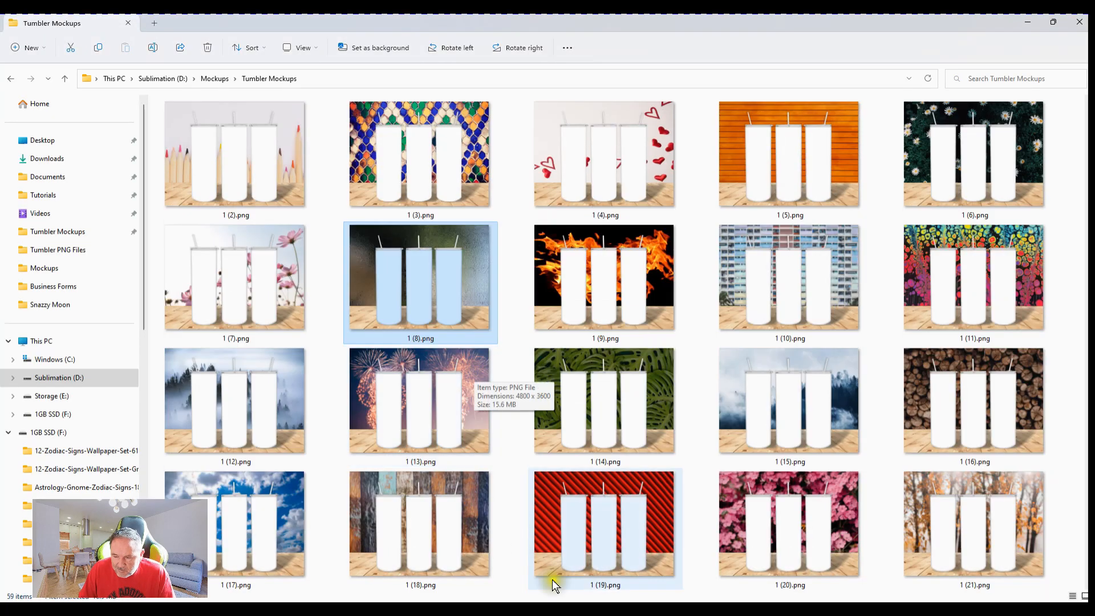
key("alt+Tab")
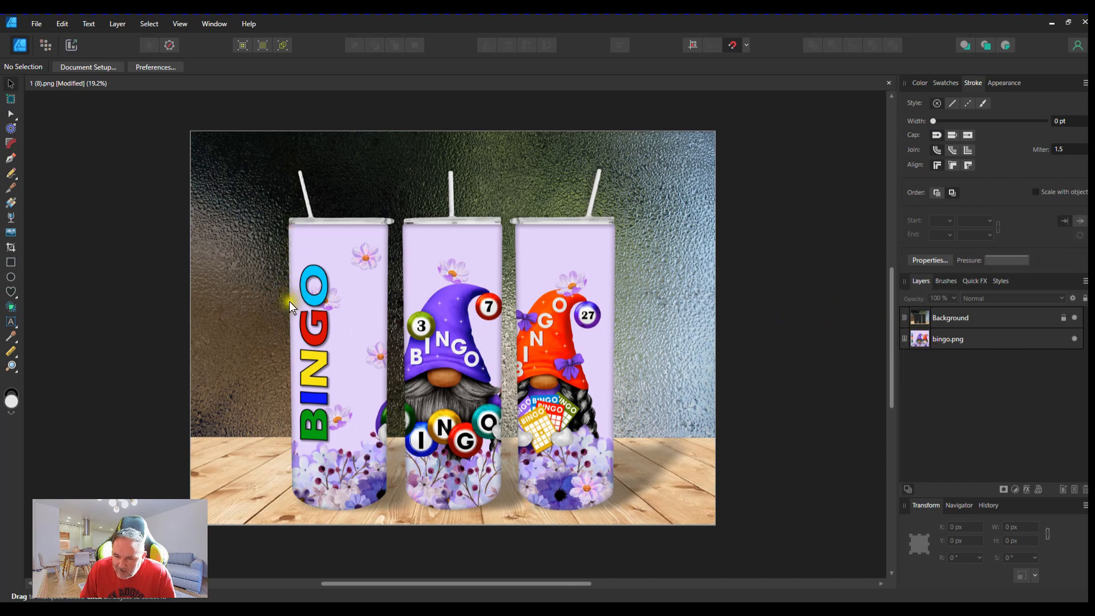
Select the bingo design once on the artwork and once through its bingo.png layer, clearing the selection each time.
scroll(297, 359, "up", 4)
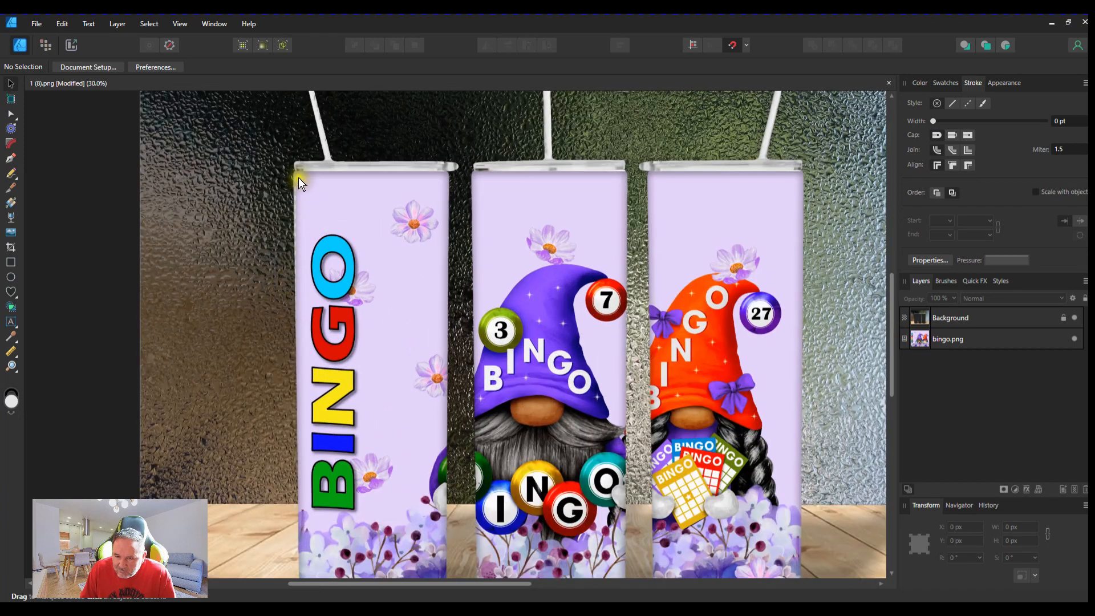
left_click(570, 320)
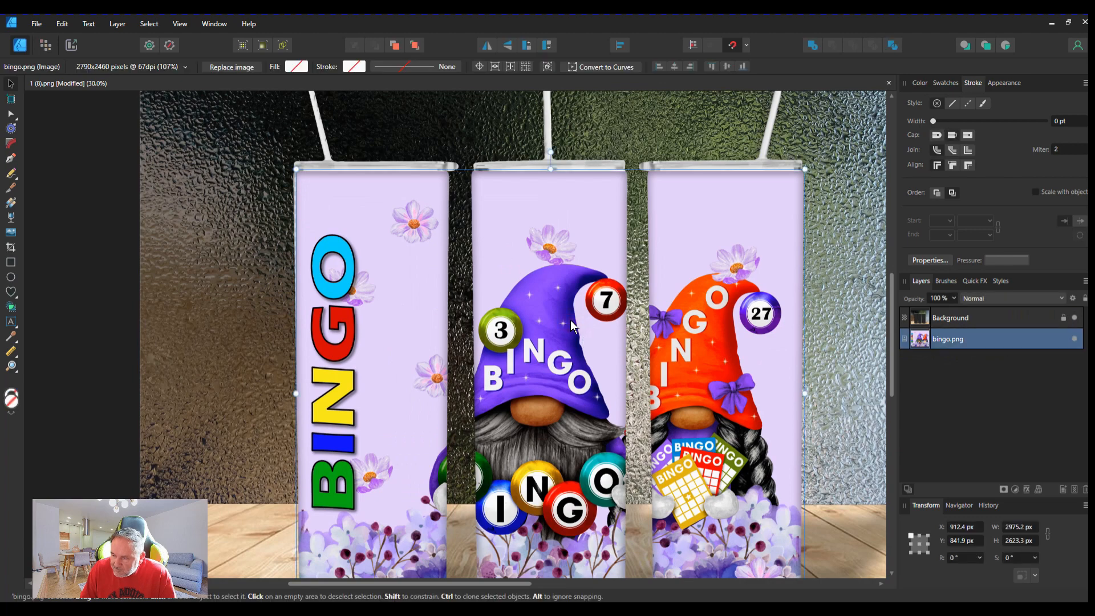
left_click(855, 347)
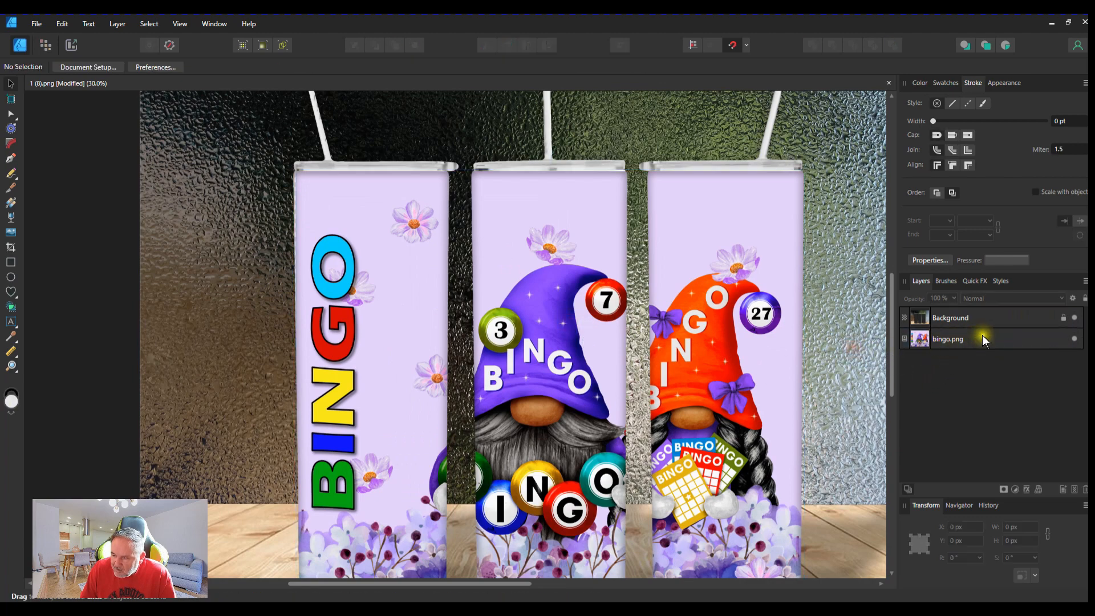
left_click(1000, 338)
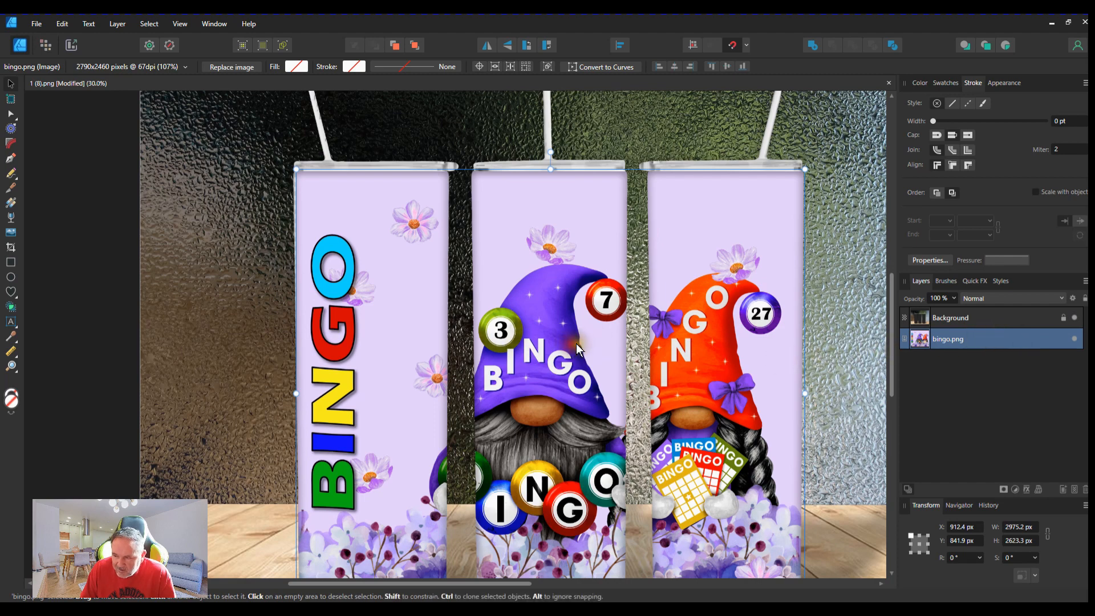
left_click(866, 354)
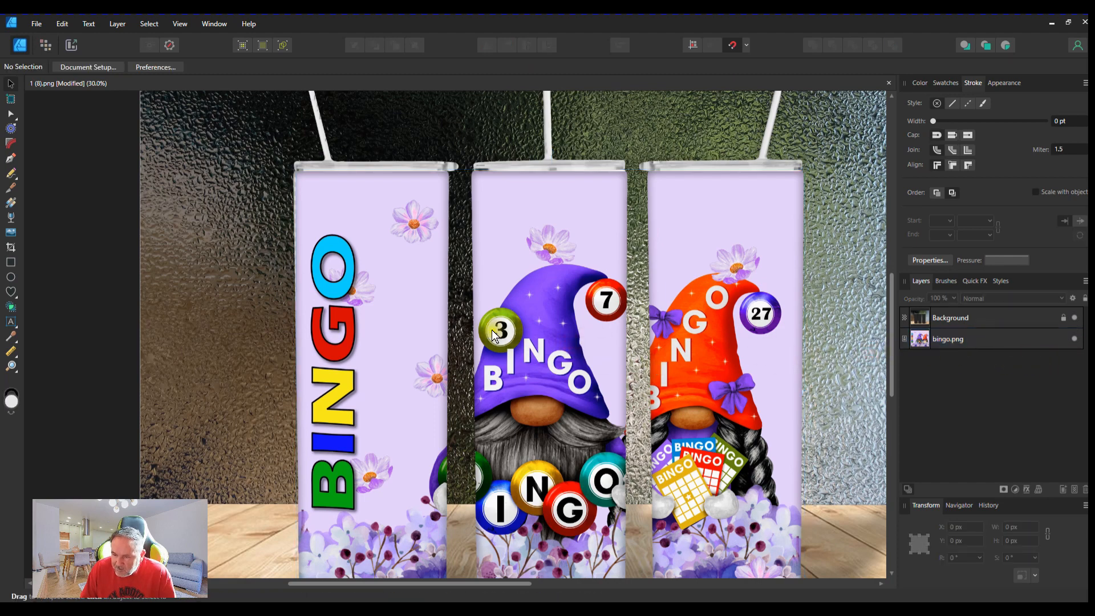
Stretch the bingo design's left side outward to about 3002 px wide and lower its top edge to about 2610 px high.
left_click(529, 325)
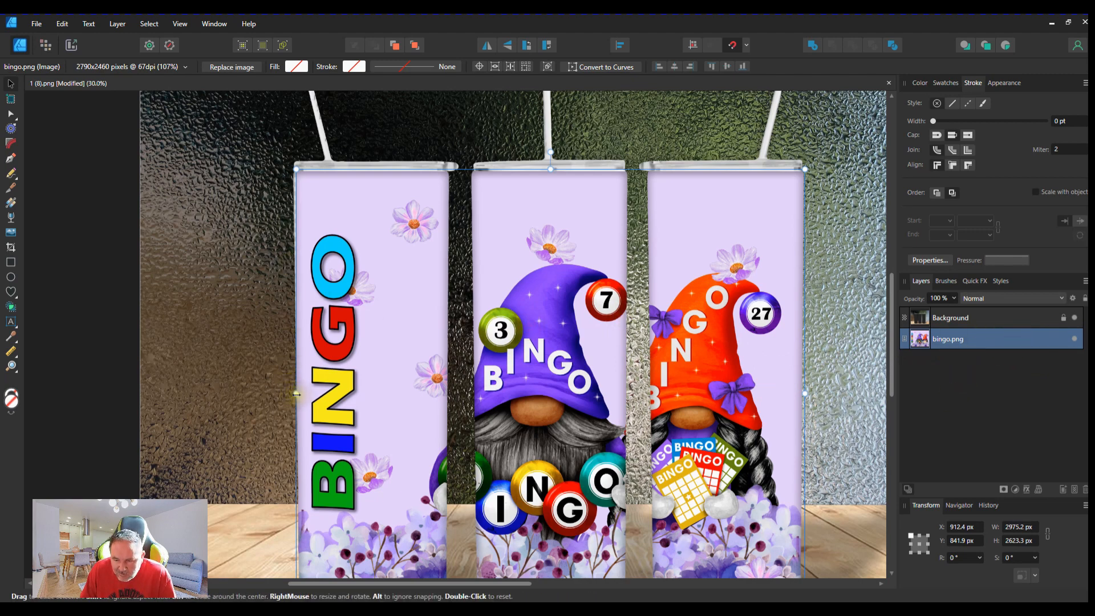
left_click_drag(296, 394, 292, 393)
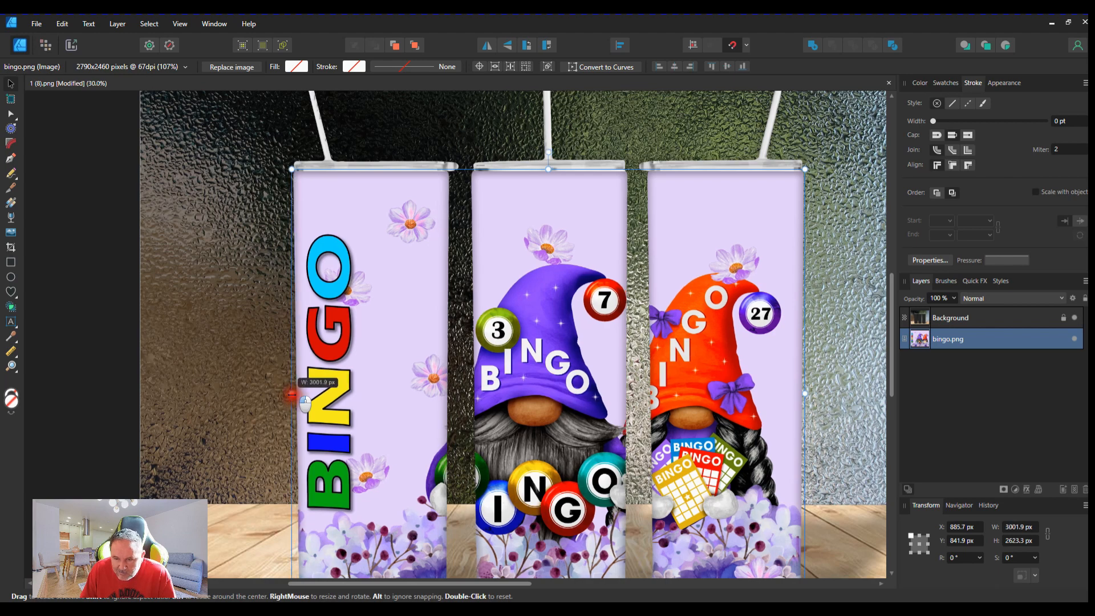
left_click_drag(292, 394, 292, 393)
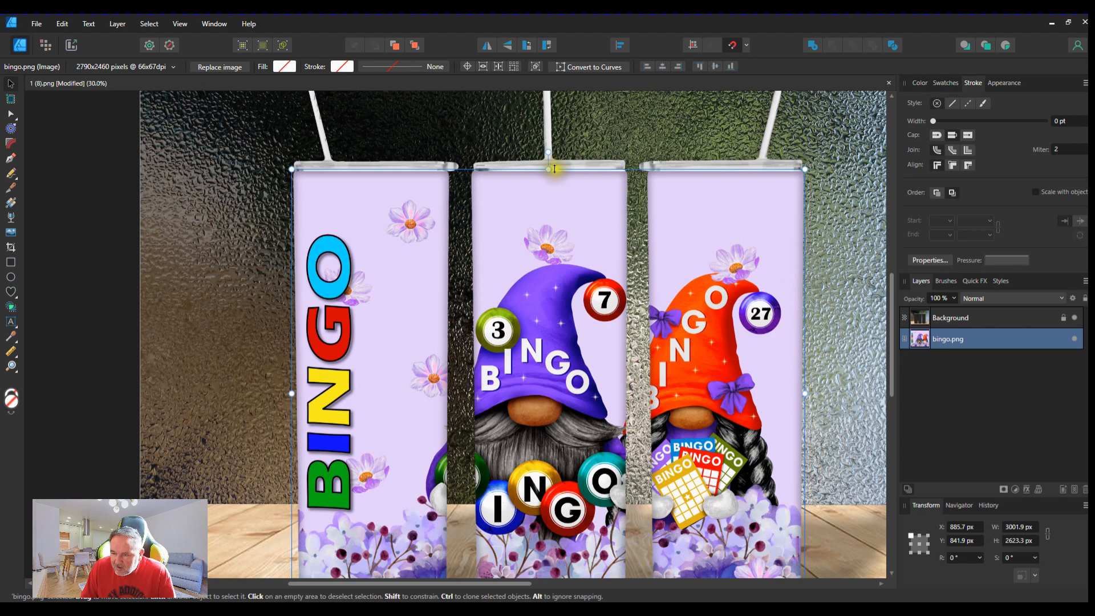
left_click_drag(547, 169, 549, 172)
Examine how the resized bingo design fits the three tumblers, ending with the whole mockup in view.
scroll(840, 419, "down", 1)
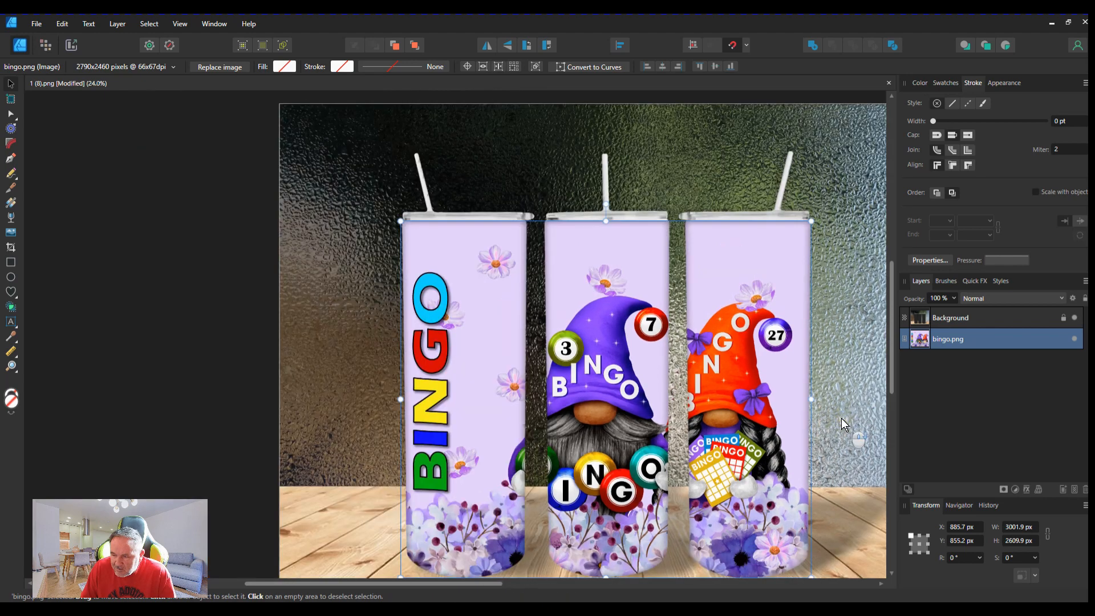
left_click_drag(462, 582, 612, 583)
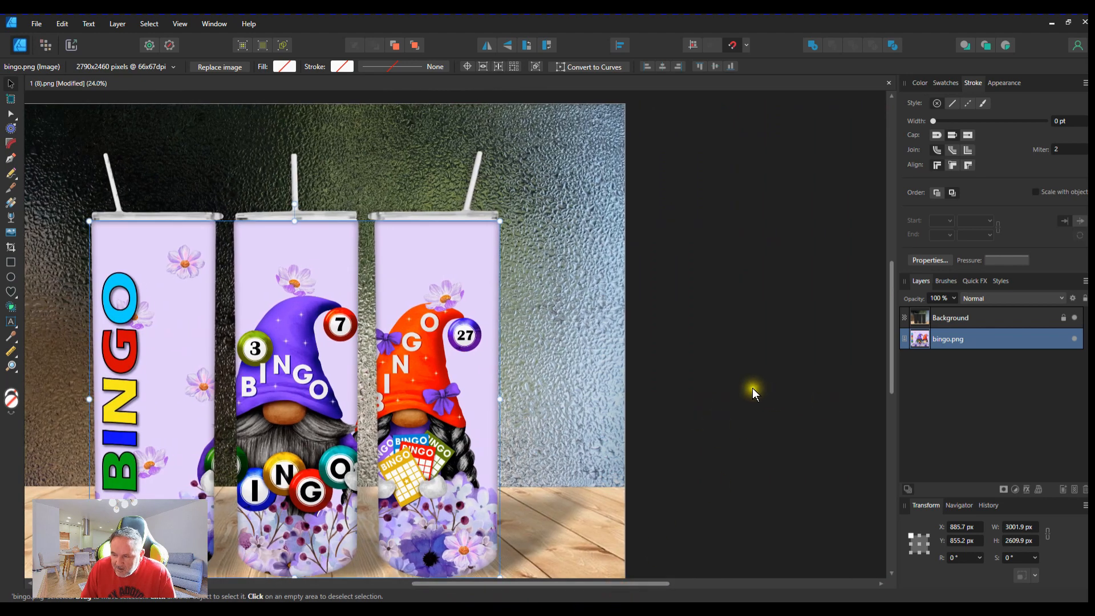
left_click_drag(473, 582, 441, 582)
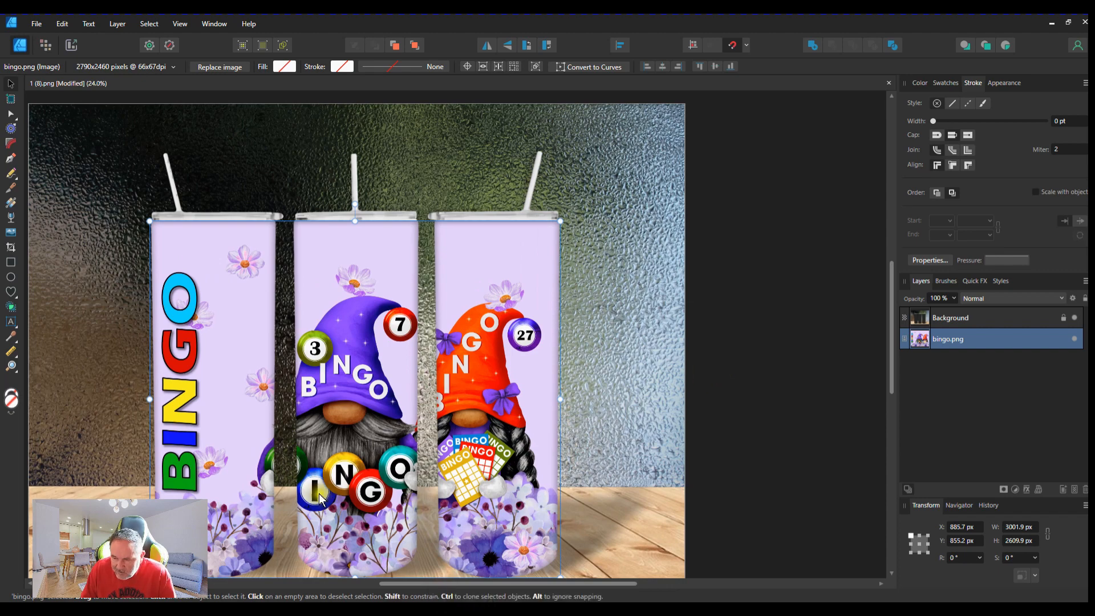
scroll(354, 335, "down", 2)
scroll(354, 334, "up", 2)
scroll(354, 333, "down", 2)
scroll(354, 334, "up", 1)
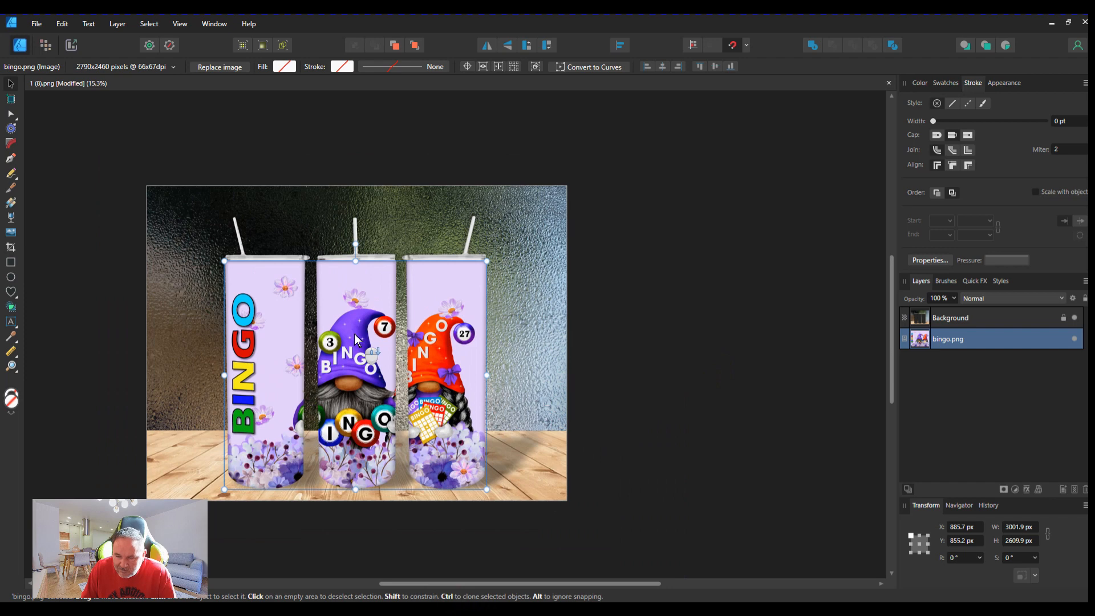
scroll(354, 333, "up", 1)
left_click_drag(502, 585, 489, 583)
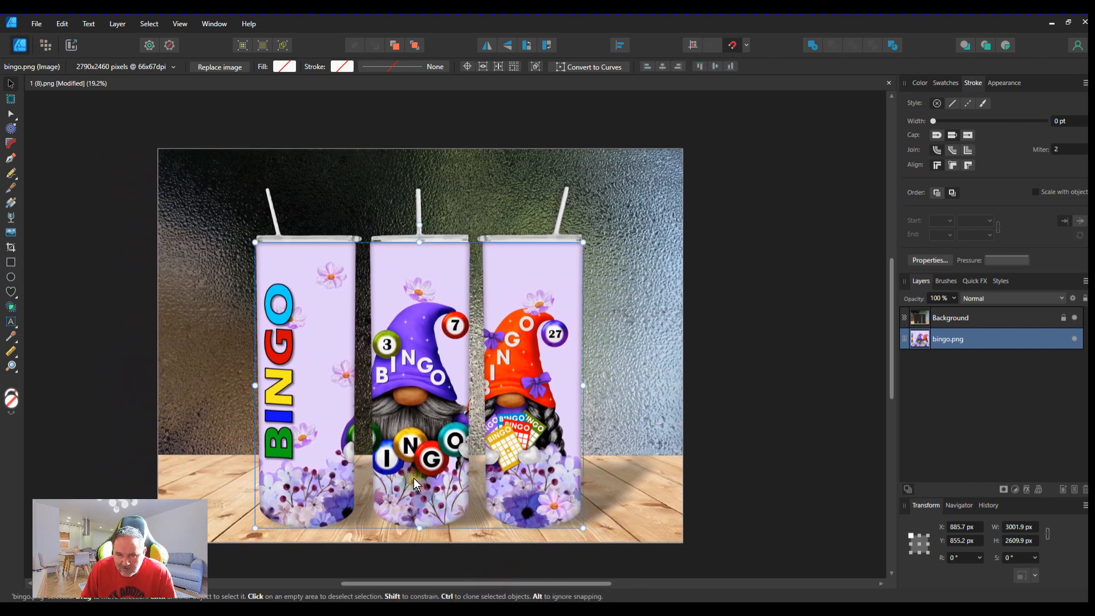
Check the mouse wheel zoom option in the Tools preferences and try wheel zooming on the tumblers.
left_click(63, 24)
left_click(46, 204)
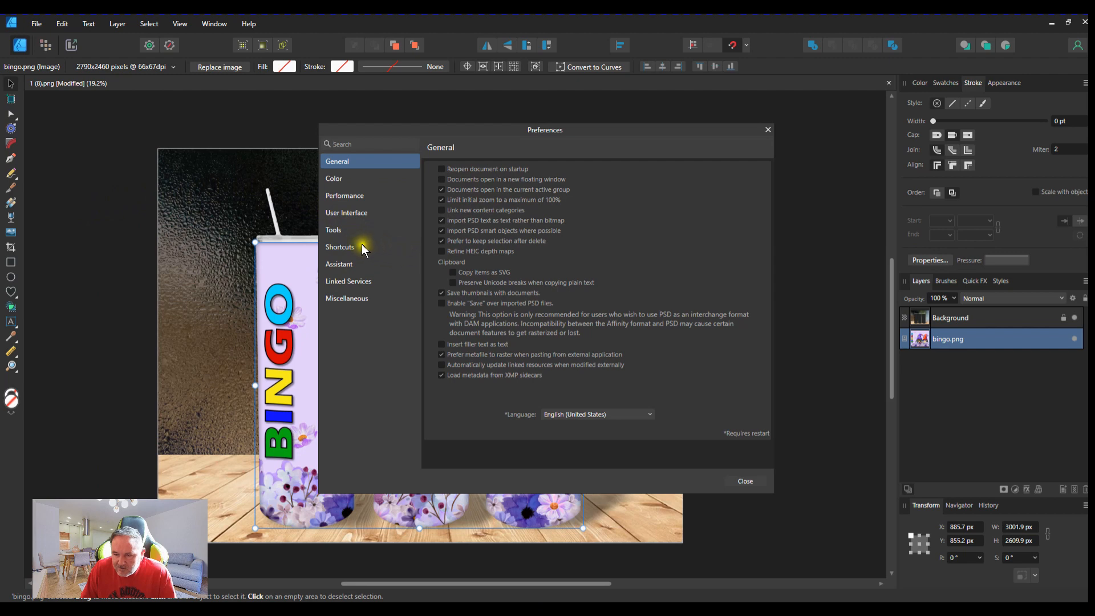
left_click(350, 247)
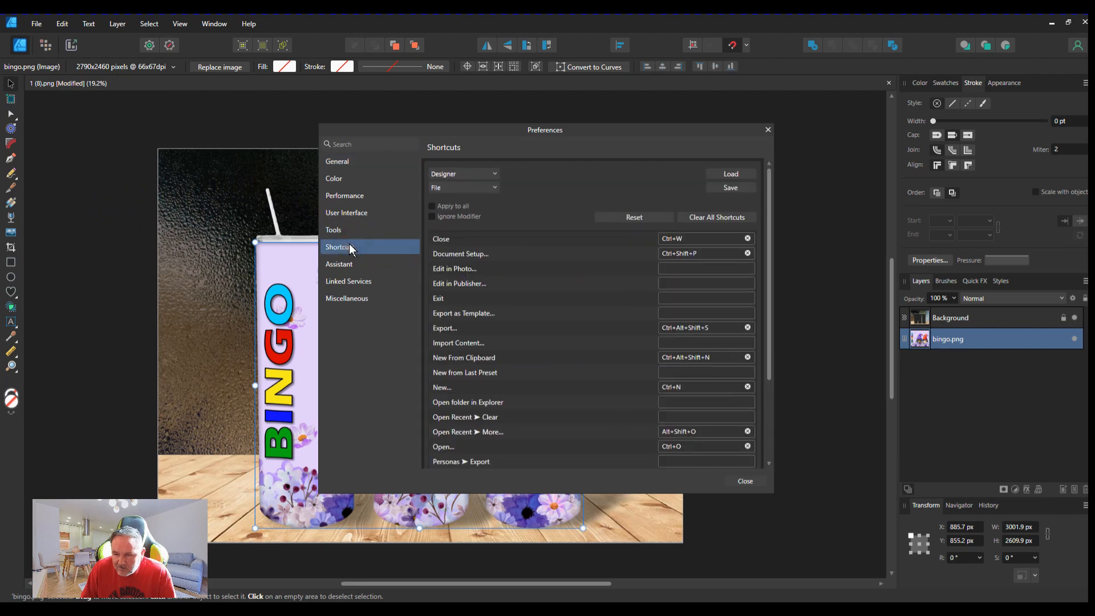
left_click(338, 230)
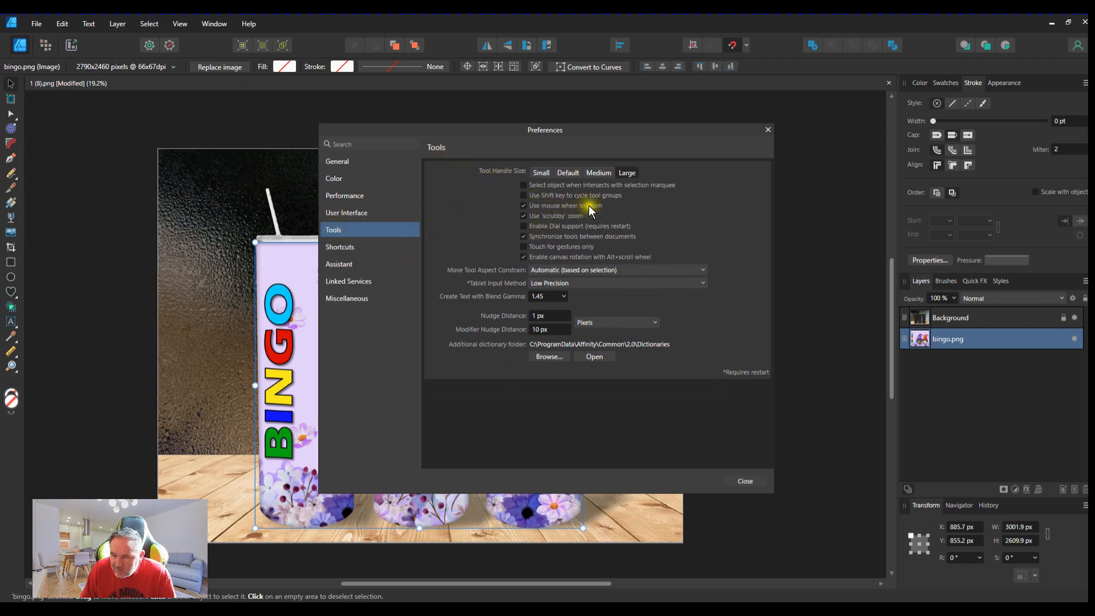
left_click(525, 206)
left_click(745, 480)
scroll(391, 385, "up", 4)
scroll(415, 367, "down", 4)
scroll(416, 387, "up", 4)
scroll(491, 379, "down", 4)
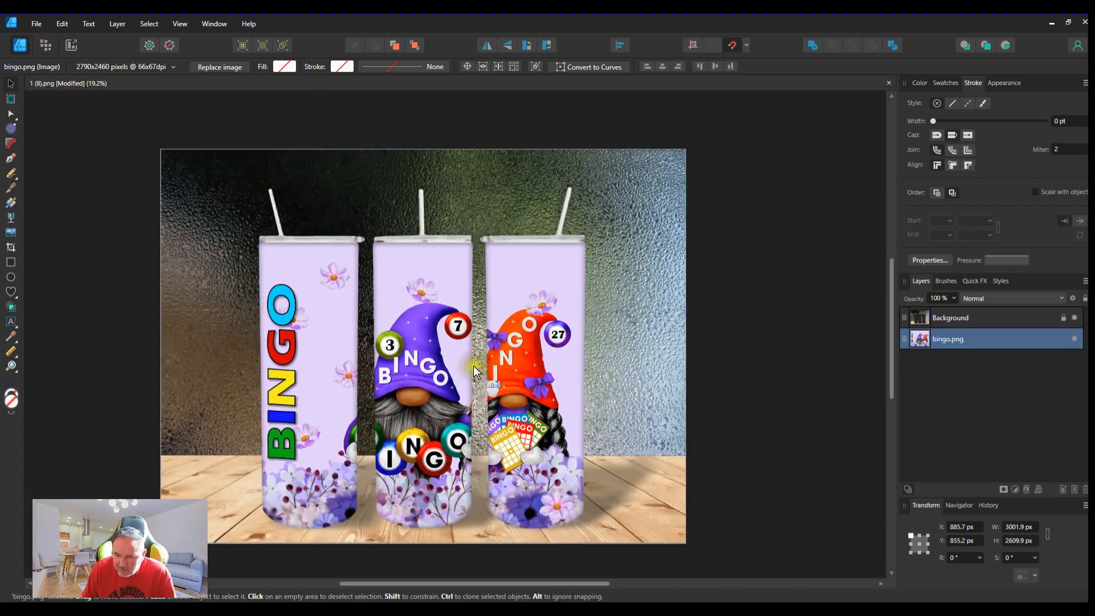
Use the Navigator to magnify the tumblers to 47 %, and bring the Transform values back.
left_click(958, 505)
mouse_move(937, 459)
left_mouse_down()
mouse_move(959, 462)
mouse_move(930, 460)
mouse_move(945, 463)
left_mouse_up()
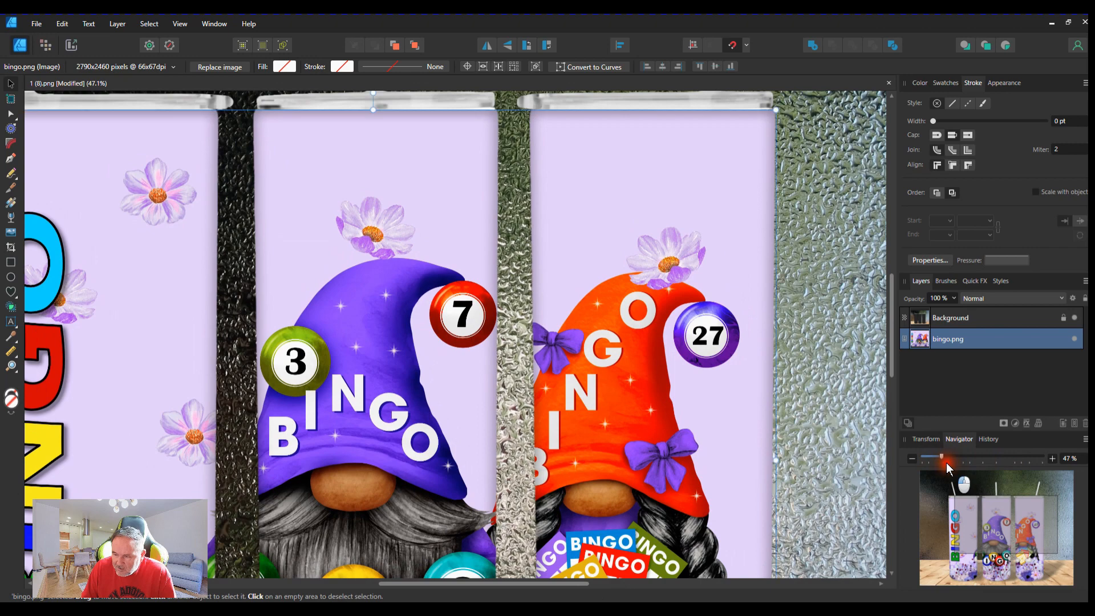
left_click(926, 438)
Inspect the gnome artwork up close and from afar, return to a centered view of the whole mockup, and clear the selection.
scroll(501, 382, "down", 3)
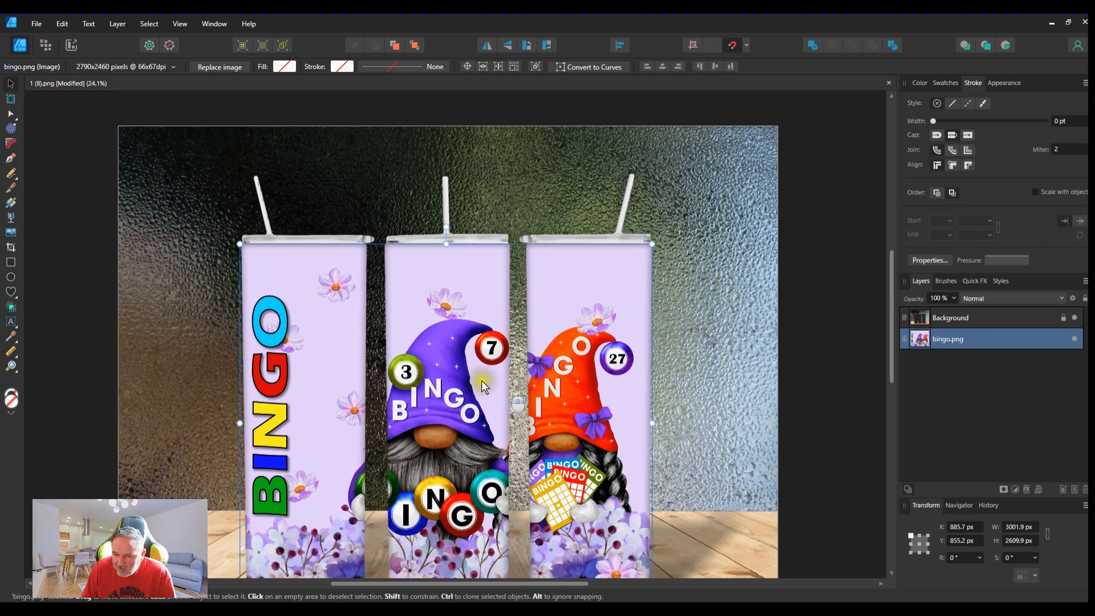
scroll(482, 385, "down", 2)
scroll(482, 388, "down", 4)
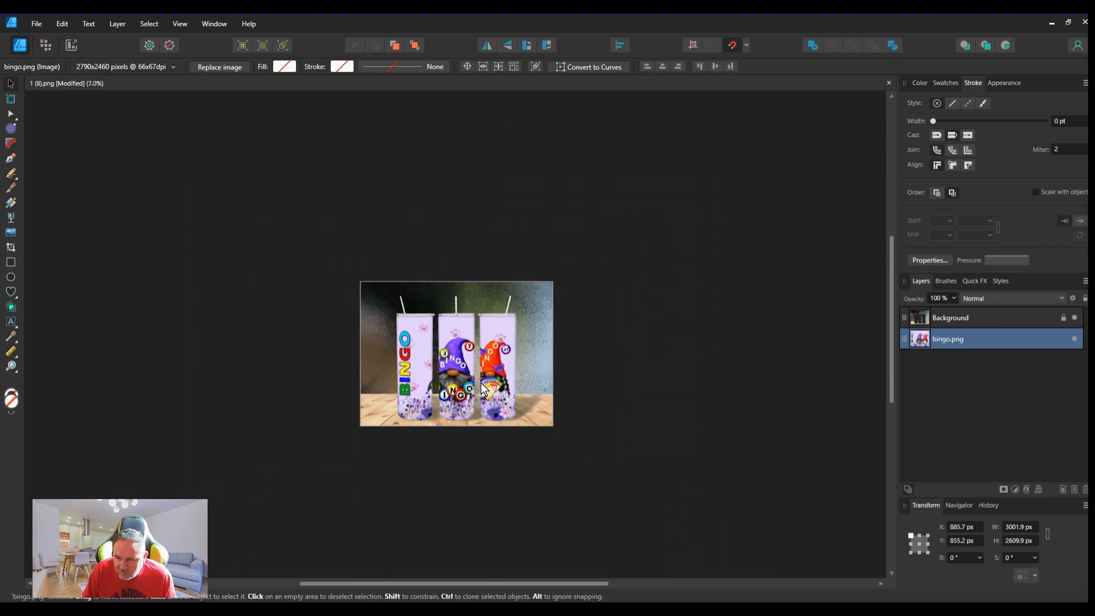
scroll(482, 387, "up", 5)
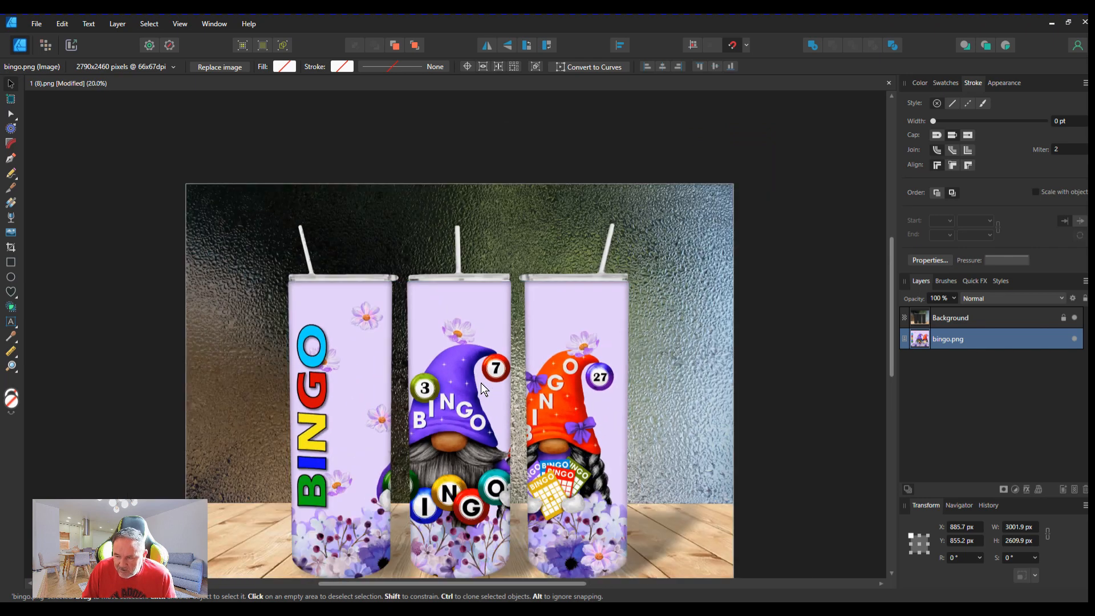
scroll(480, 382, "down", 3)
scroll(480, 382, "up", 3)
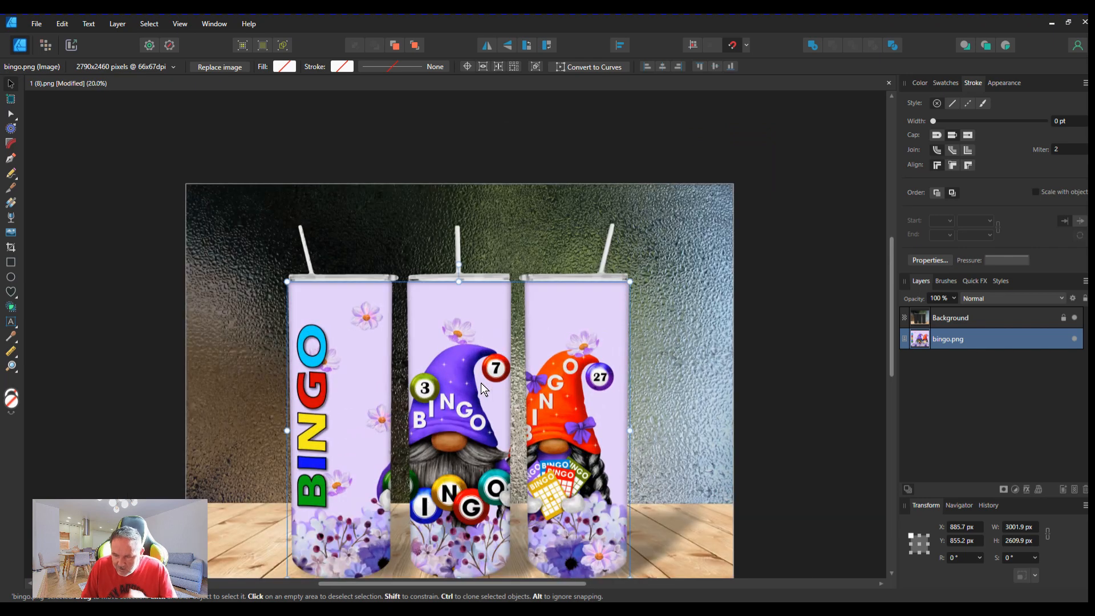
scroll(615, 333, "down", 2)
scroll(631, 415, "up", 5)
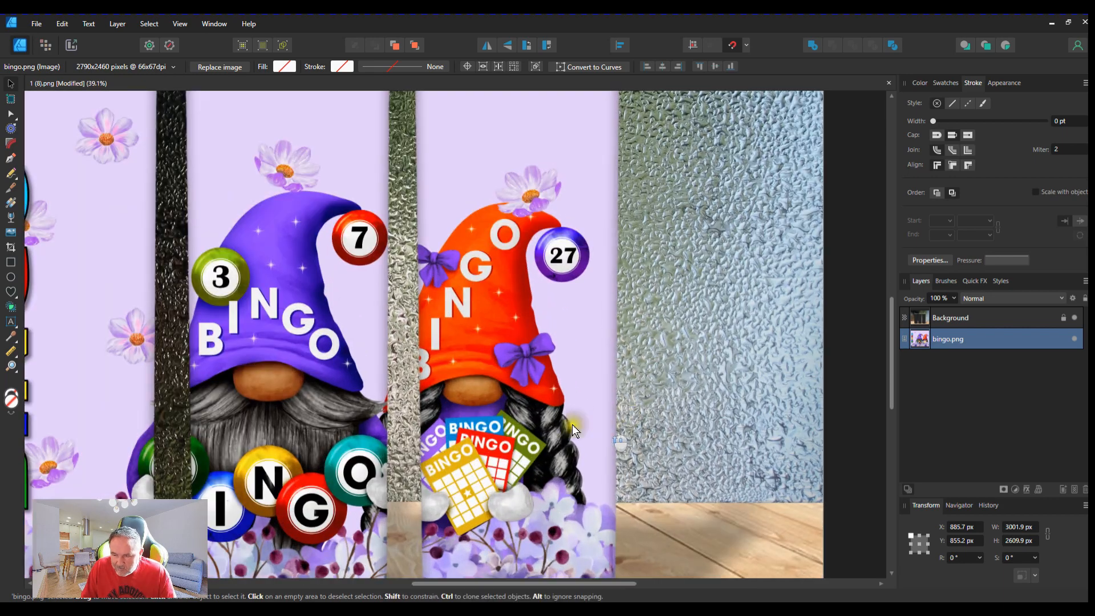
scroll(572, 424, "down", 4)
scroll(543, 450, "up", 1)
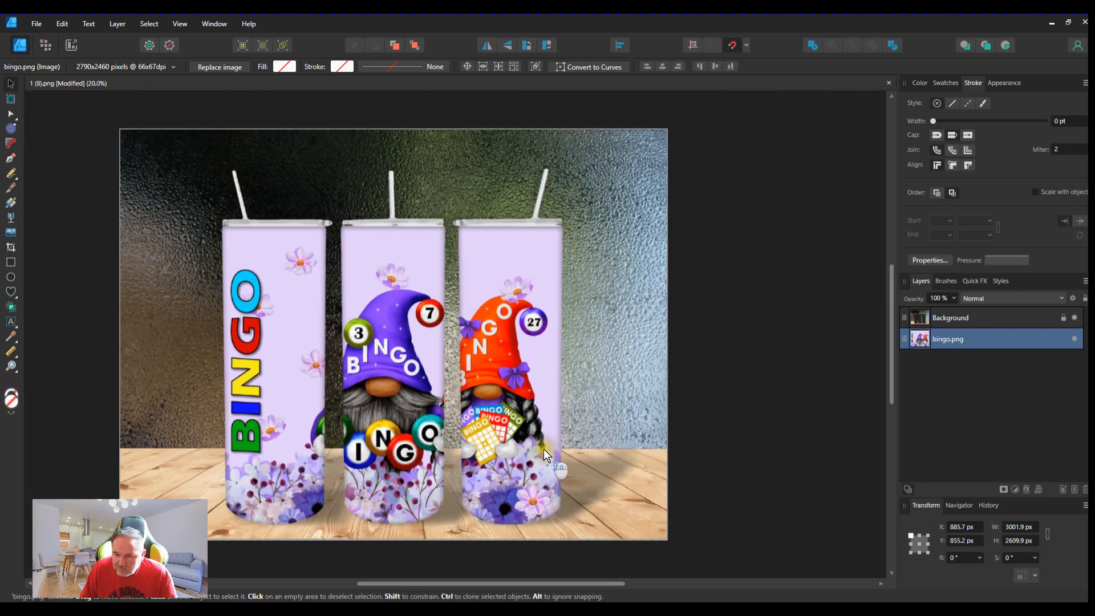
left_click_drag(549, 580, 511, 580)
left_click(804, 415)
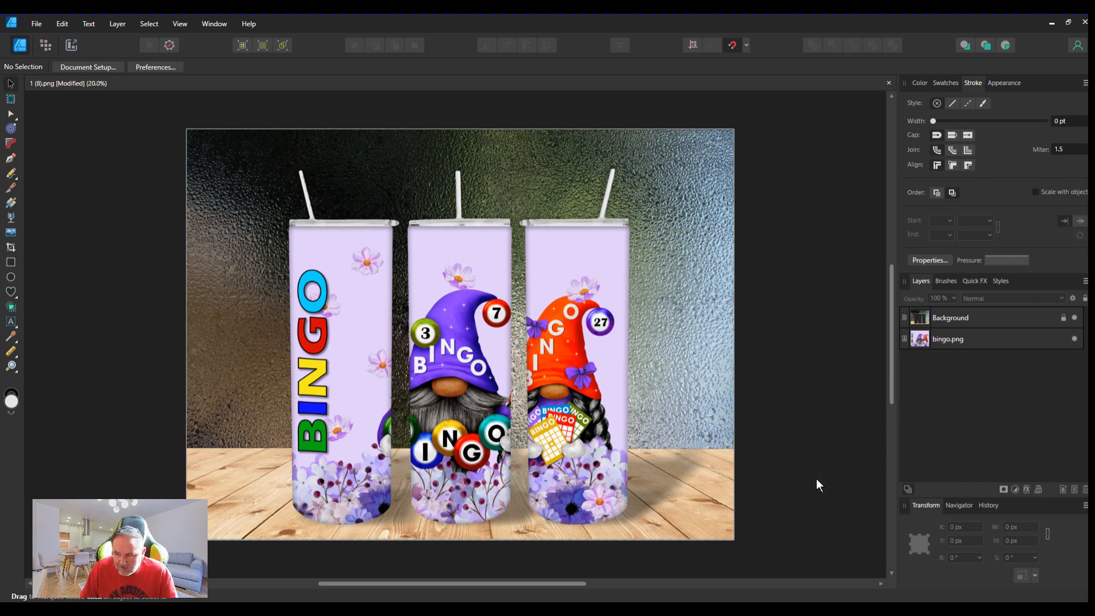
Place Snazzy Moon Round Logo.png from the Business Forms folder over the mockup's lower-left corner, about 1118 px square.
left_click(11, 233)
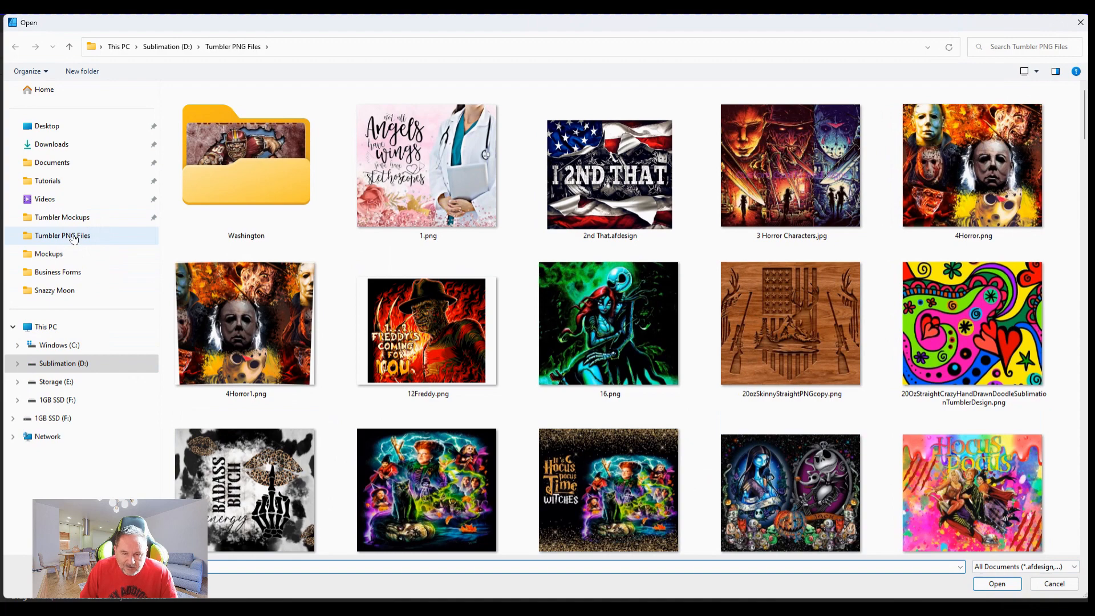
left_click(73, 274)
scroll(484, 350, "down", 5)
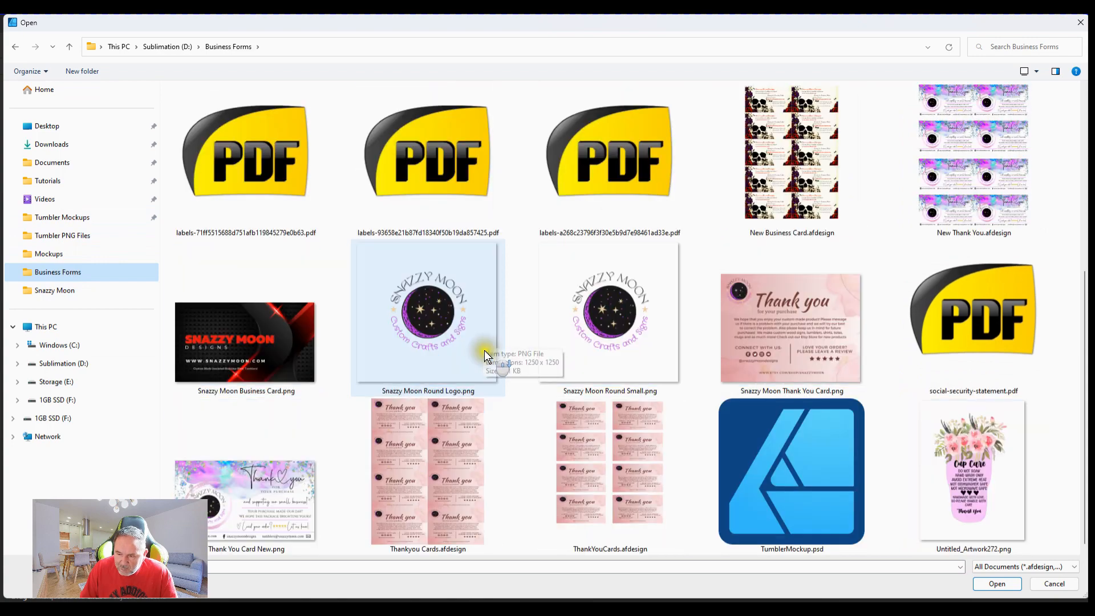
double_click(426, 306)
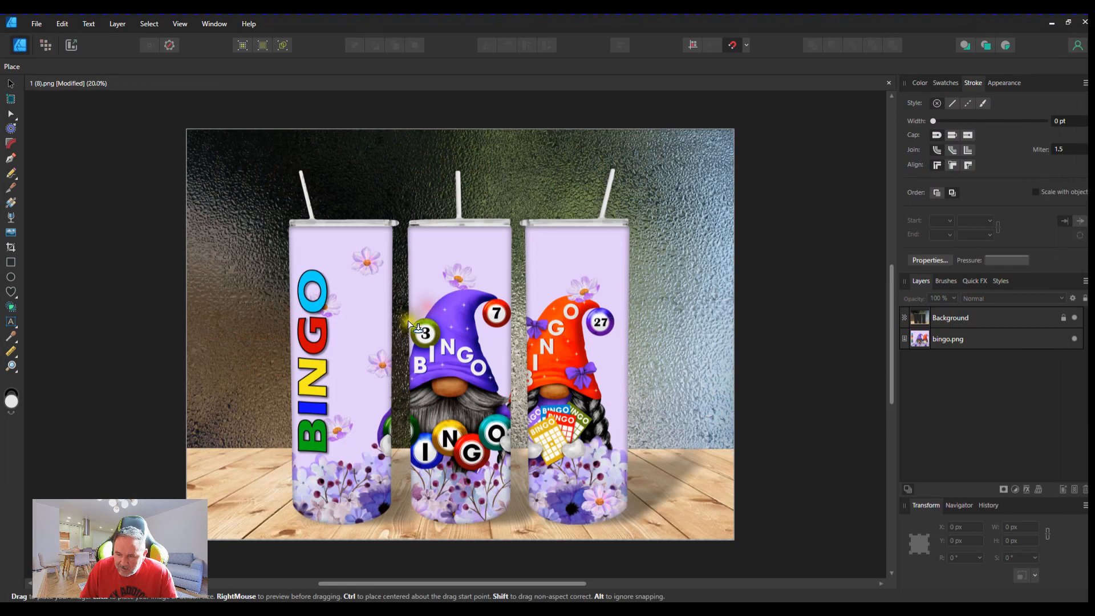
left_click_drag(274, 514, 246, 494)
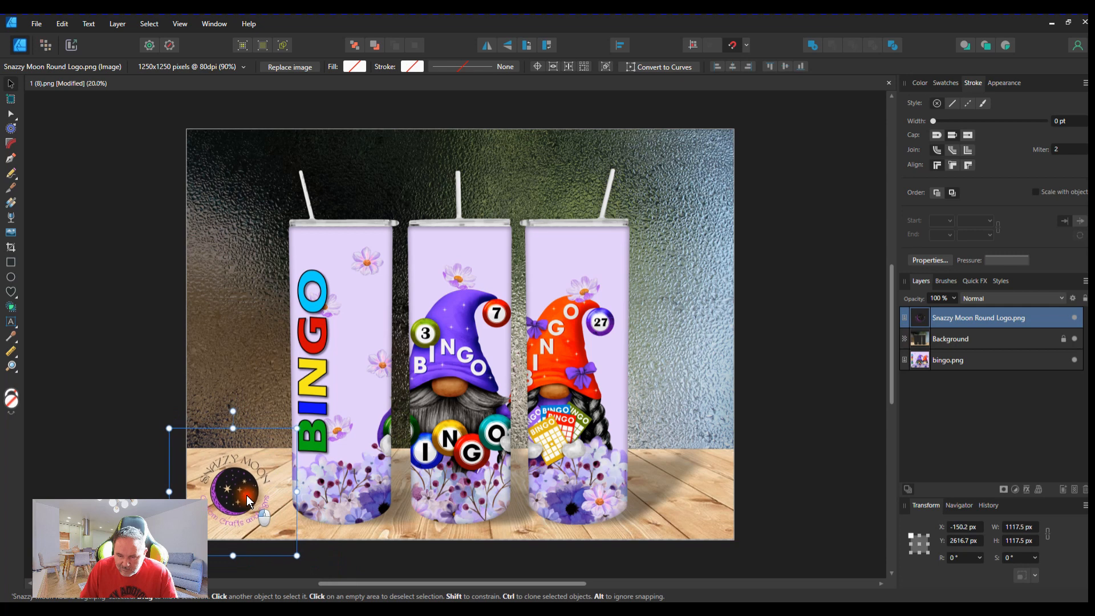
Enlarge the round logo proportionally and reposition it on the wooden table beside the first tumbler.
left_click_drag(296, 428, 351, 414)
mouse_move(253, 484)
left_mouse_down()
mouse_move(242, 503)
mouse_move(239, 494)
left_mouse_up()
mouse_move(317, 412)
left_mouse_down()
mouse_move(297, 425)
mouse_move(320, 423)
mouse_move(293, 447)
mouse_move(323, 406)
mouse_move(294, 448)
mouse_move(309, 419)
left_mouse_up()
Stretch the round logo out of proportion to about 1948 px wide by 1333 px high.
mouse_move(309, 495)
left_mouse_down()
mouse_move(399, 502)
mouse_move(285, 502)
mouse_move(365, 501)
mouse_move(318, 495)
left_mouse_up()
left_click_drag(238, 421, 238, 395)
left_click_drag(242, 389, 245, 425)
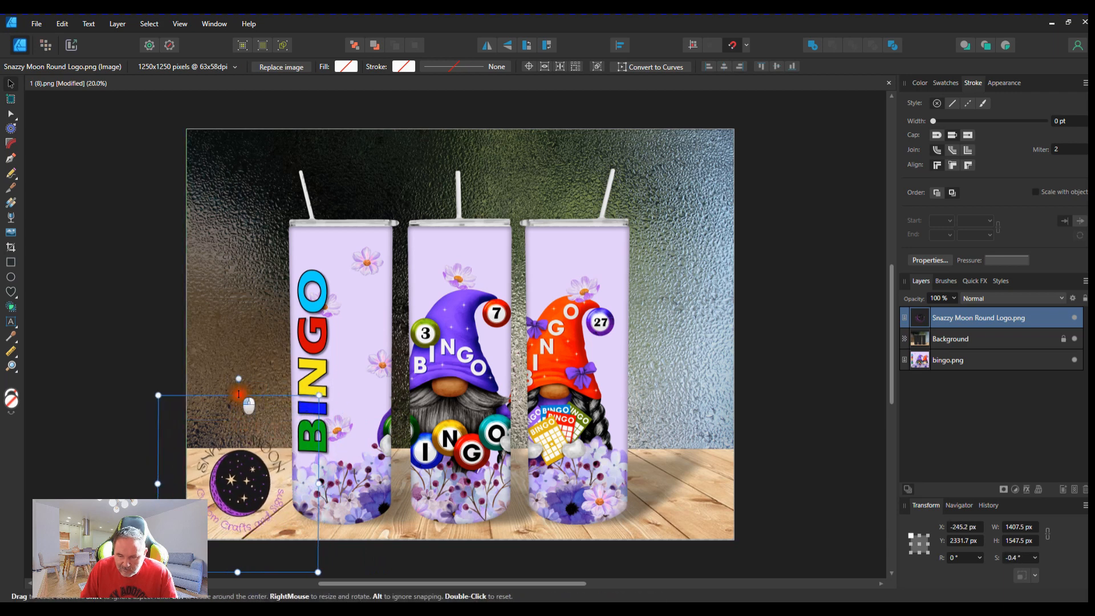
left_click_drag(239, 395, 238, 421)
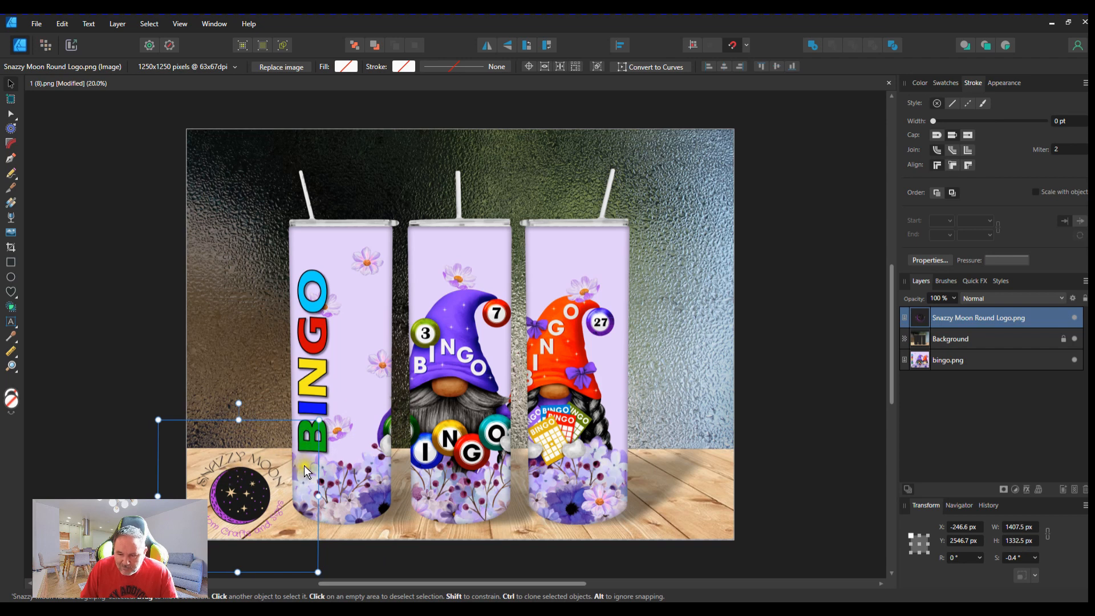
left_click_drag(318, 496, 379, 495)
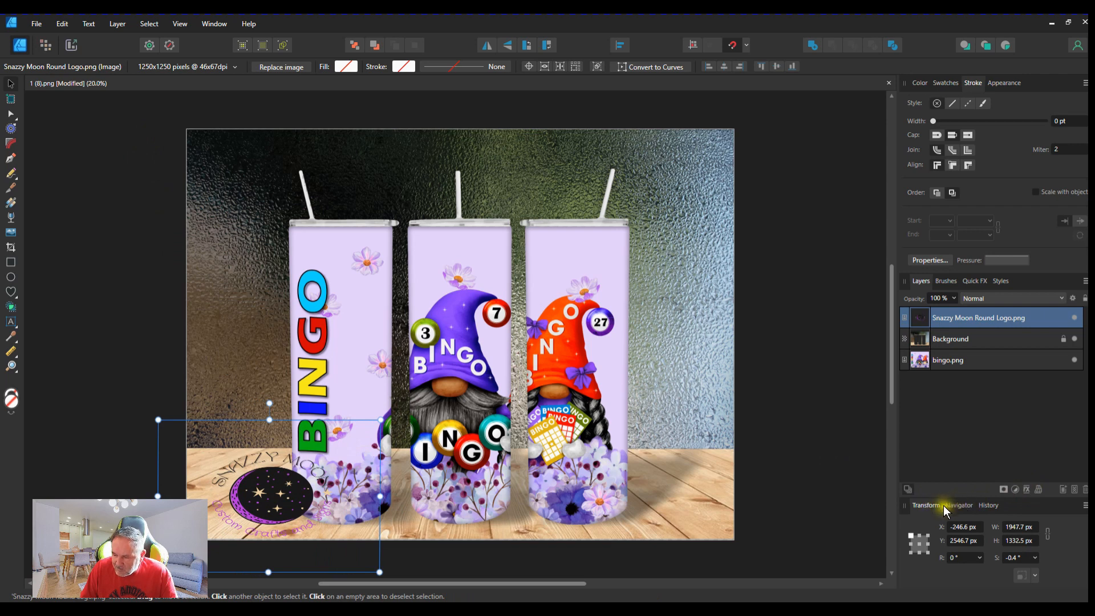
Revert the document history to the Add Image state, removing all transforms made to the round logo.
left_click(989, 507)
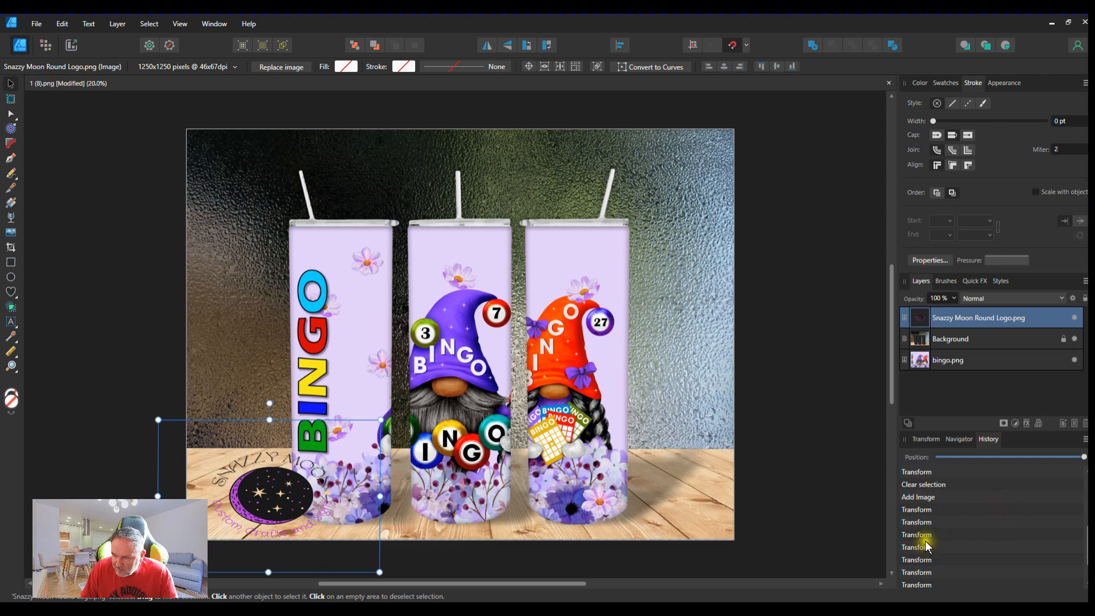
left_click(925, 498)
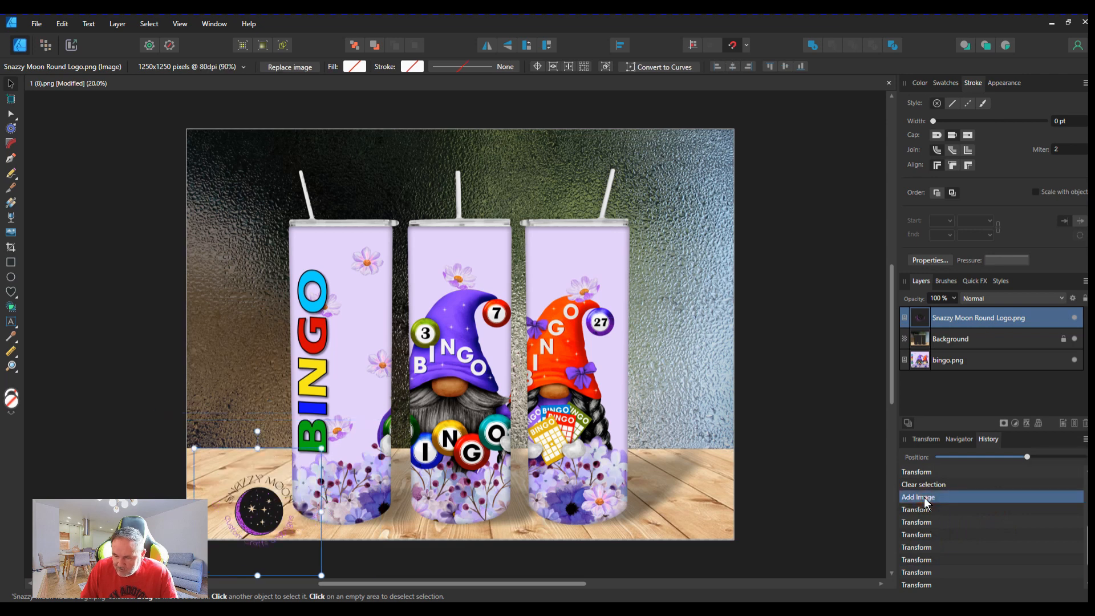
scroll(925, 496, "up", 3)
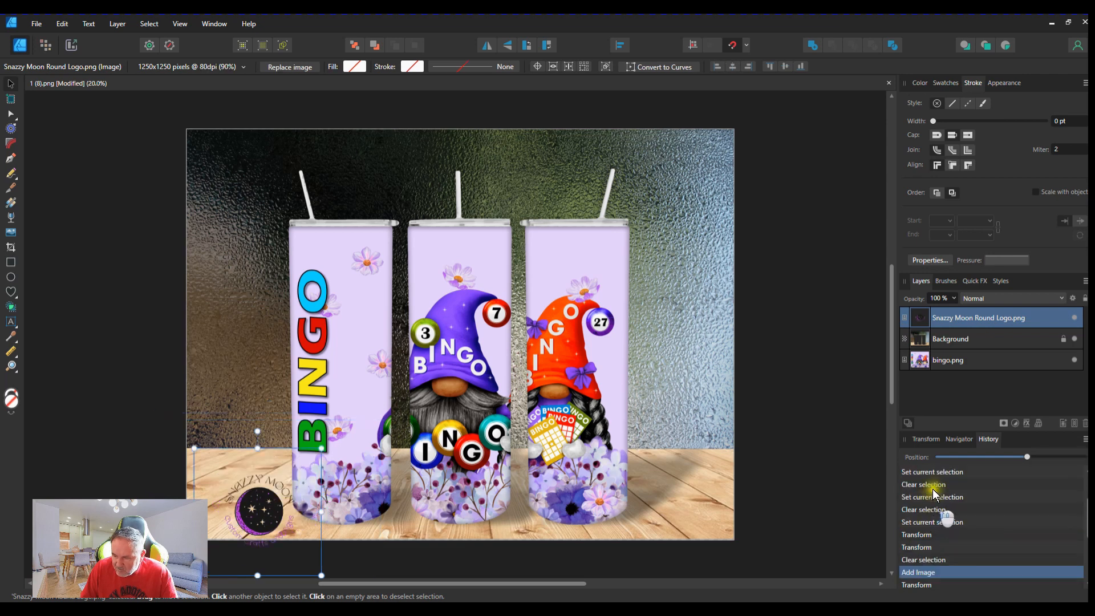
scroll(932, 496, "down", 1)
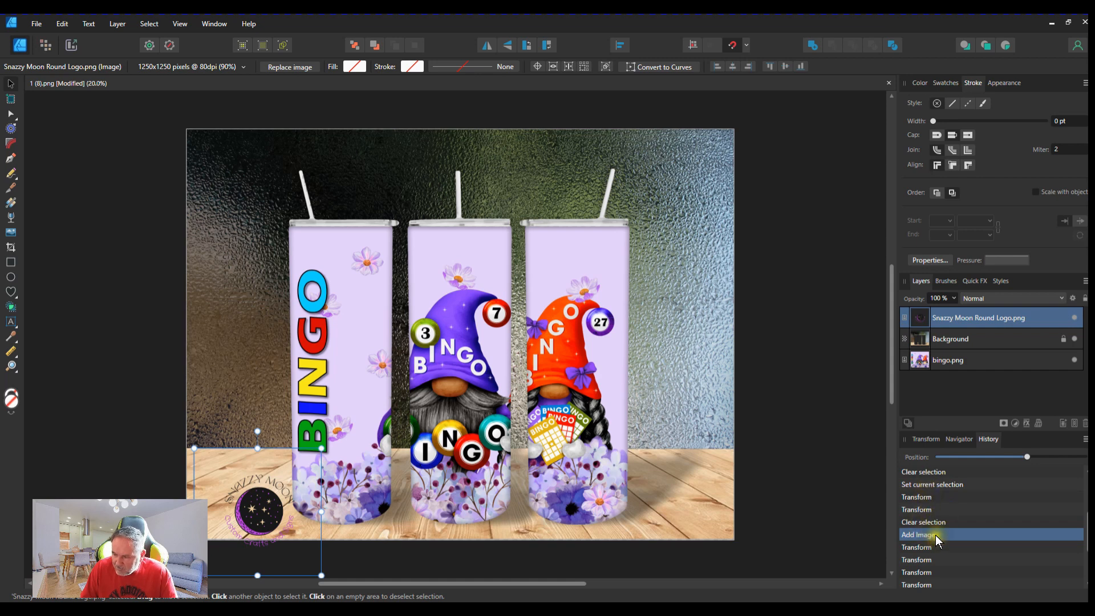
scroll(926, 536, "down", 1)
scroll(929, 534, "up", 2)
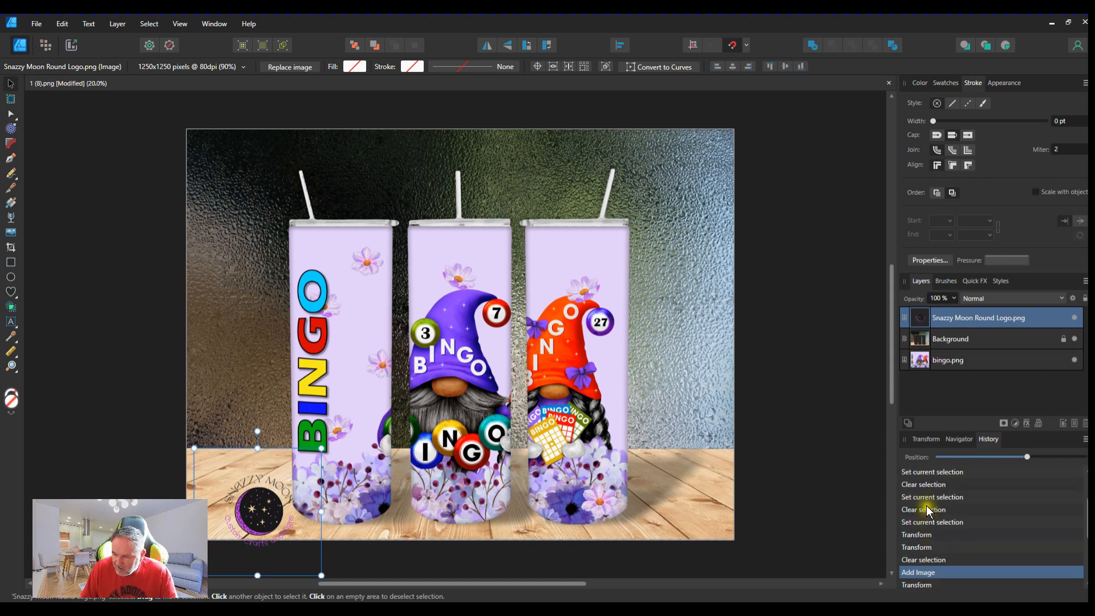
Preview the earlier selection and Transform states in the history, and return to the Add Image state.
left_click(927, 509)
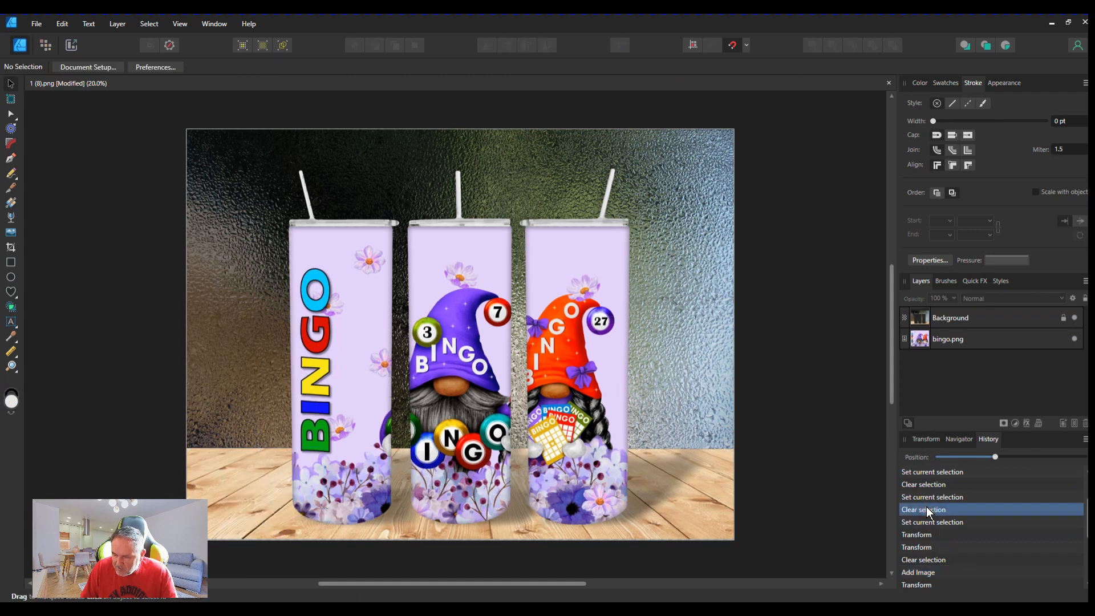
left_click(927, 522)
left_click(924, 534)
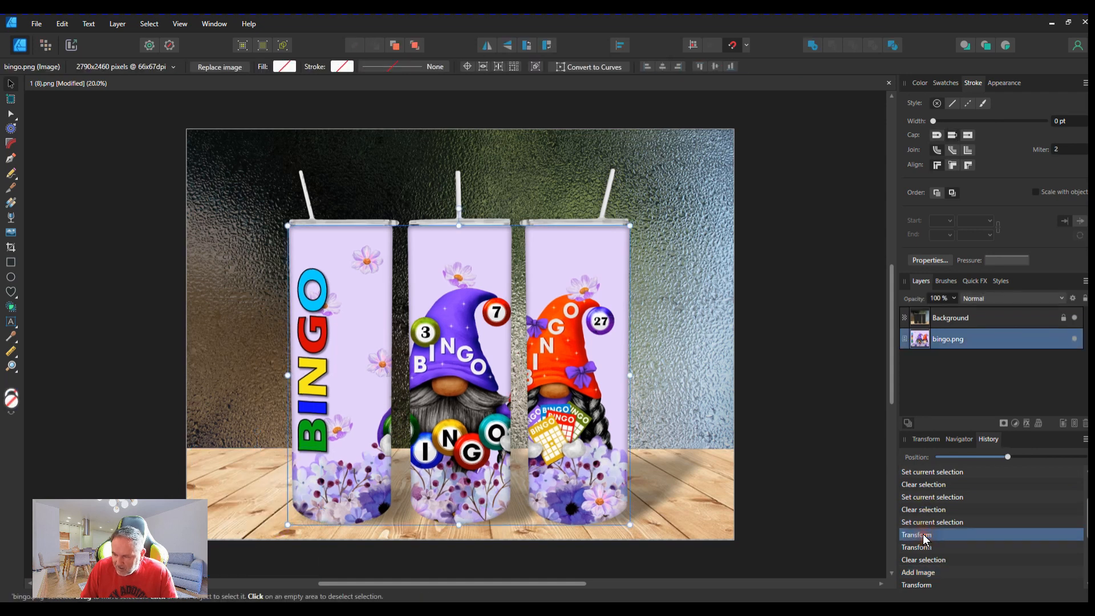
scroll(923, 534, "down", 1)
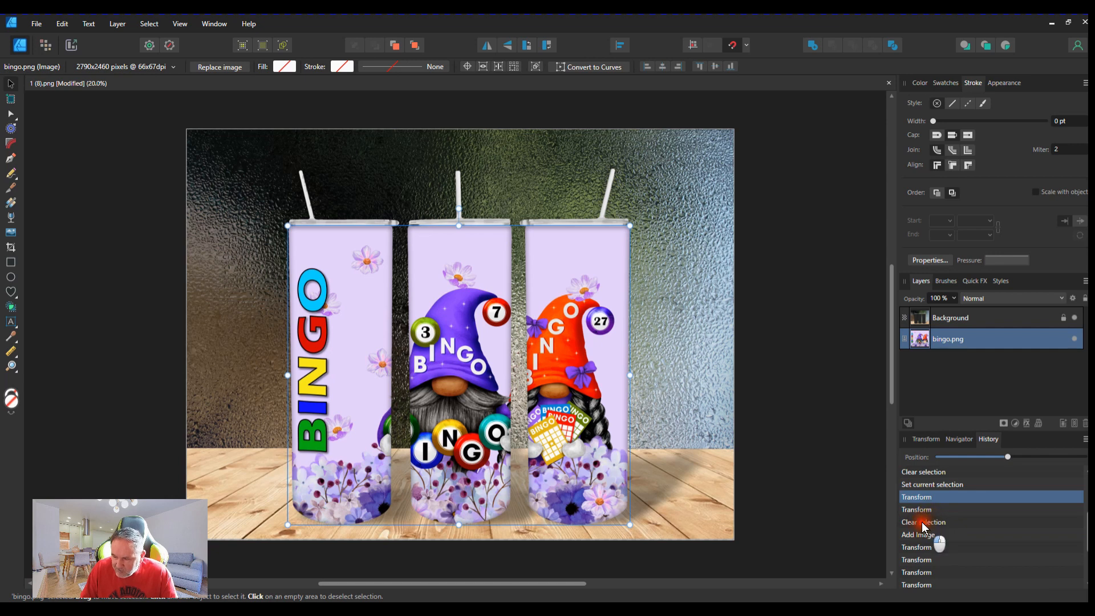
left_click(921, 521)
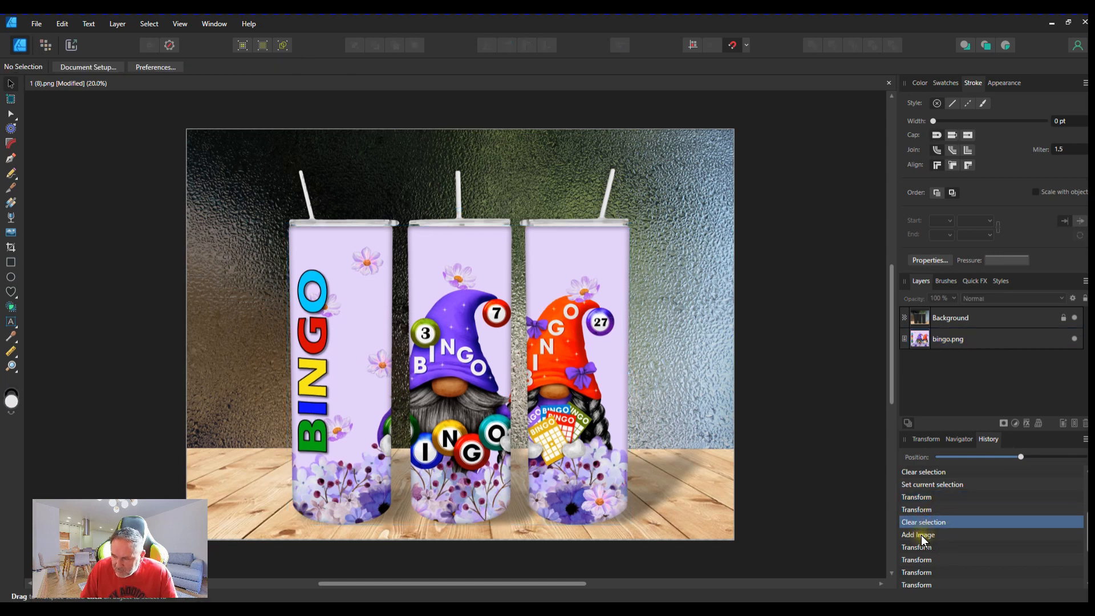
left_click(922, 535)
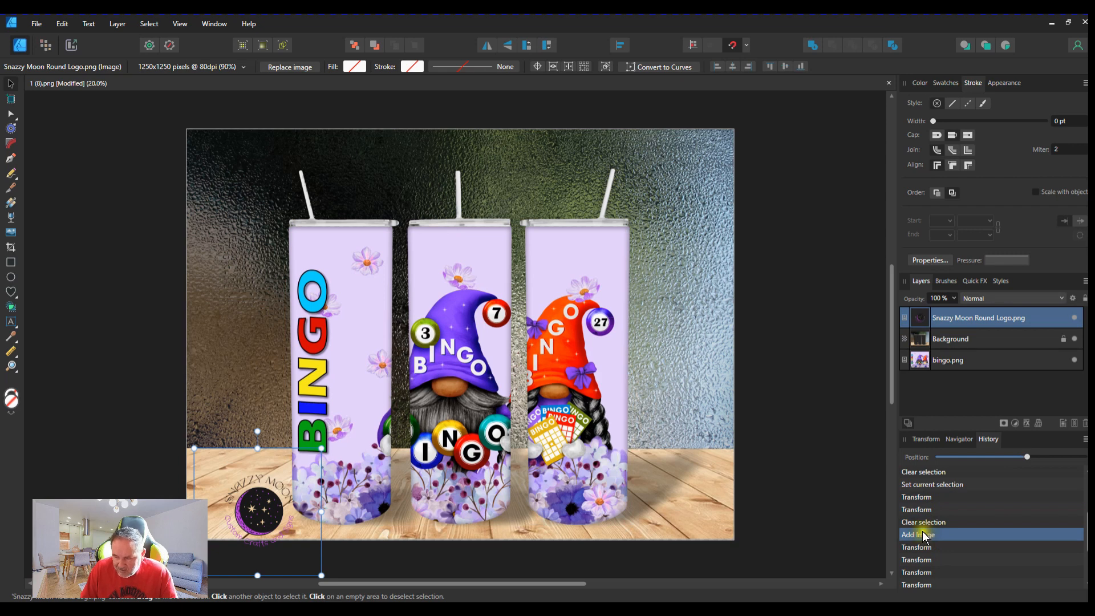
Enlarge the round logo proportionally to about 1283 px square, position it on the table beside the first tumbler, and clear the selection.
left_click(924, 442)
left_click_drag(266, 515, 251, 497)
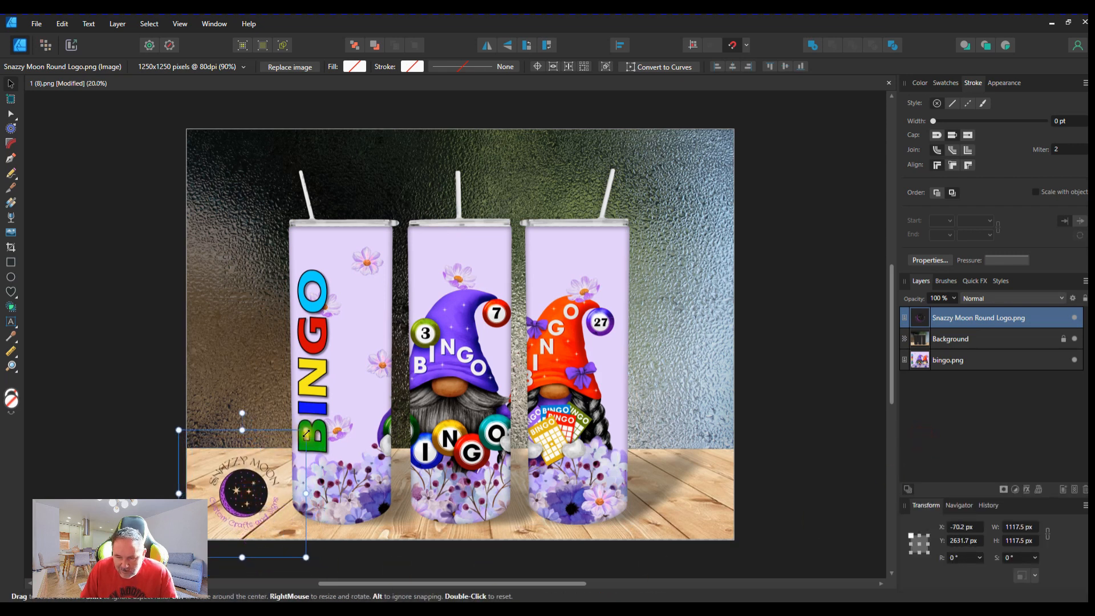
left_click_drag(312, 434, 331, 411)
left_click_drag(278, 492, 243, 499)
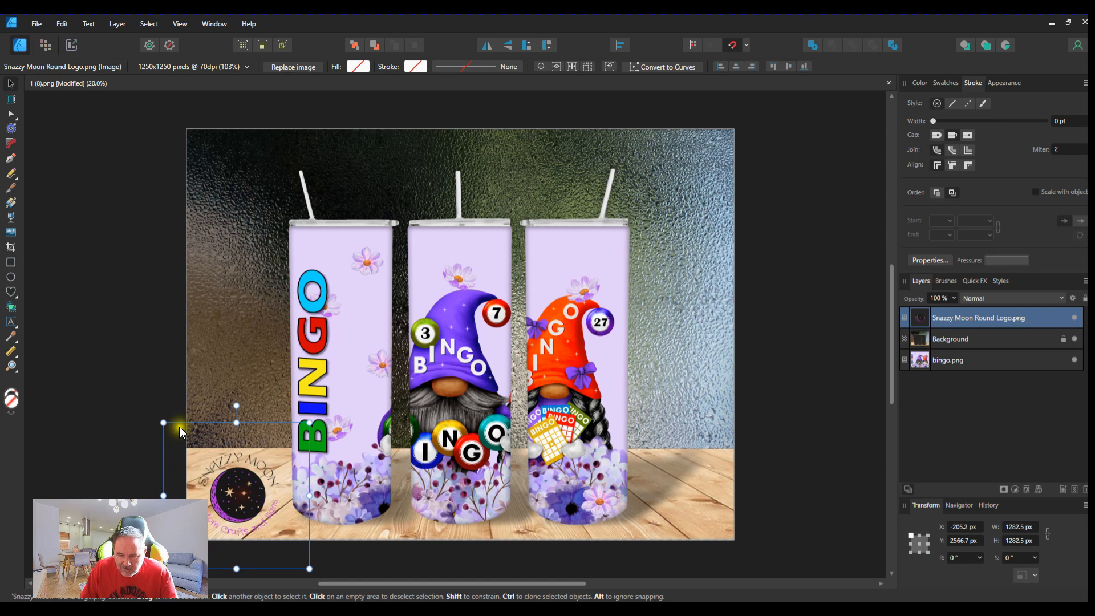
left_click(96, 282)
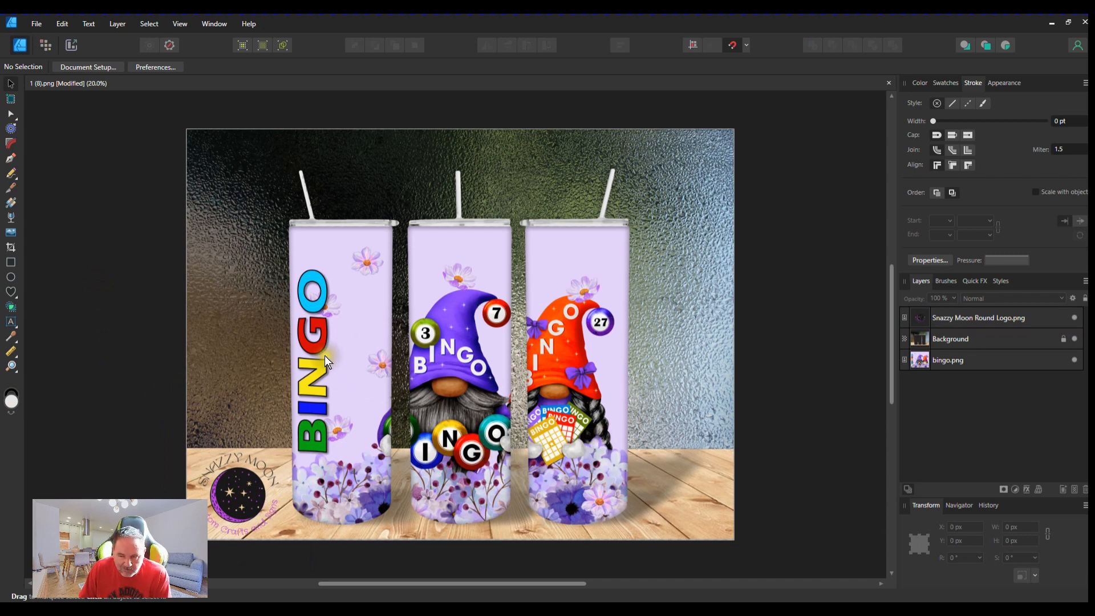
Start an artistic text object at about 363 pt near the mockup's upper-left corner.
left_click(16, 327)
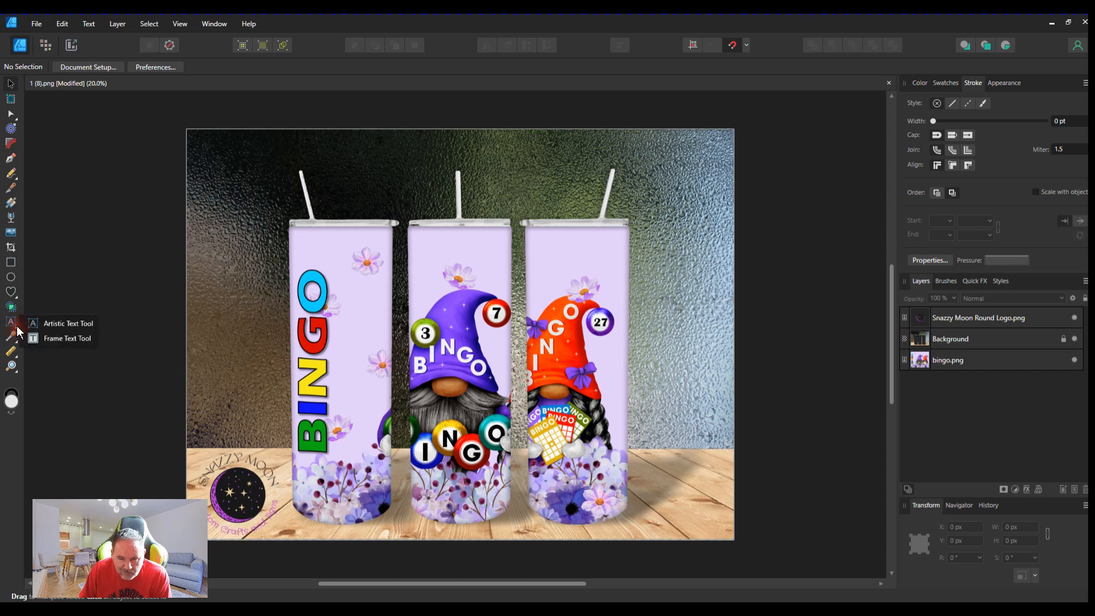
left_click(57, 338)
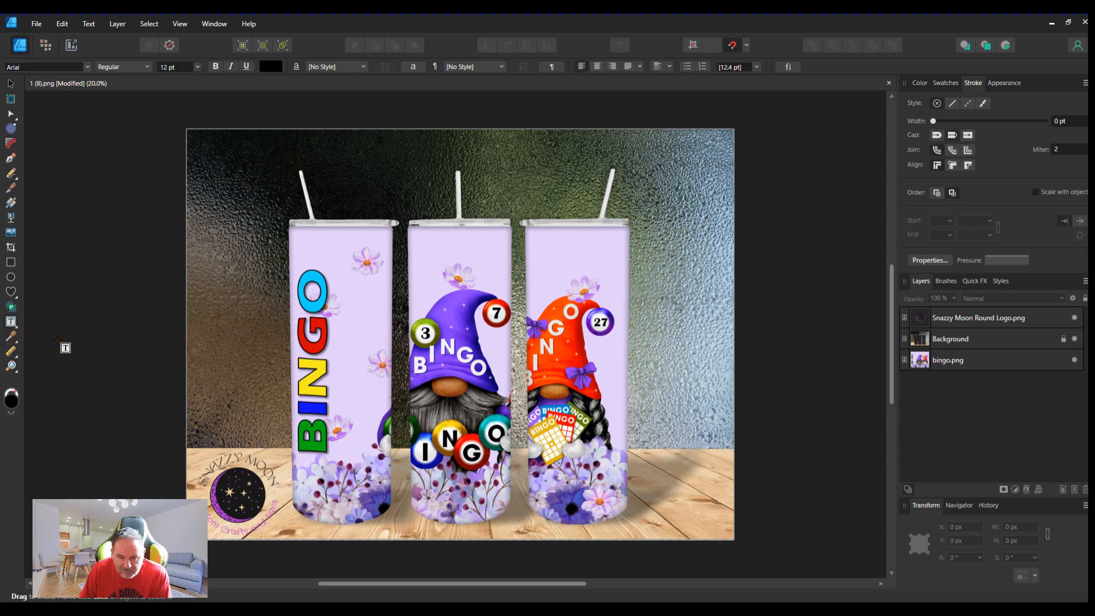
left_click(16, 326)
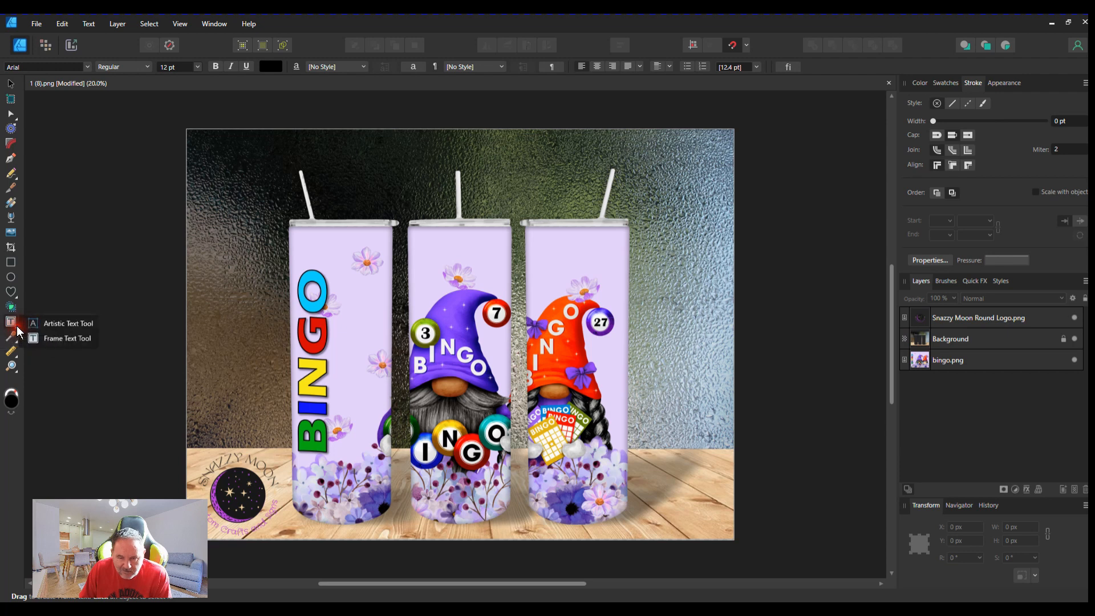
left_click(58, 321)
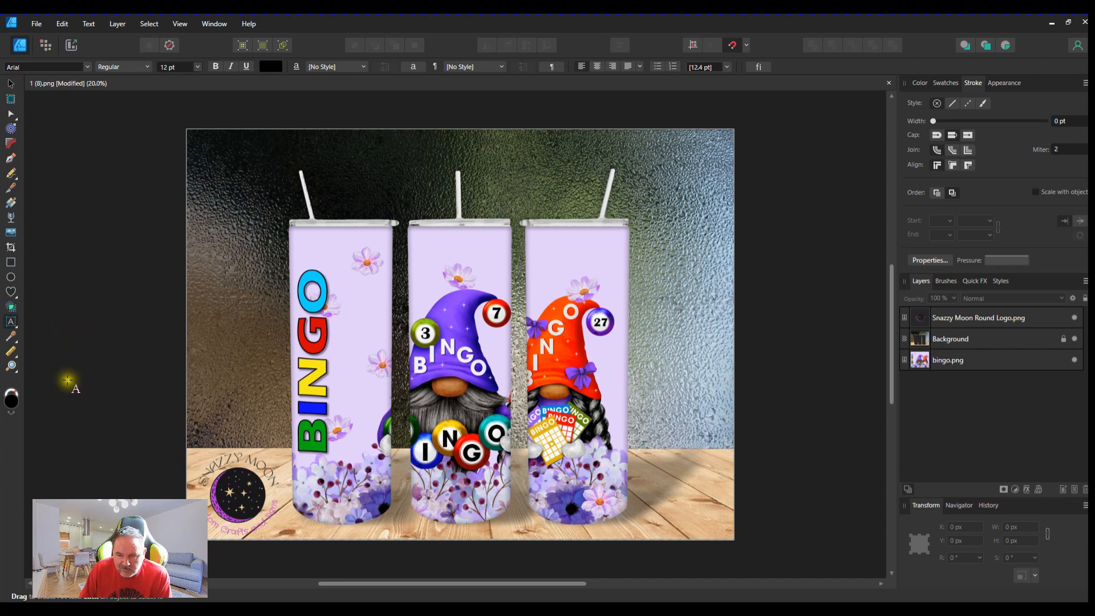
left_click(220, 149)
left_click_drag(220, 149, 223, 178)
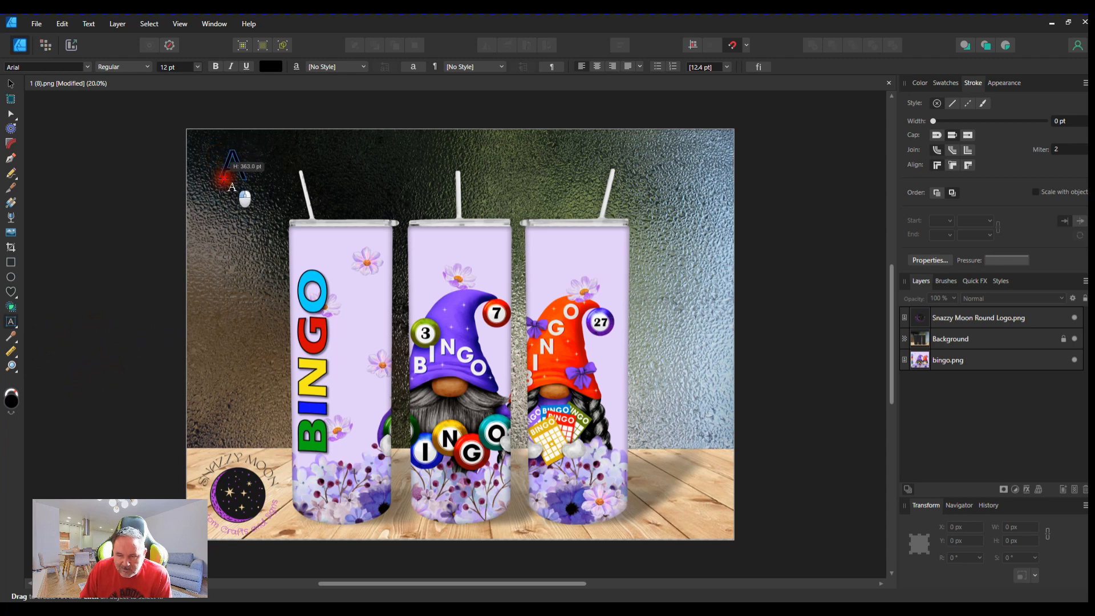
left_click_drag(224, 179, 224, 179)
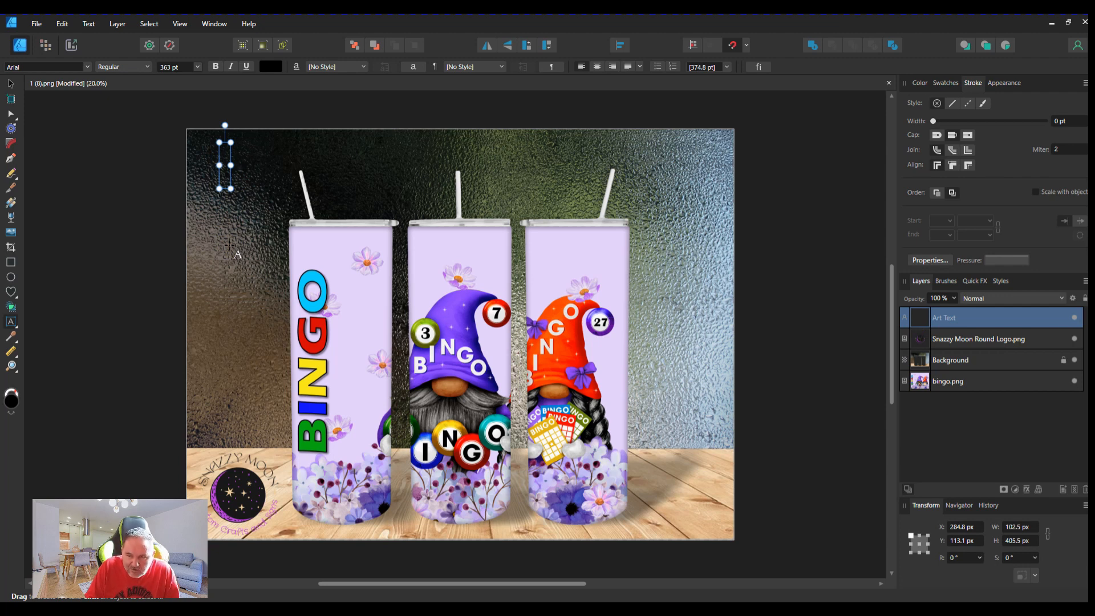
type("sn")
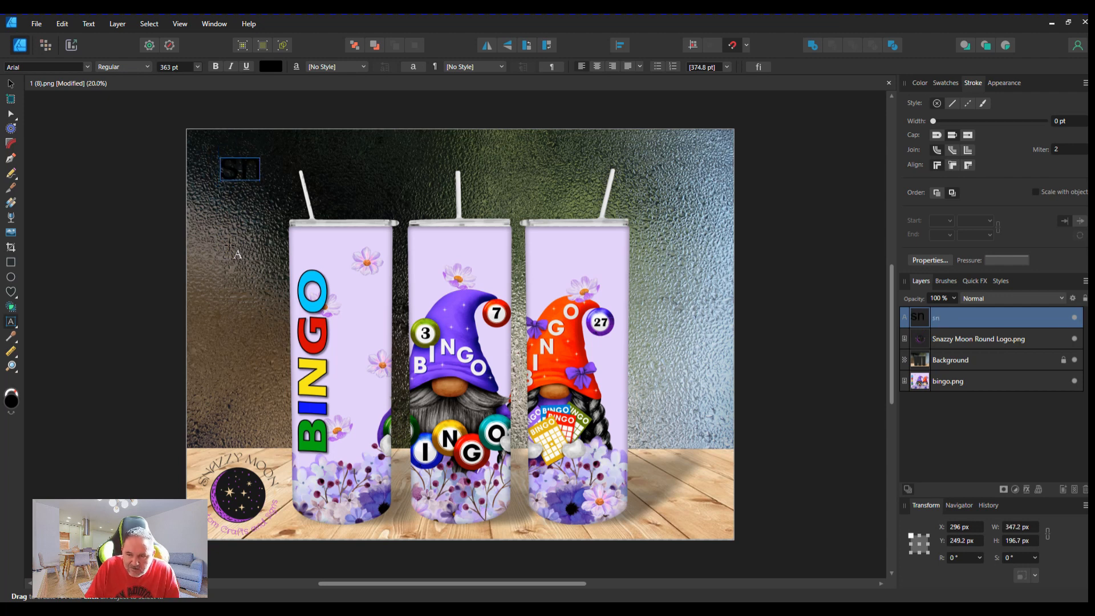
type("a")
key("BackSpace")
key("BackSpace")
key("BackSpace")
key("Escape")
Set the empty art text's fill colour to white (FFFFFF).
left_click(920, 83)
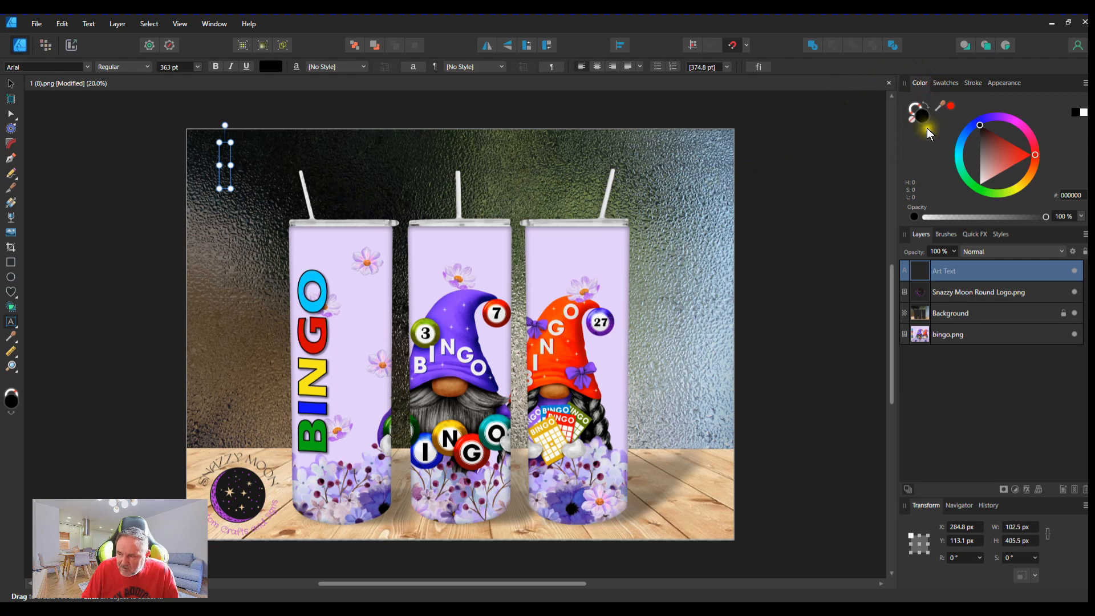
left_click_drag(1001, 153, 978, 187)
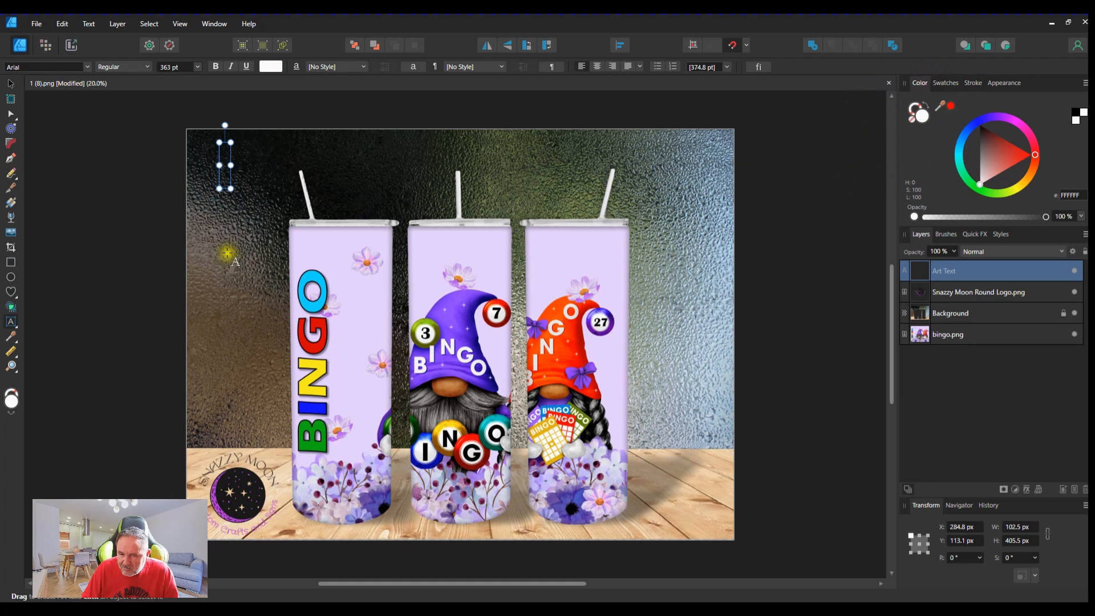
type("S")
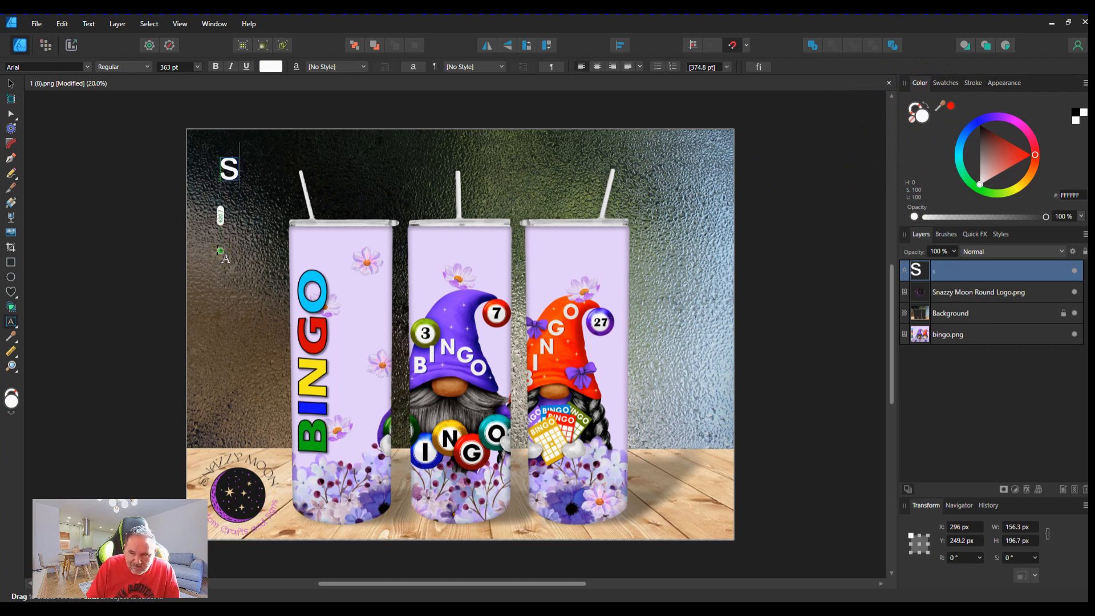
key("BackSpace")
type("snzz")
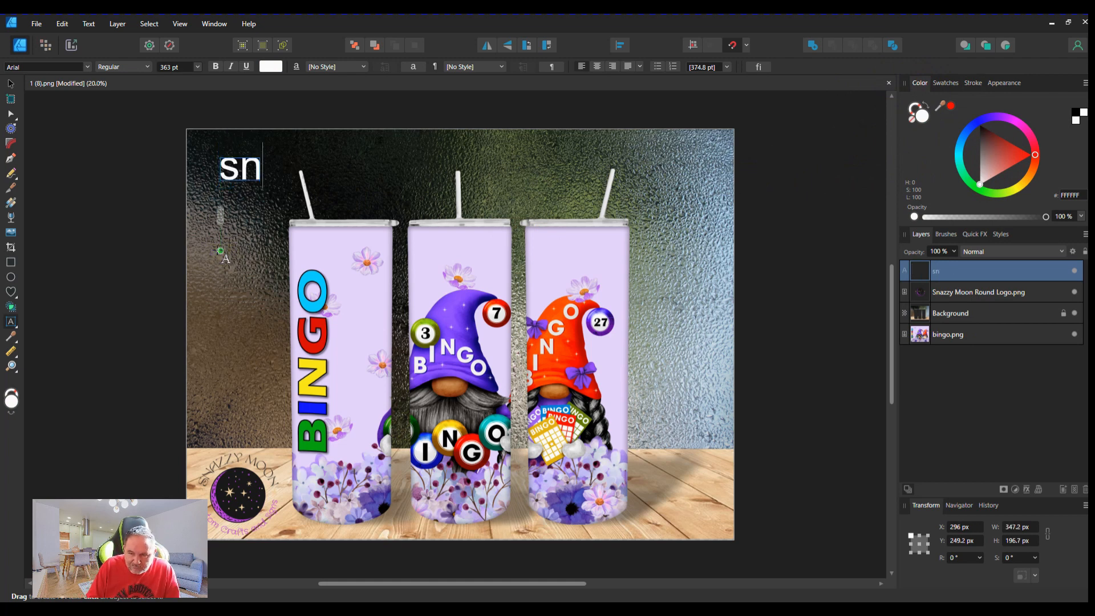
key("BackSpace")
key("BackSpace")
key("BackSpace")
key("BackSpace")
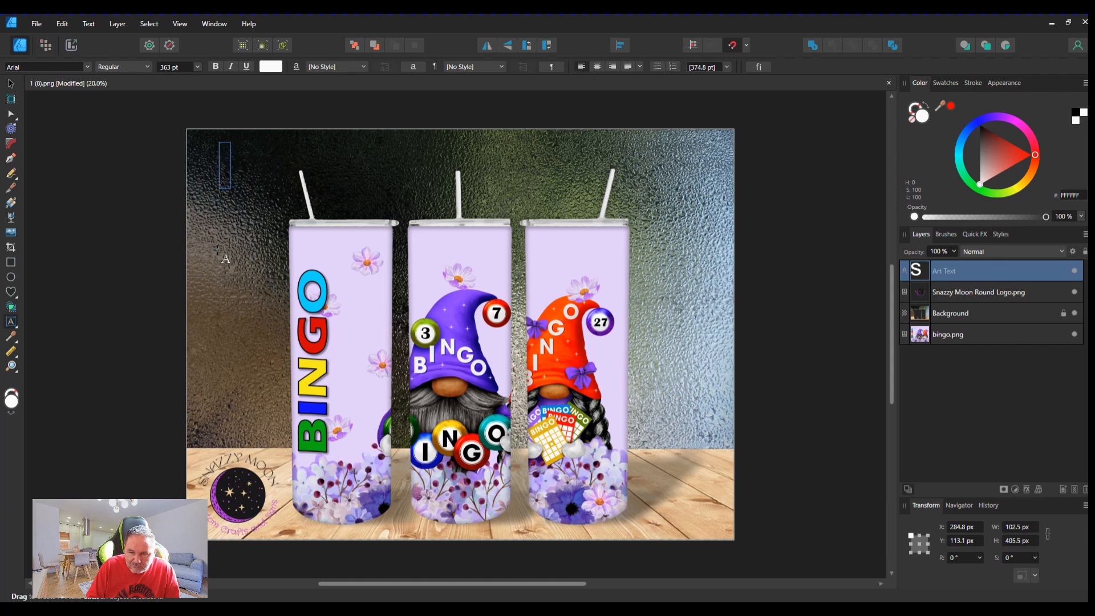
type("S")
key("BackSpace")
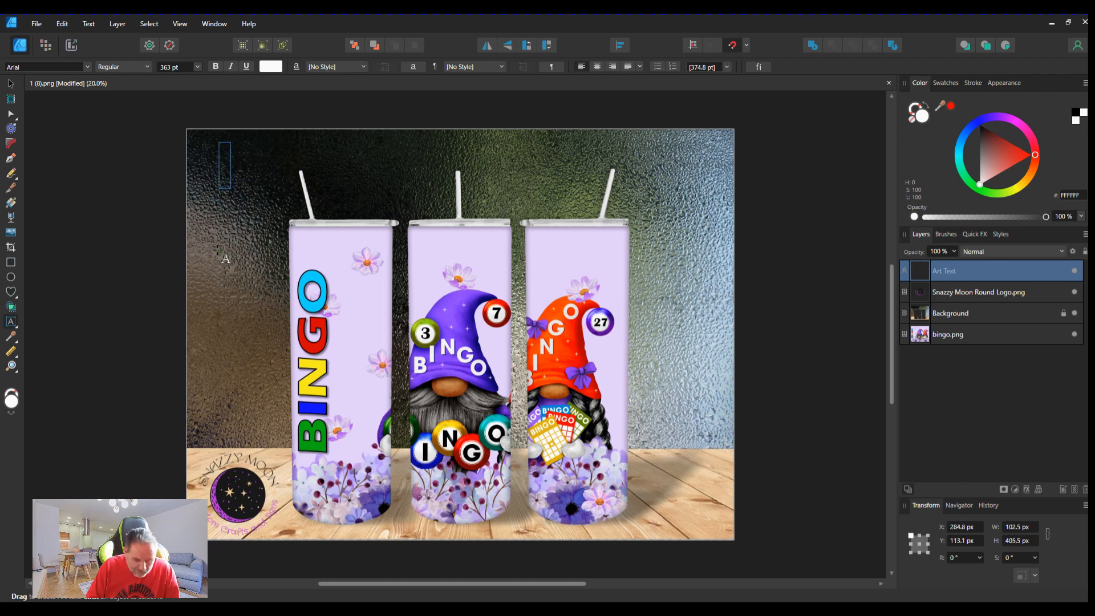
Enter "Snazzy Moon" as the art text and move it to the horizontal centre above the three tumblers.
type("S")
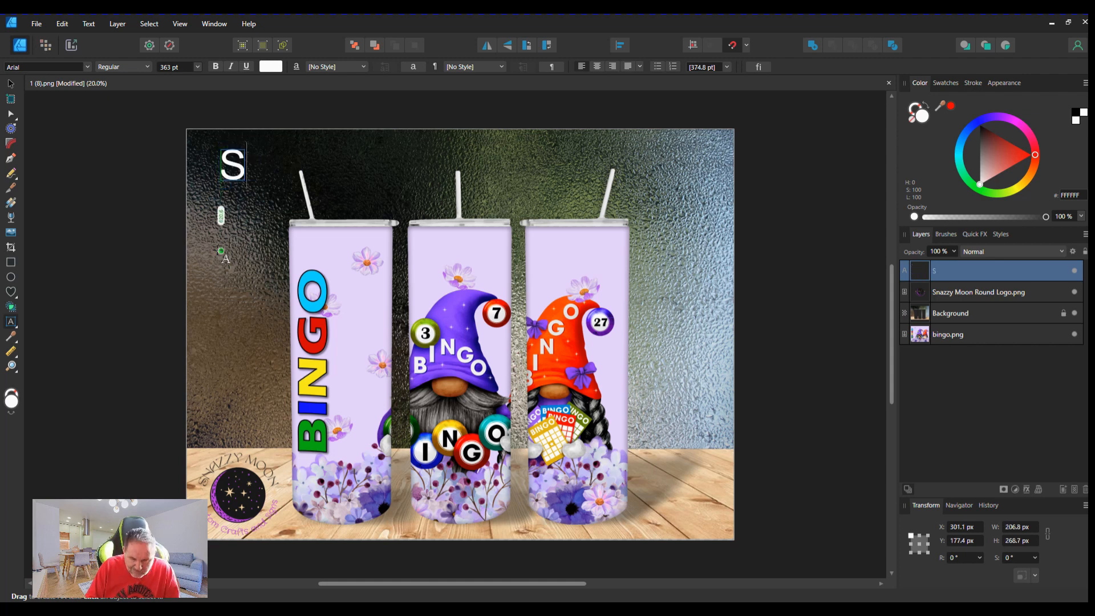
type("nazzy Moon")
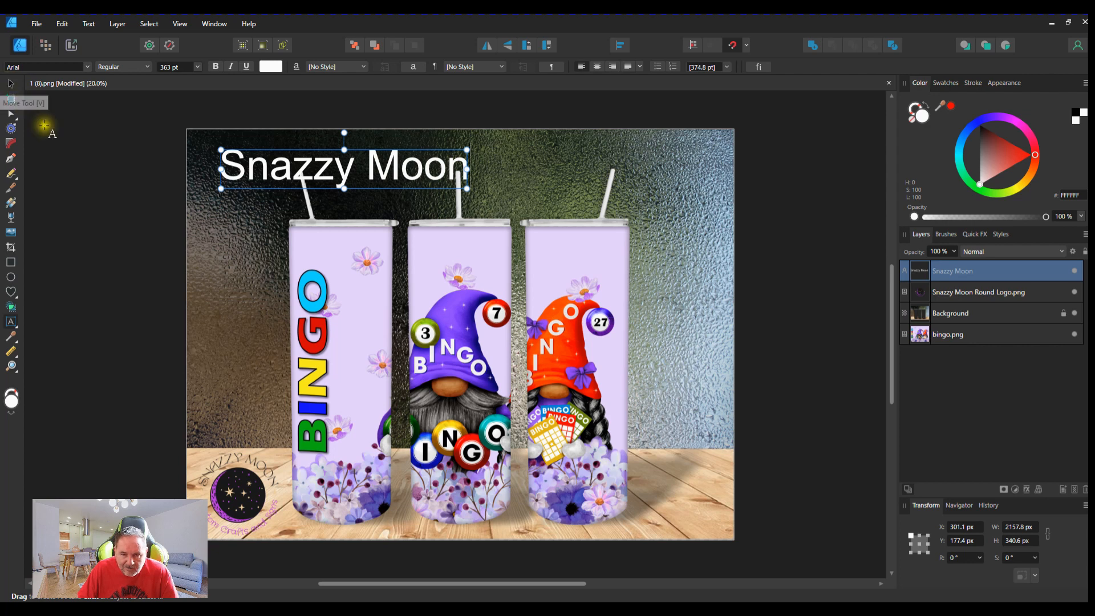
left_click(11, 86)
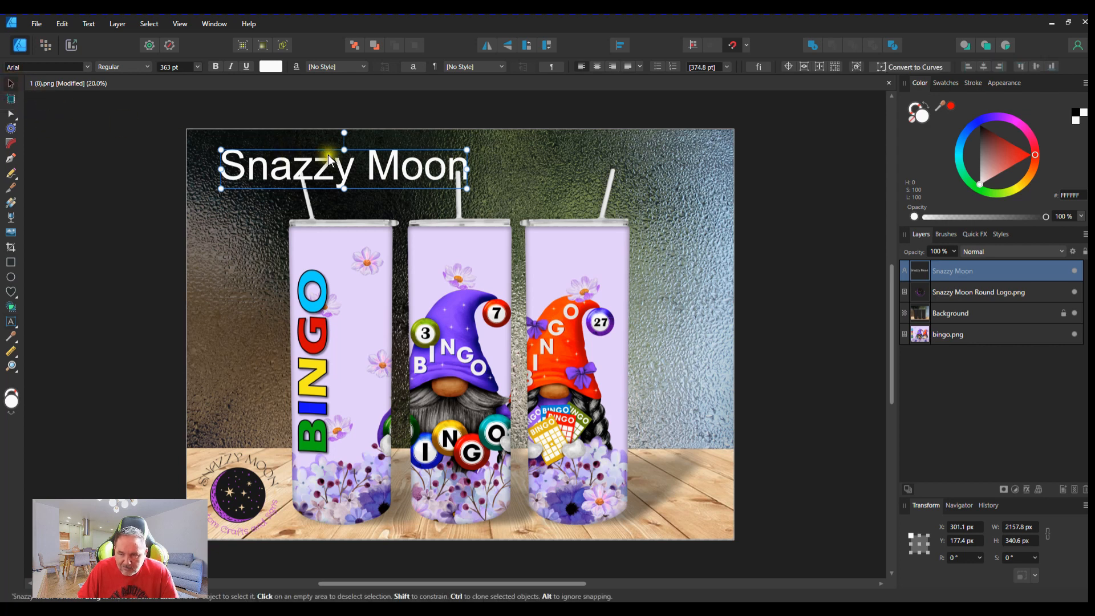
left_click_drag(331, 170, 446, 163)
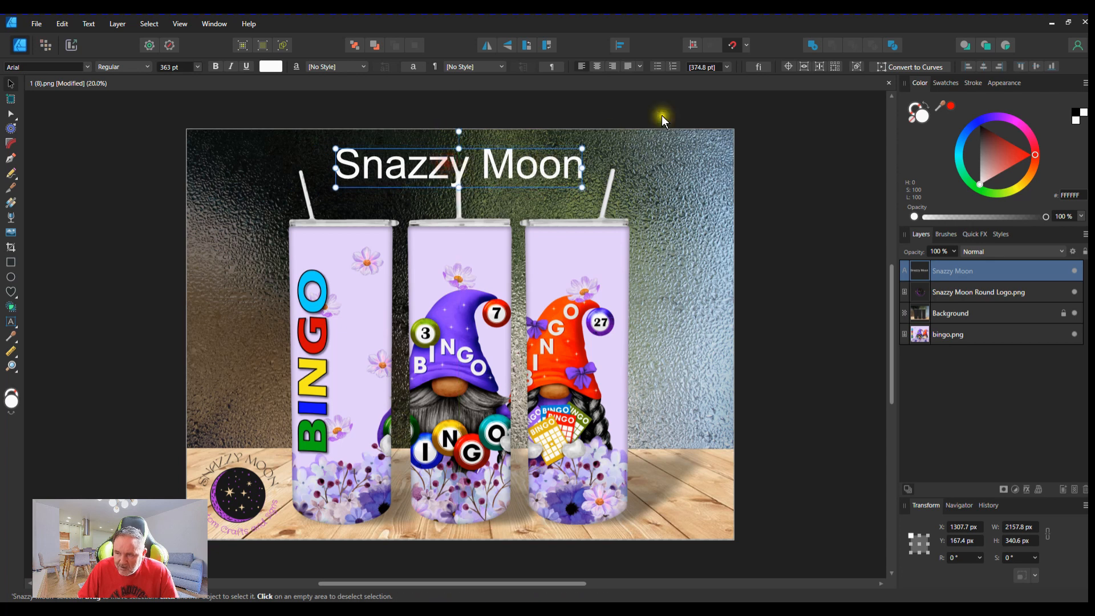
Review the snapping options, keep Immediate layers as the snapping candidates, and clear the selection.
left_click(735, 46)
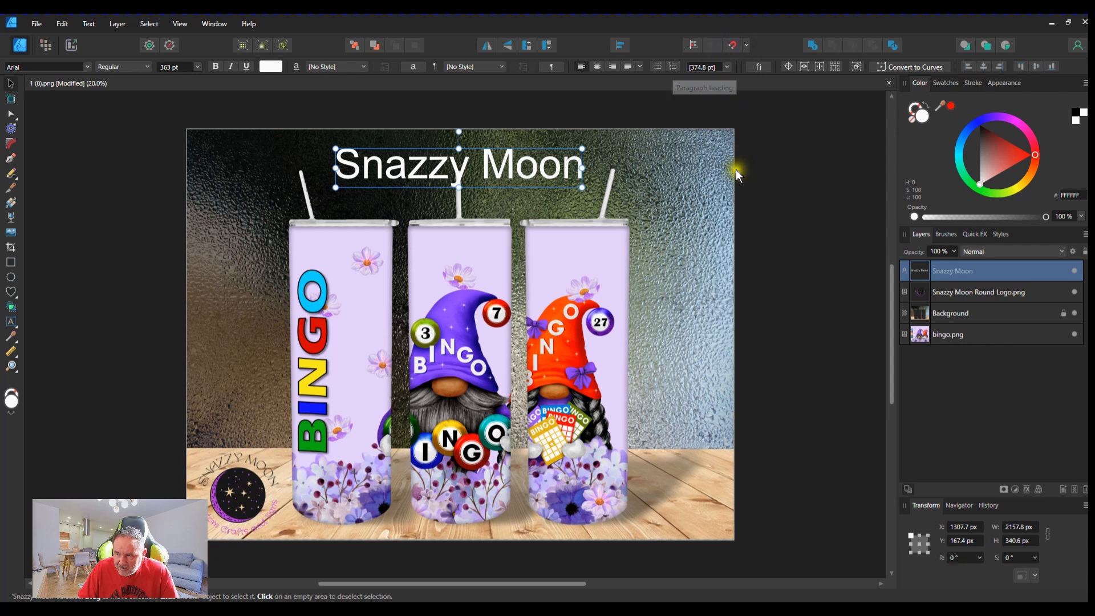
left_click(749, 45)
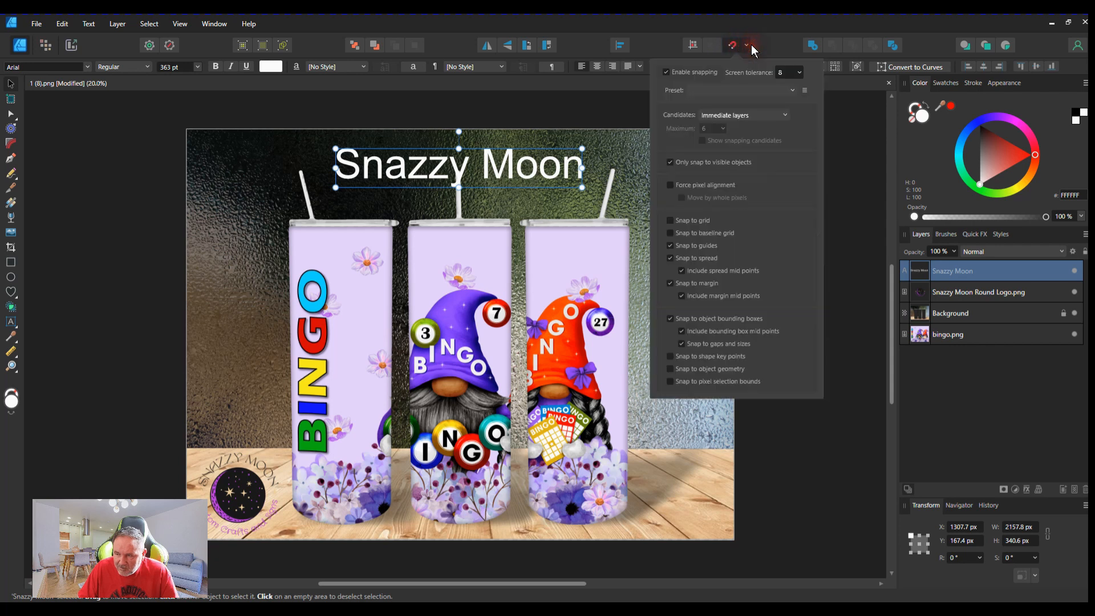
left_click(761, 115)
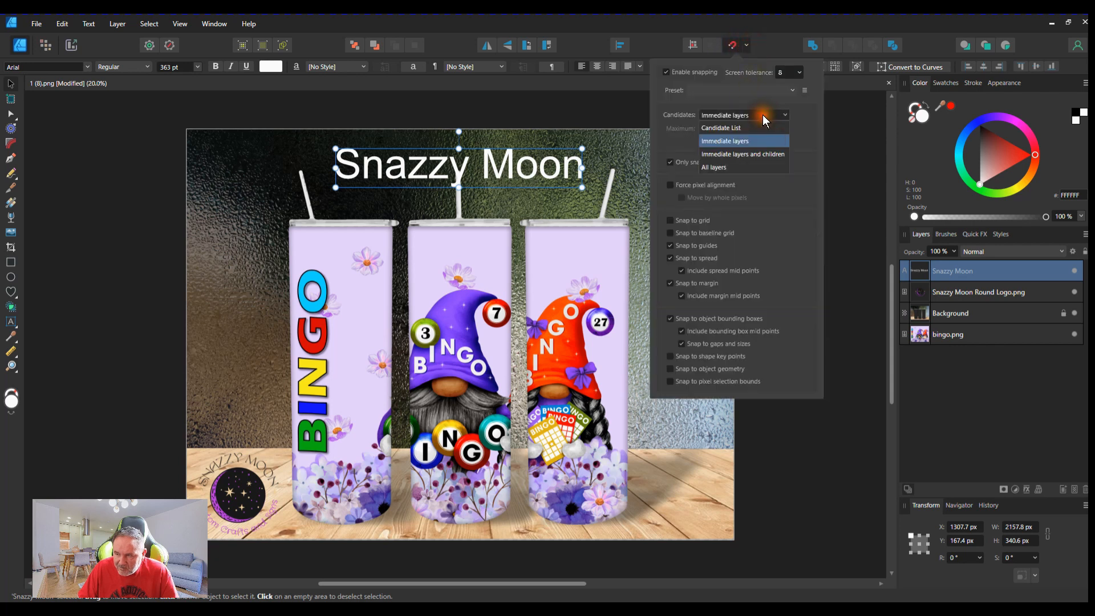
left_click(741, 141)
left_click(630, 107)
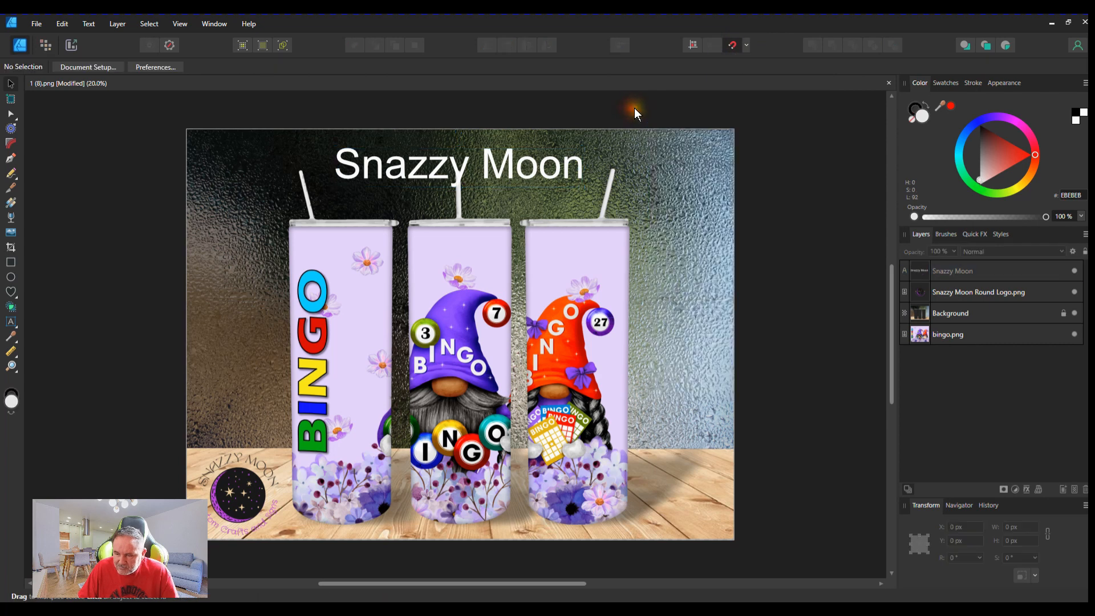
Lower the Snazzy Moon text slightly above the tumblers and nudge the round logo slightly on the table.
mouse_move(504, 167)
left_mouse_down()
mouse_move(447, 170)
mouse_move(508, 161)
mouse_move(514, 172)
left_mouse_up()
mouse_move(231, 495)
left_mouse_down()
mouse_move(349, 423)
mouse_move(450, 319)
mouse_move(463, 274)
mouse_move(459, 308)
mouse_move(234, 473)
mouse_move(234, 501)
left_mouse_up()
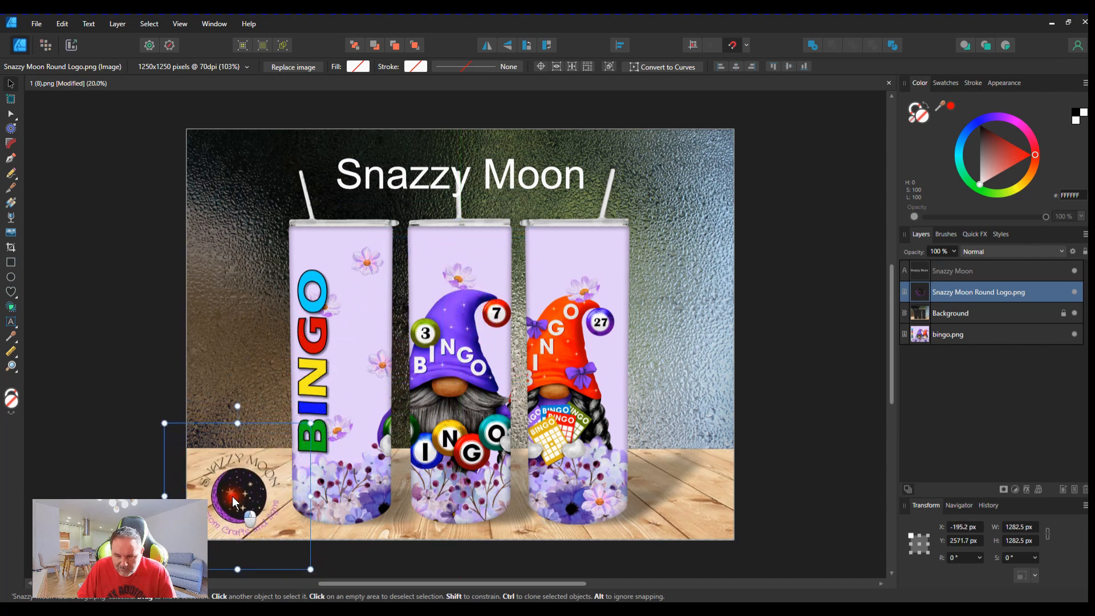
Enlarge the Snazzy Moon text to about 3135 px wide, recentre it above the tumblers, and clear the selection.
left_click(495, 181)
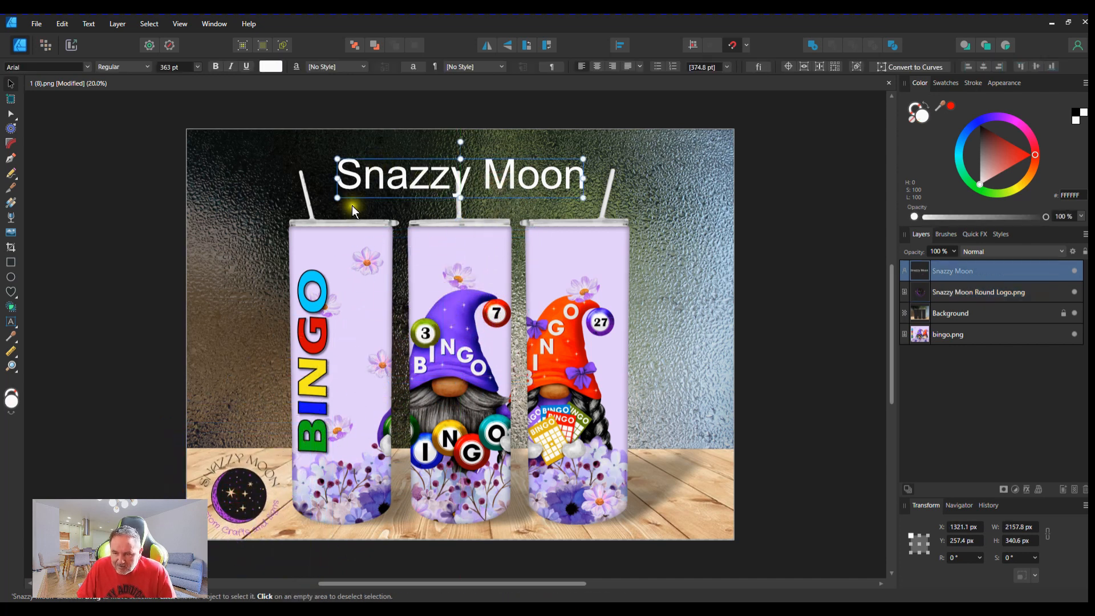
left_click_drag(337, 199, 211, 264)
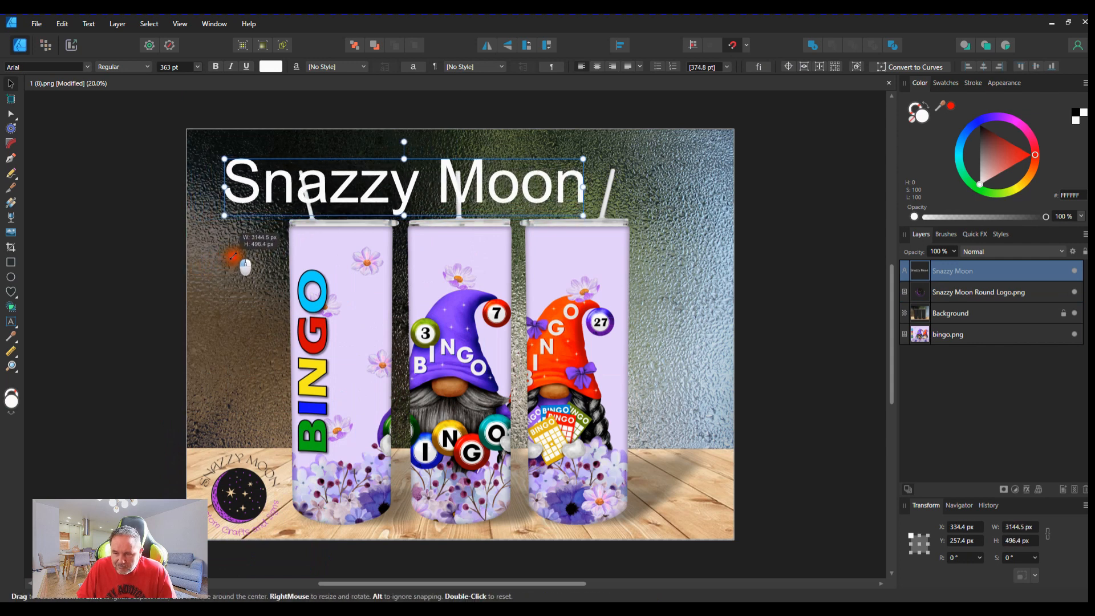
left_click_drag(404, 184, 453, 170)
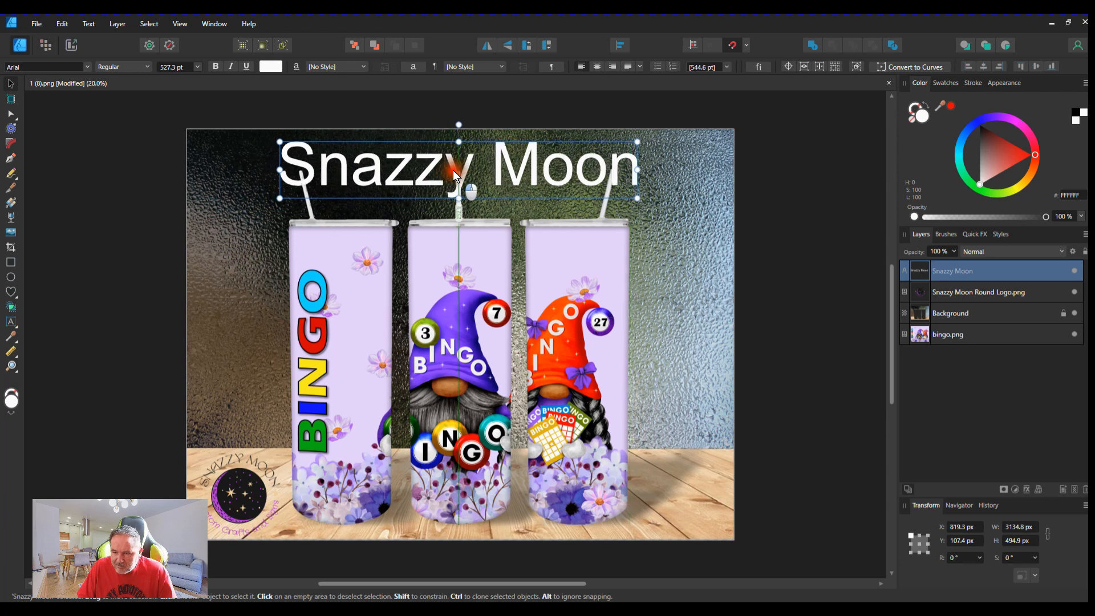
left_click(695, 230)
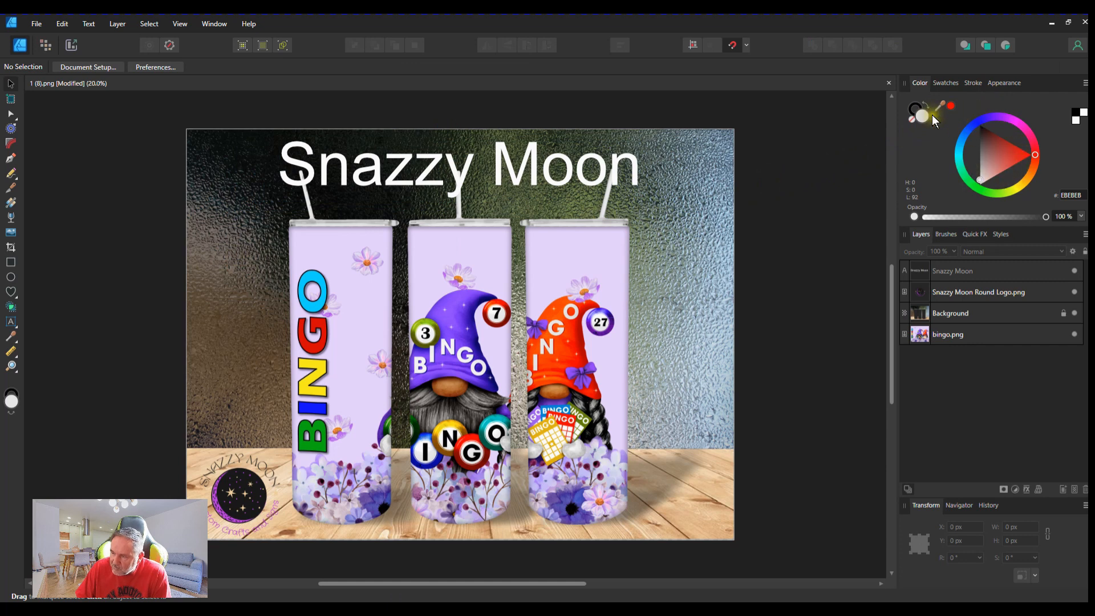
Examine the Sliders and Boxes modes of the colour controls, and return to the Wheel mode.
left_click(1088, 81)
left_click(1088, 82)
left_click(1088, 82)
left_click(994, 108)
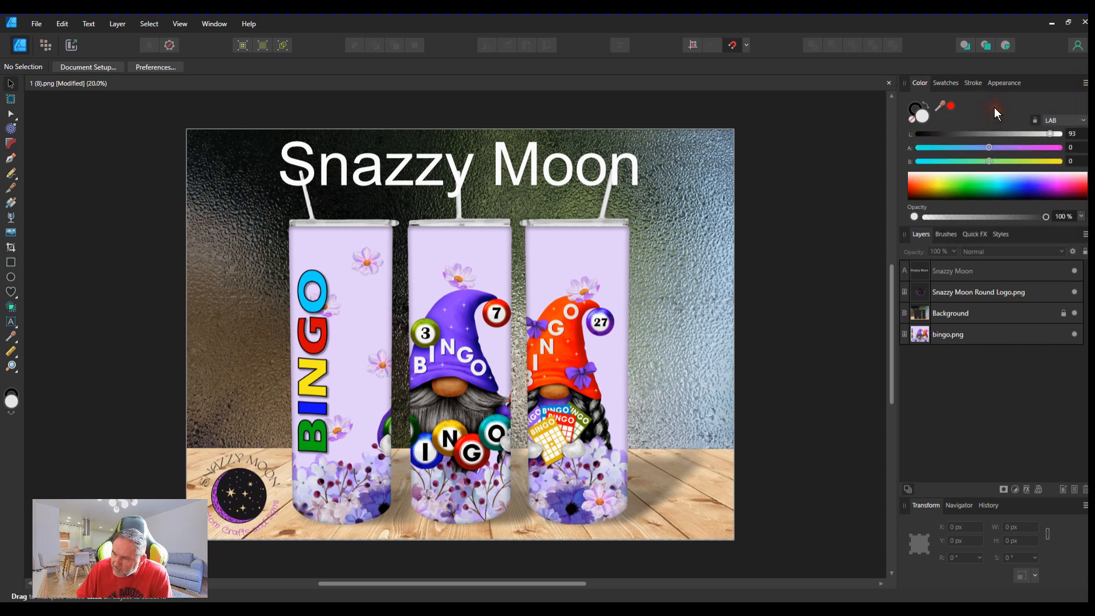
left_click(1088, 84)
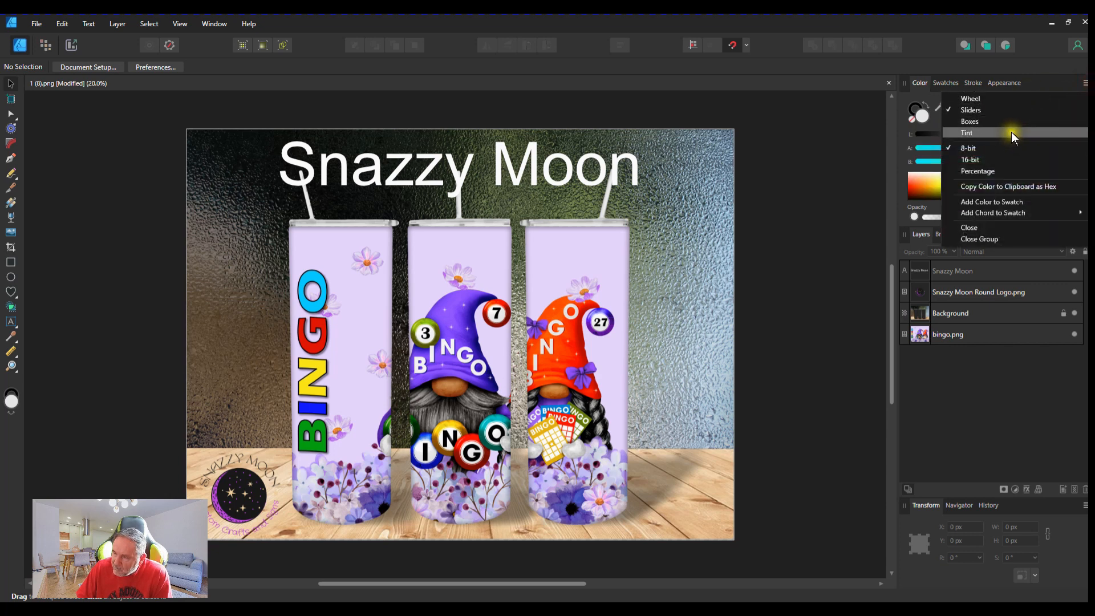
left_click(1014, 122)
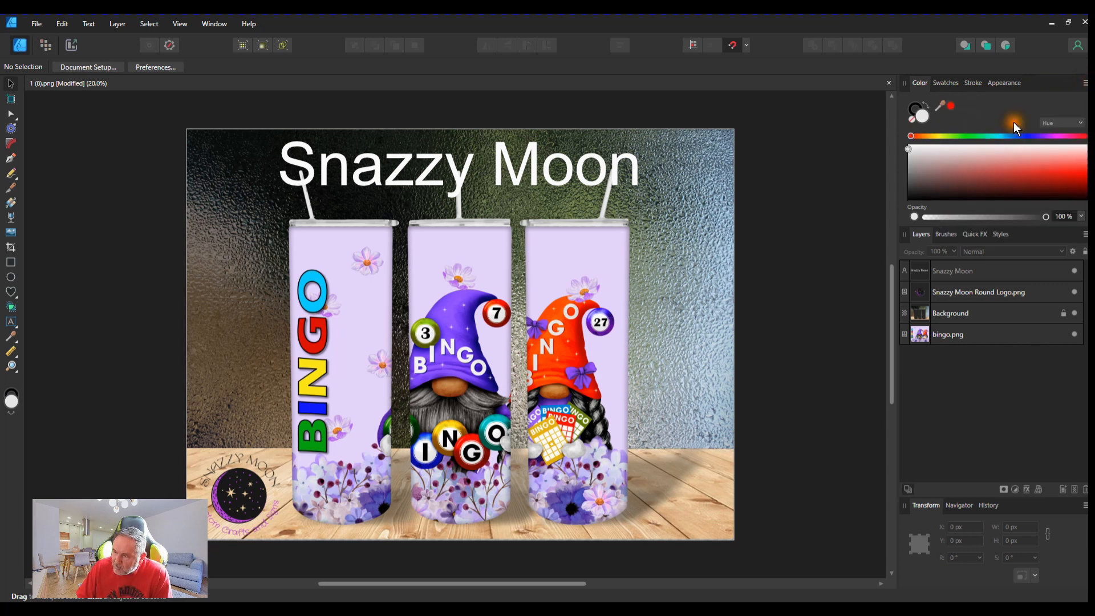
left_click(1088, 84)
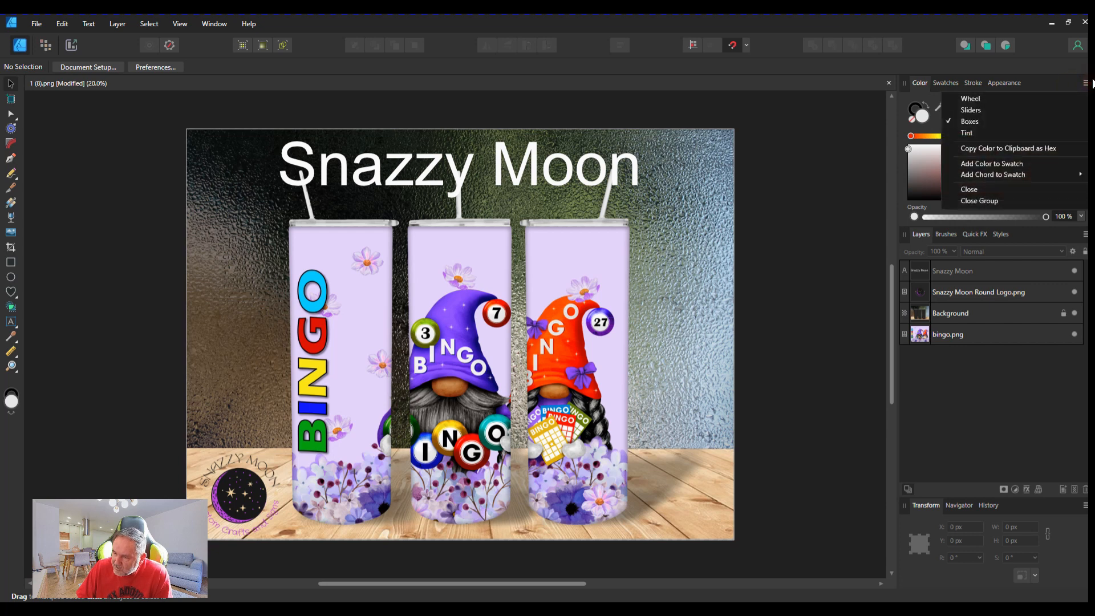
left_click(1034, 95)
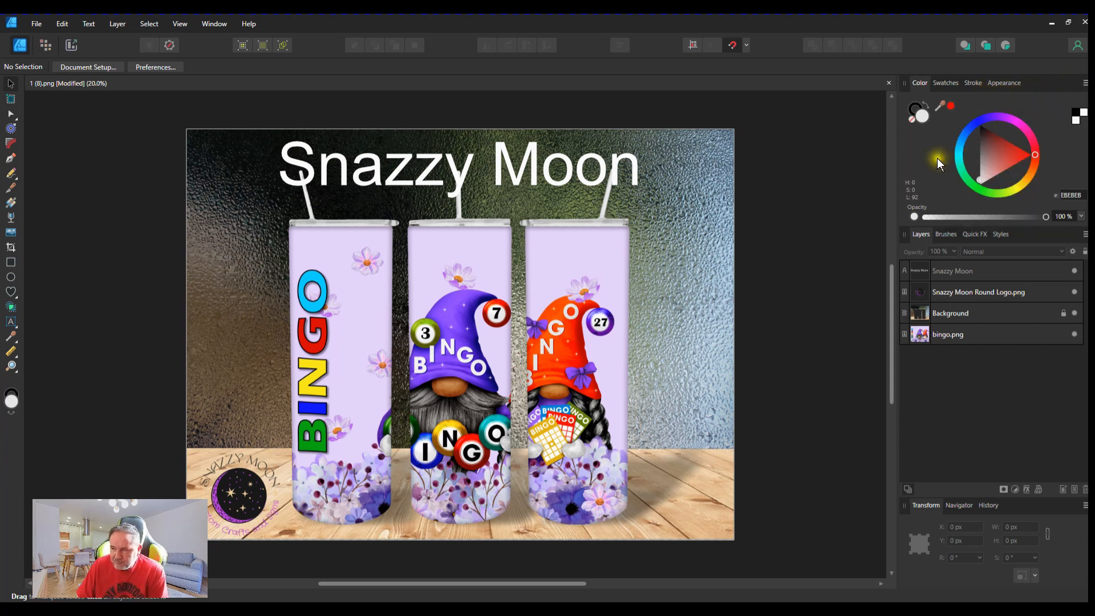
Change the Snazzy Moon text's fill to blue (00BFFF), and with nothing selected set the default fill to purple (6900FF).
left_click(921, 101)
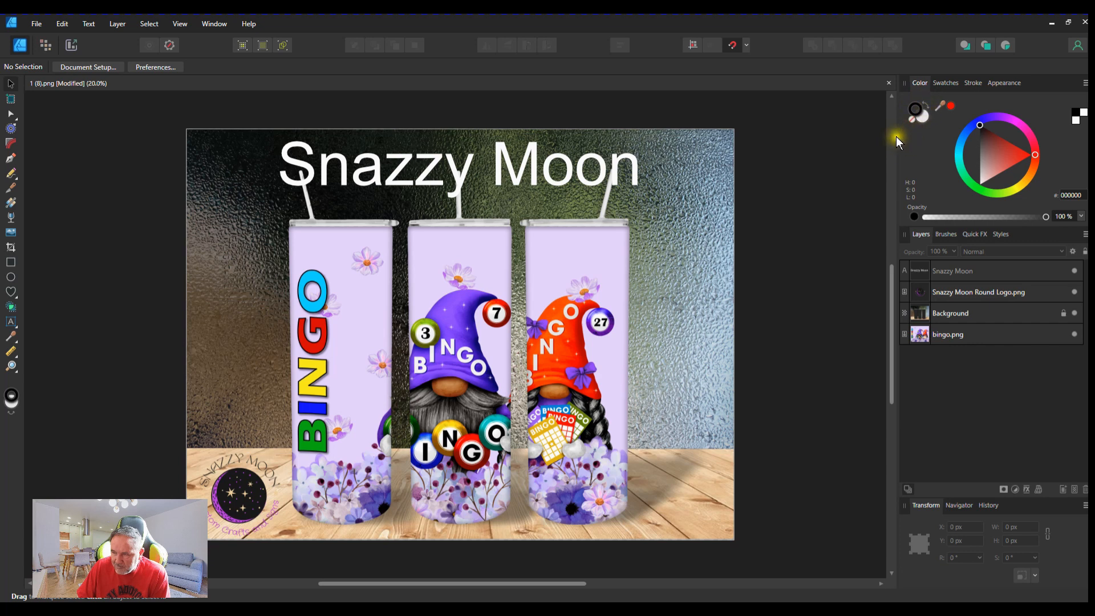
left_click(584, 171)
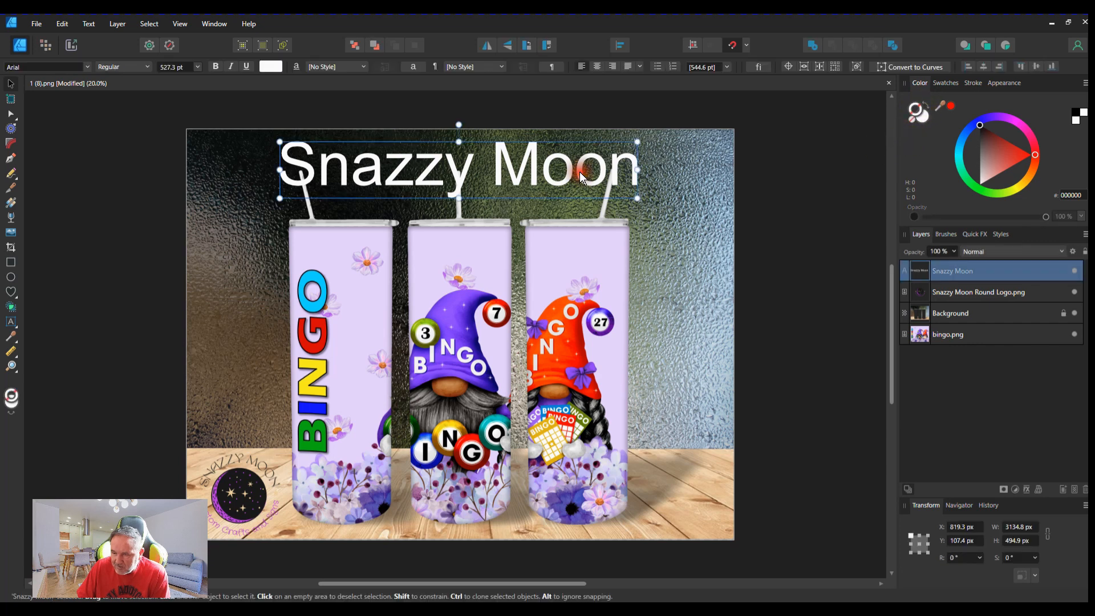
left_click(928, 115)
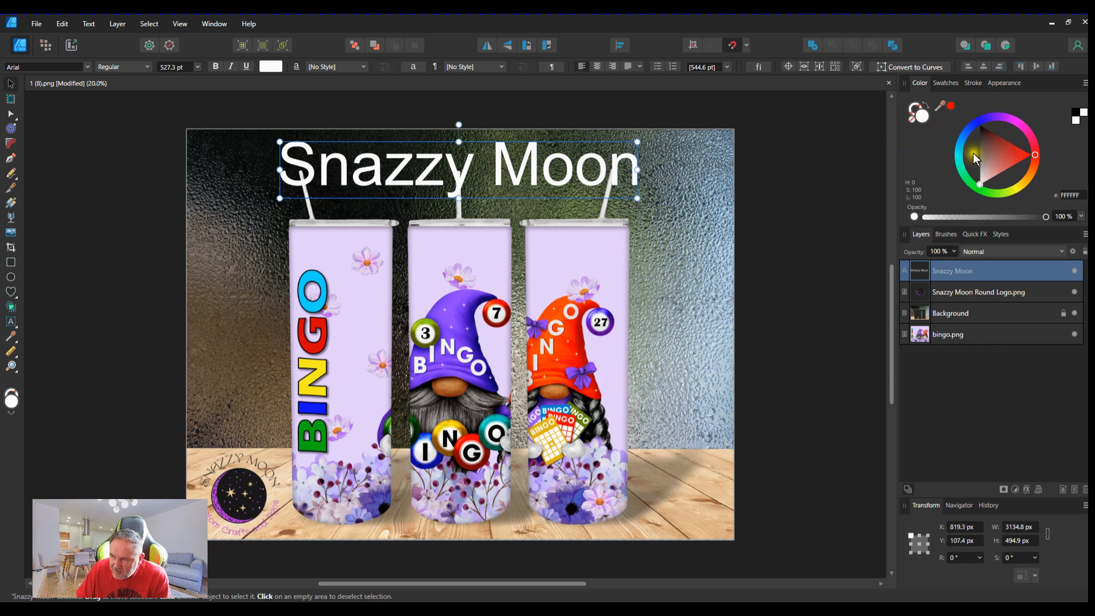
left_click_drag(978, 129, 963, 144)
left_click(816, 180)
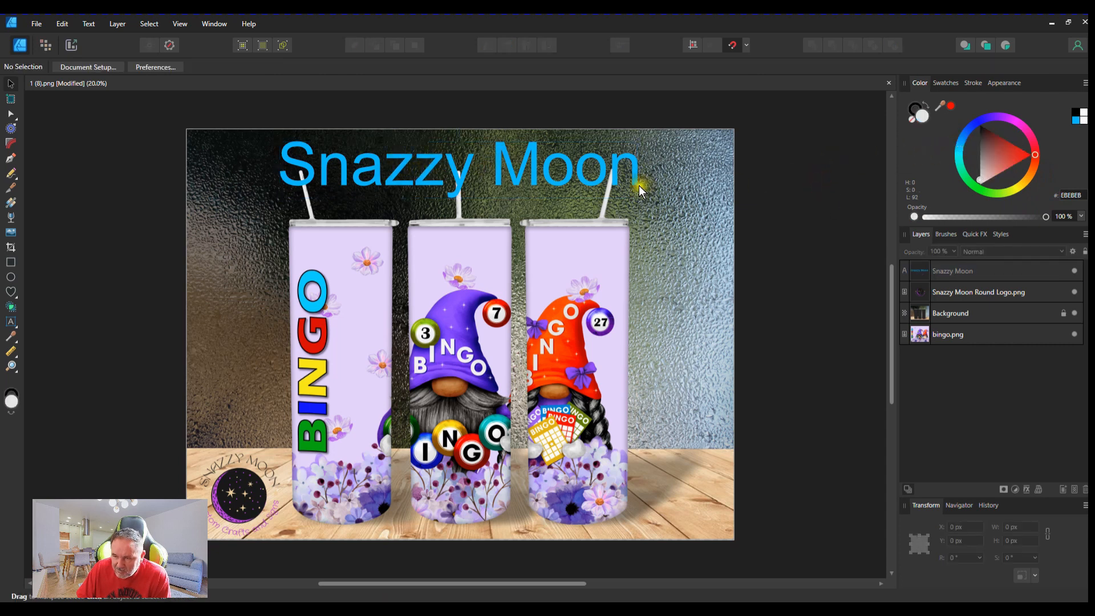
left_click_drag(959, 165, 994, 134)
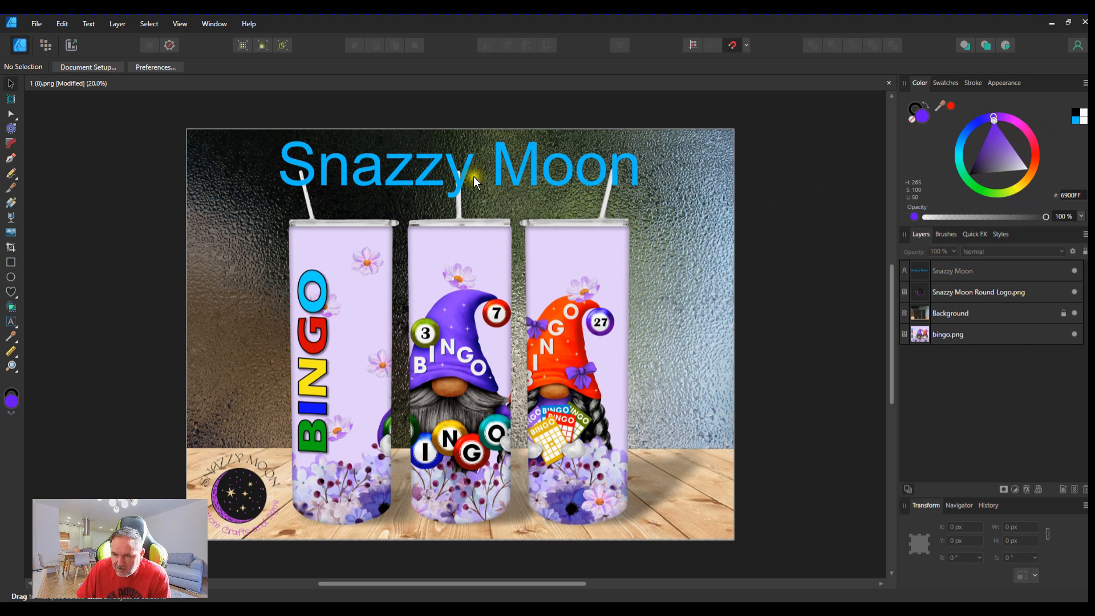
Try magenta (D400FF) and a softer purple as the Snazzy Moon text's fill, and return the fill to white (FFFFFF).
left_click(427, 169)
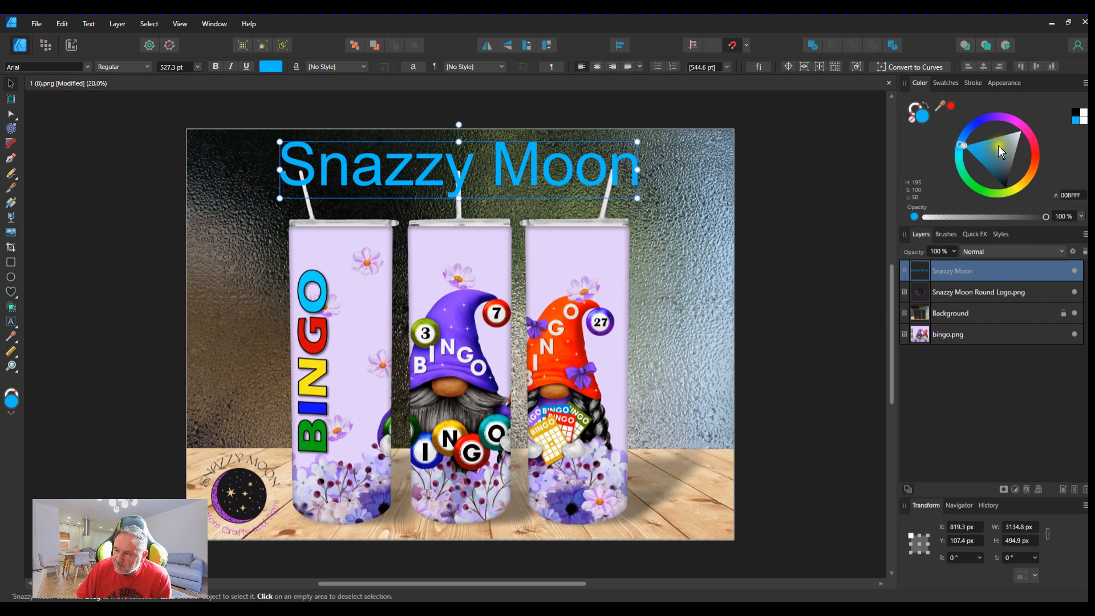
left_click(1015, 116)
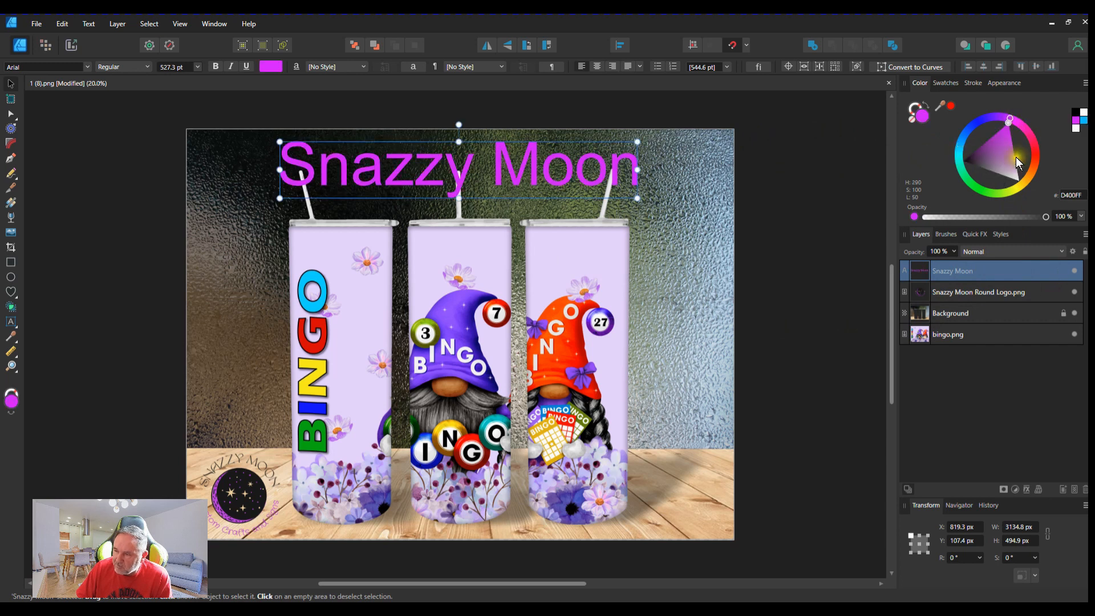
mouse_move(1009, 143)
left_mouse_down()
mouse_move(994, 152)
mouse_move(1011, 136)
mouse_move(1000, 161)
mouse_move(1011, 135)
mouse_move(1002, 148)
left_mouse_up()
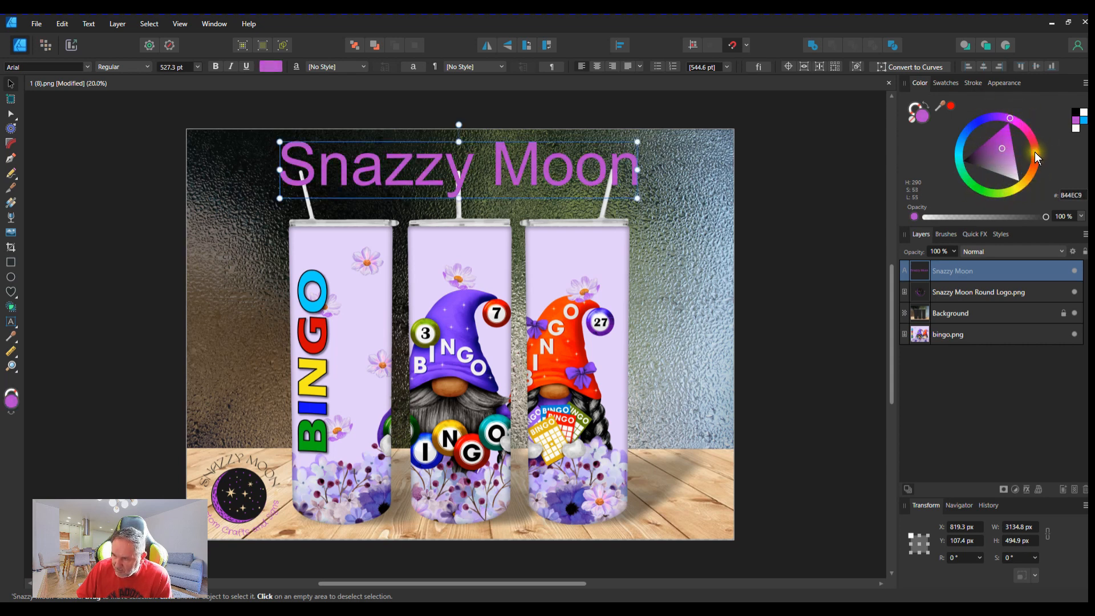
left_click_drag(1004, 145, 1026, 181)
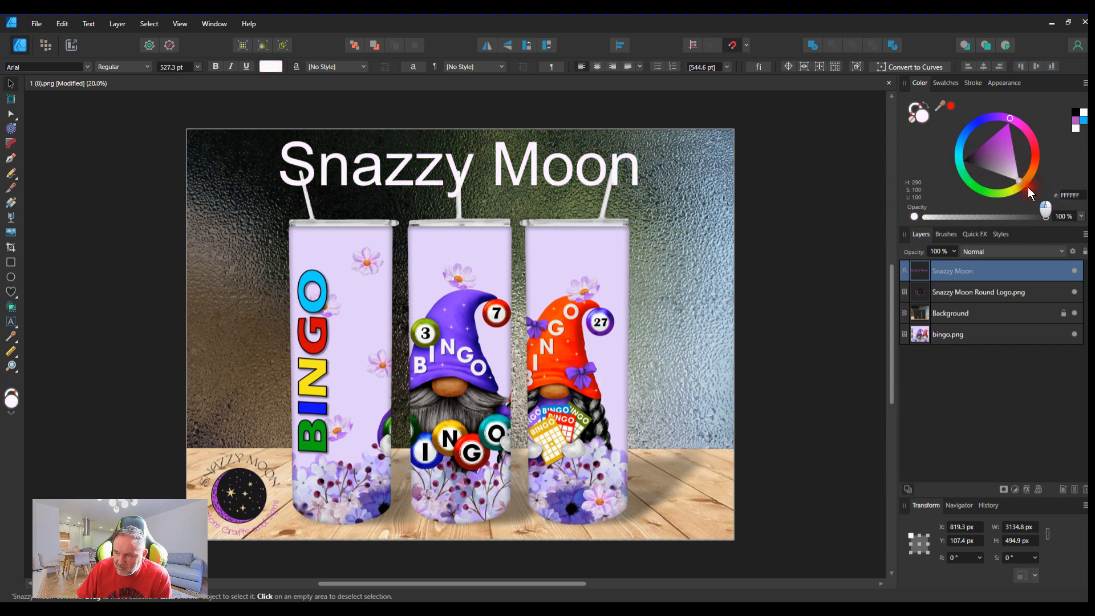
left_click_drag(1027, 187, 1025, 187)
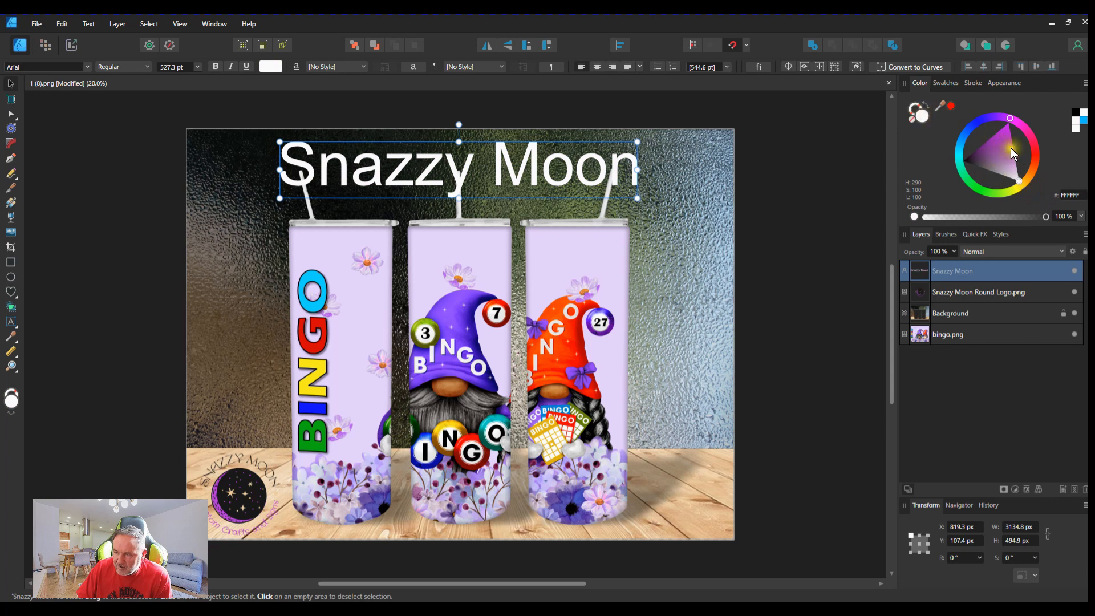
Recolour the Snazzy Moon text's fill to bright green (00FF21) and clear the selection.
left_click_drag(1022, 120, 981, 183)
left_click(993, 160)
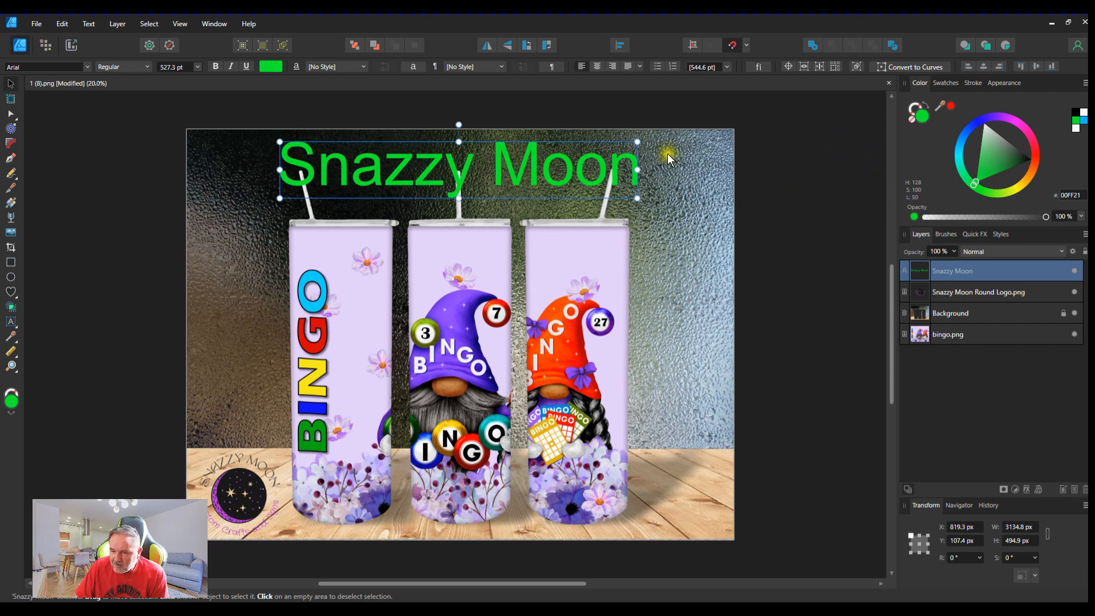
left_click(815, 178)
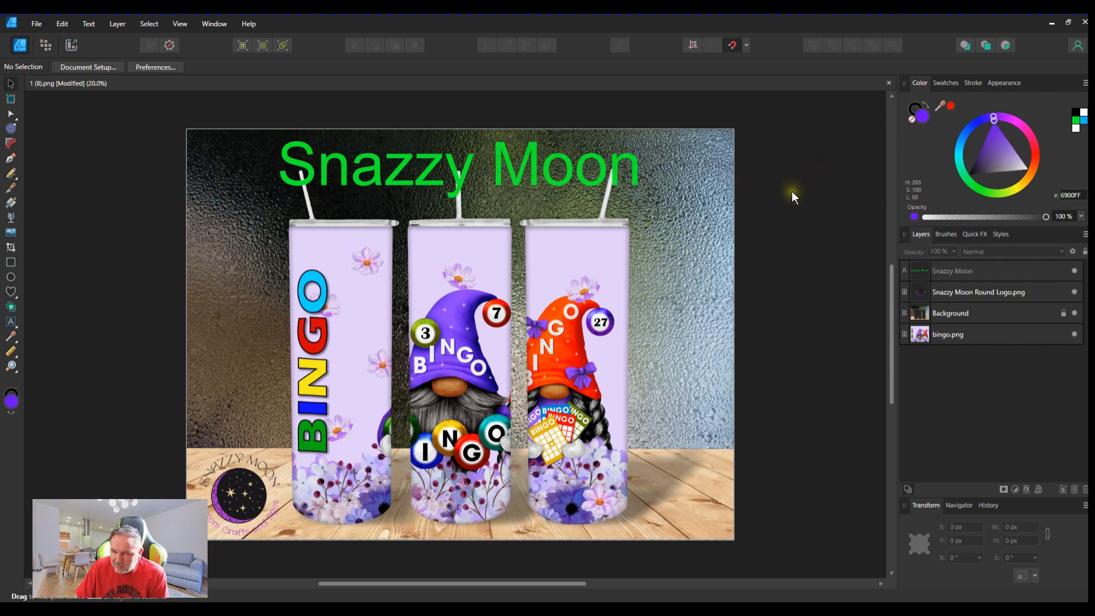
Give the Snazzy Moon text a black (000000) outline with a stroke width of 21.3 pt.
left_click(592, 161)
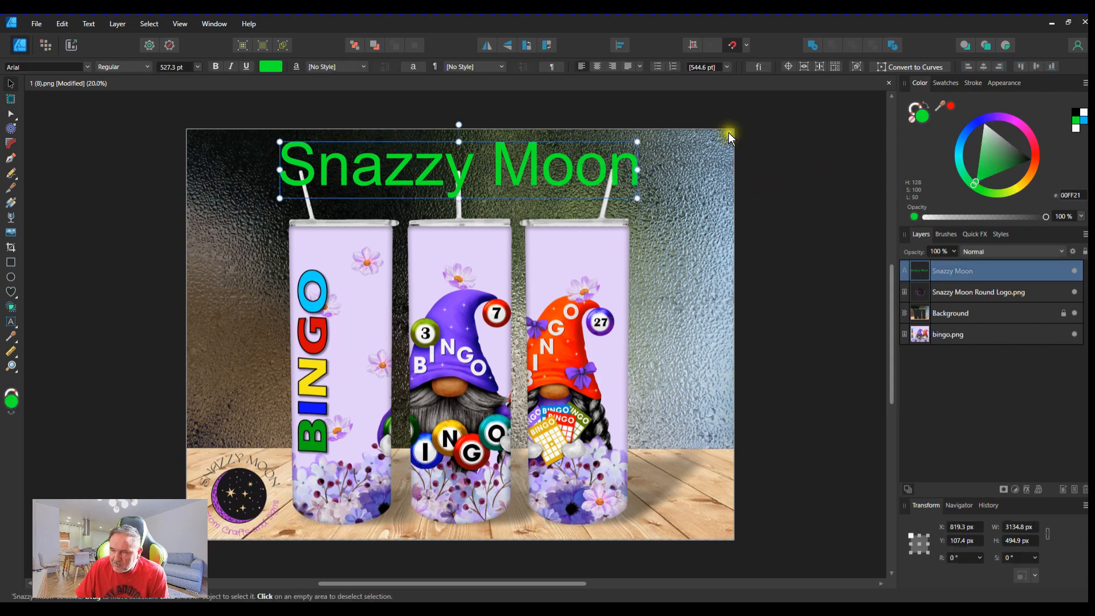
left_click(919, 106)
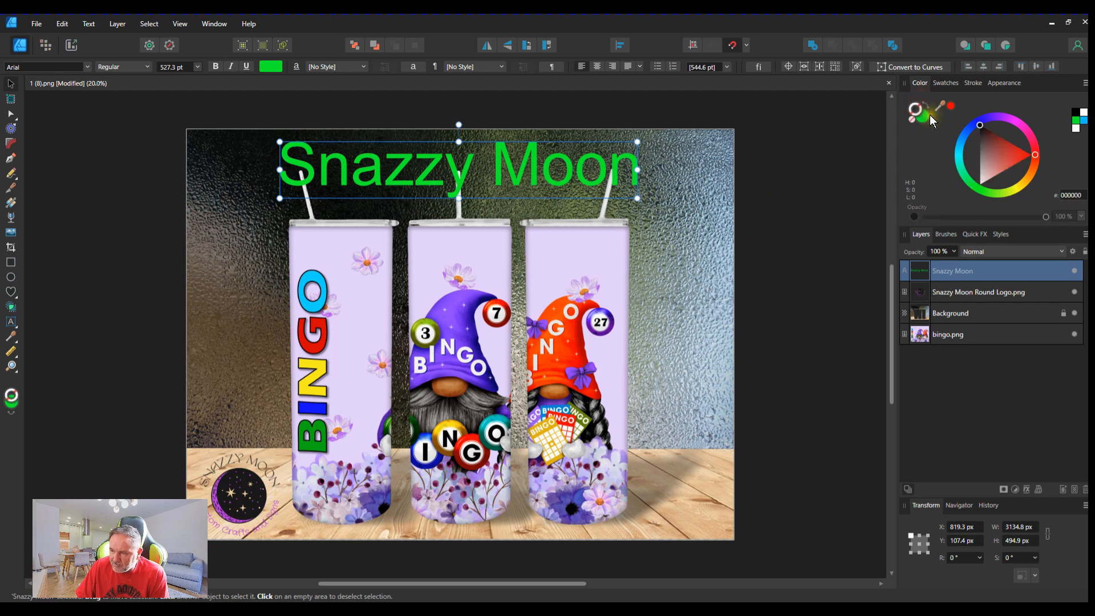
left_click(930, 115)
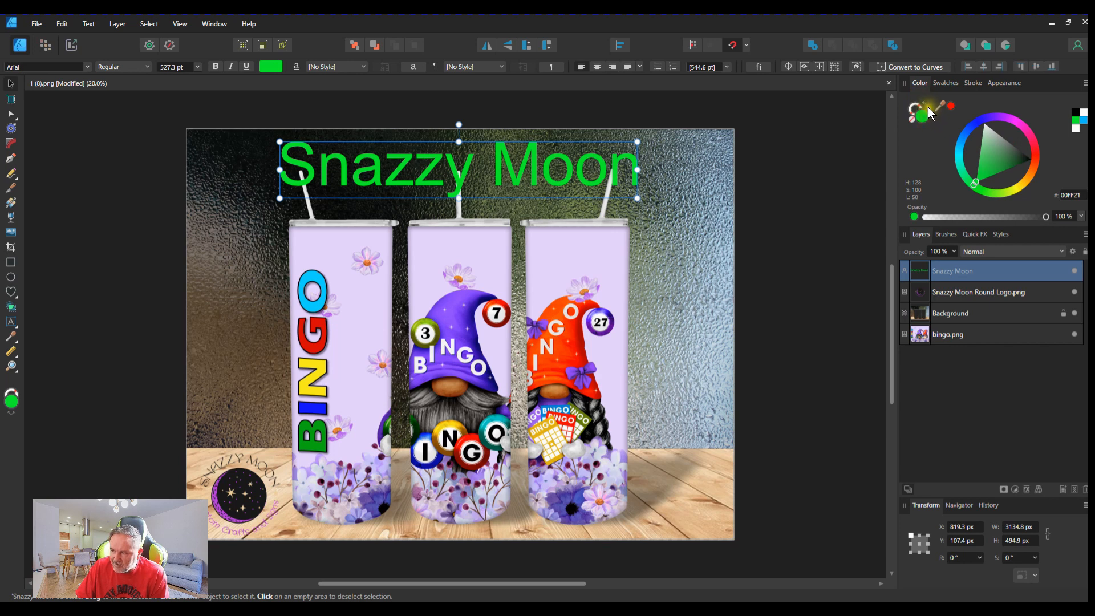
left_click(919, 112)
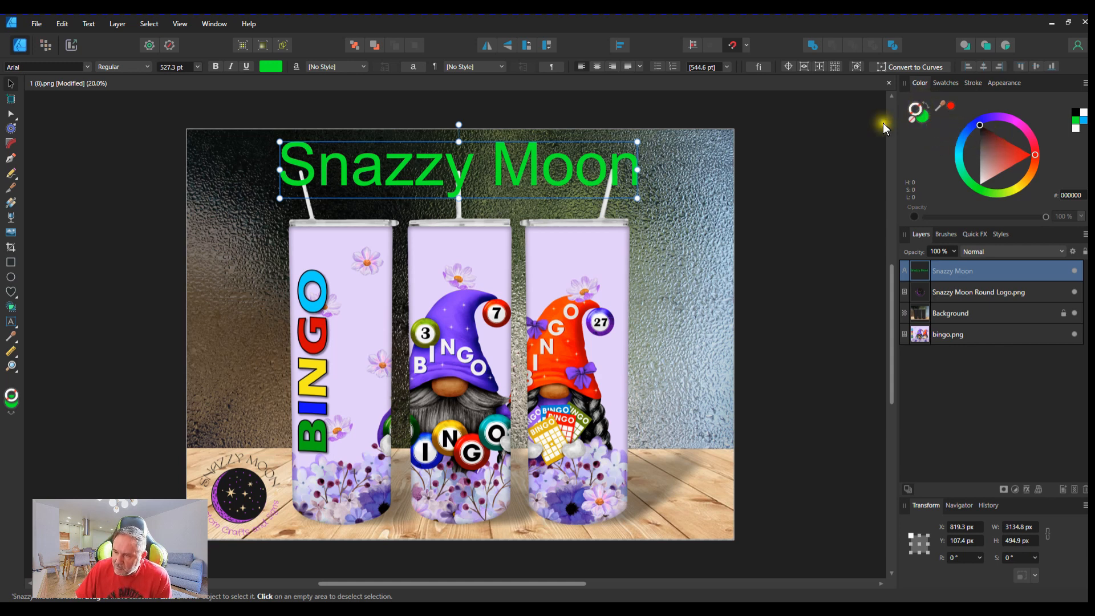
left_click(986, 133)
left_click_drag(991, 132, 981, 118)
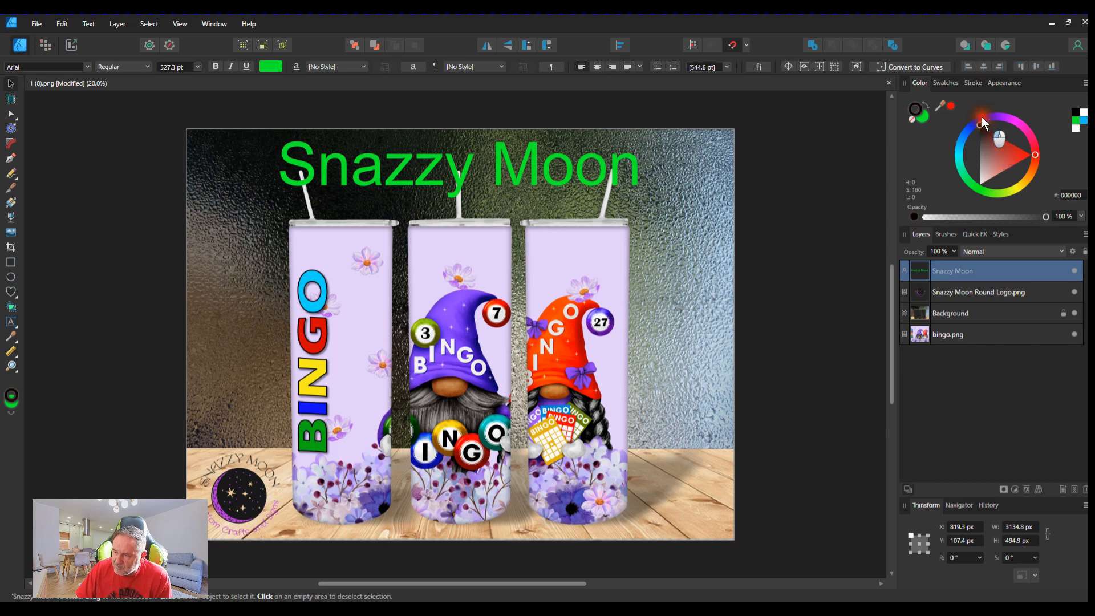
left_click(979, 81)
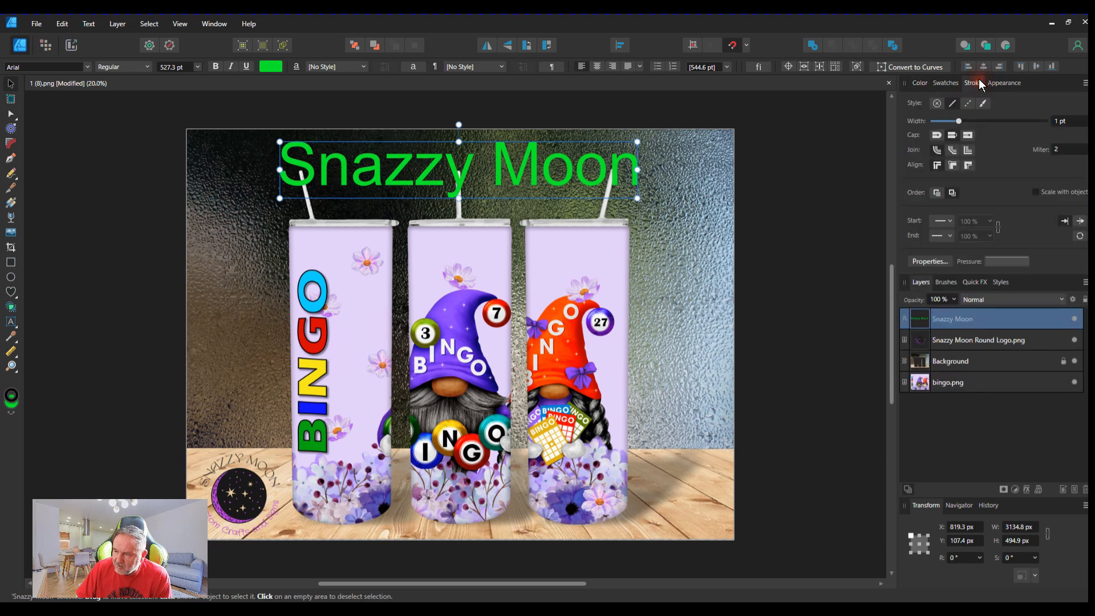
mouse_move(965, 121)
left_mouse_down()
mouse_move(927, 118)
mouse_move(1010, 123)
mouse_move(985, 125)
mouse_move(1000, 124)
left_mouse_up()
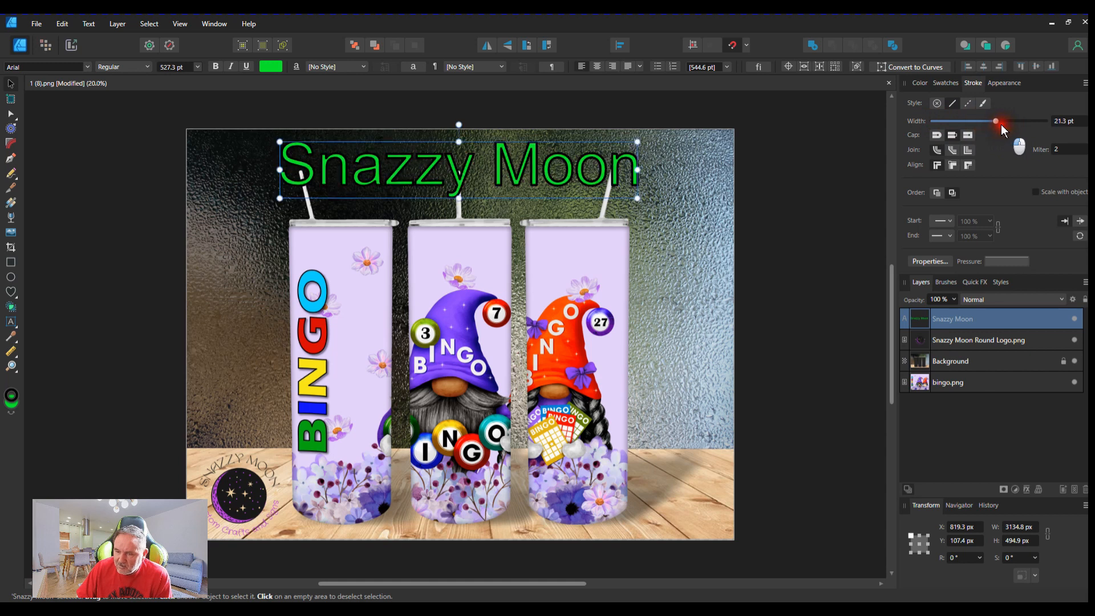
Change the Snazzy Moon text's outline colour to white (FFFFFF).
left_click(924, 83)
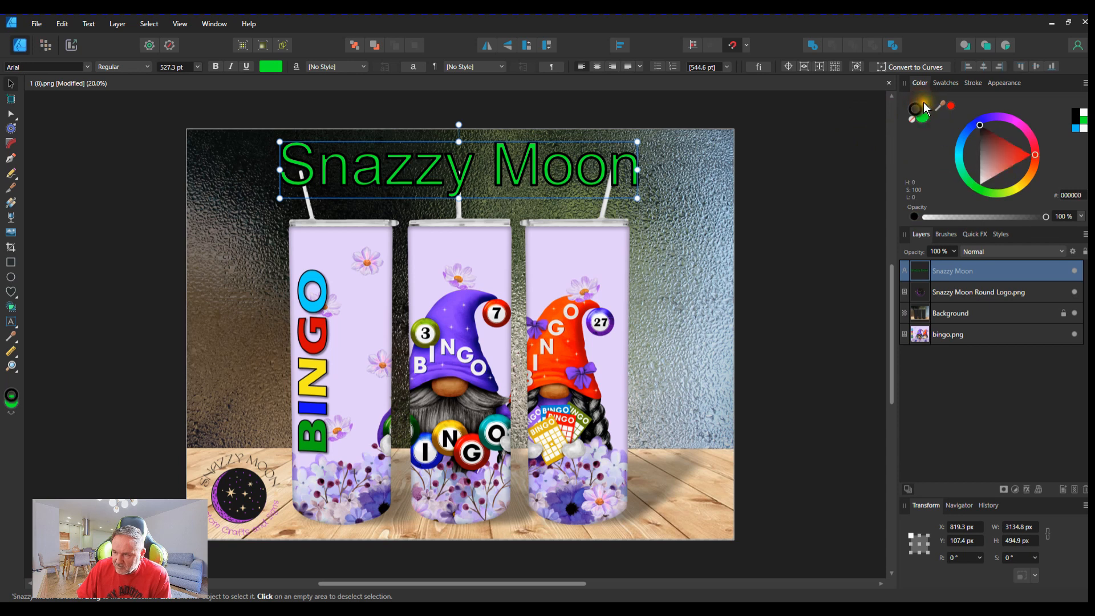
left_click(923, 119)
left_click_drag(1001, 143, 979, 188)
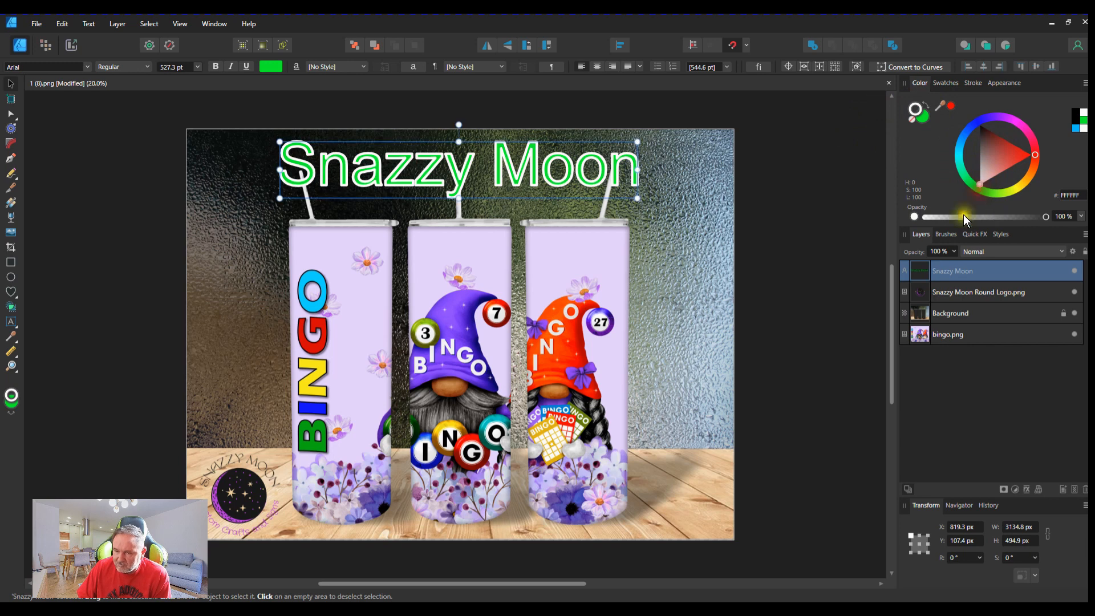
Set the Snazzy Moon text's fill to red (FF0000), check it unselected, and leave the text selected.
left_click(924, 117)
left_click_drag(1028, 122, 1042, 153)
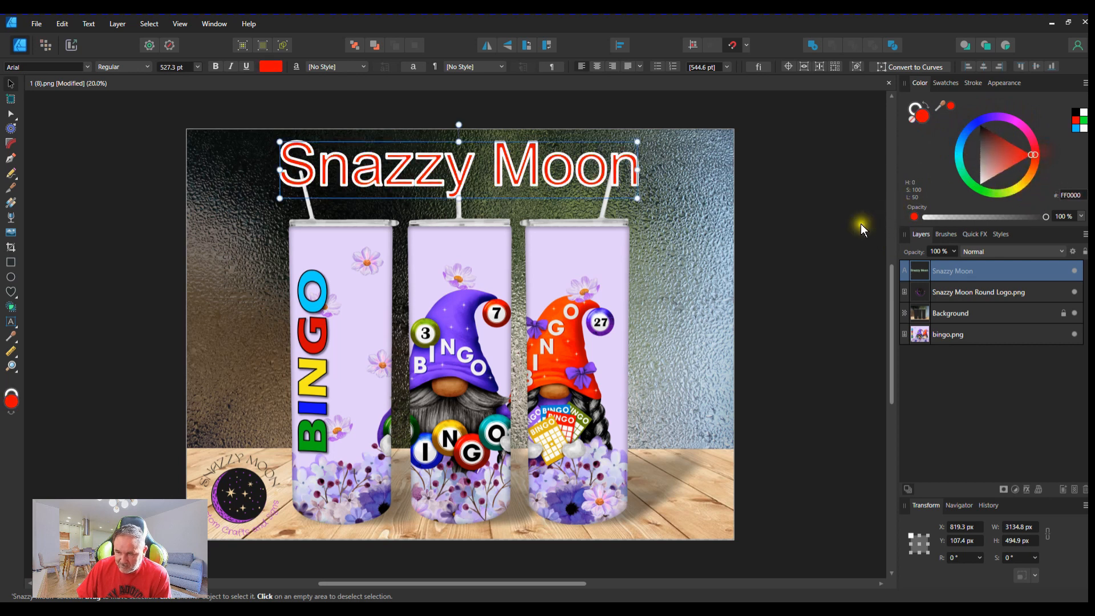
left_click(842, 228)
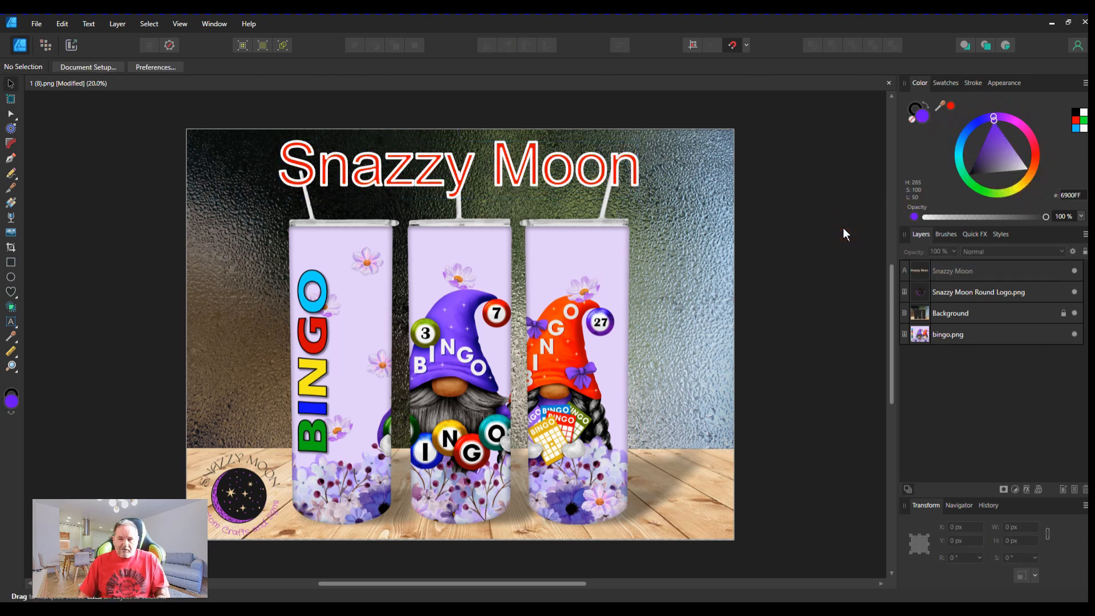
left_click(427, 170)
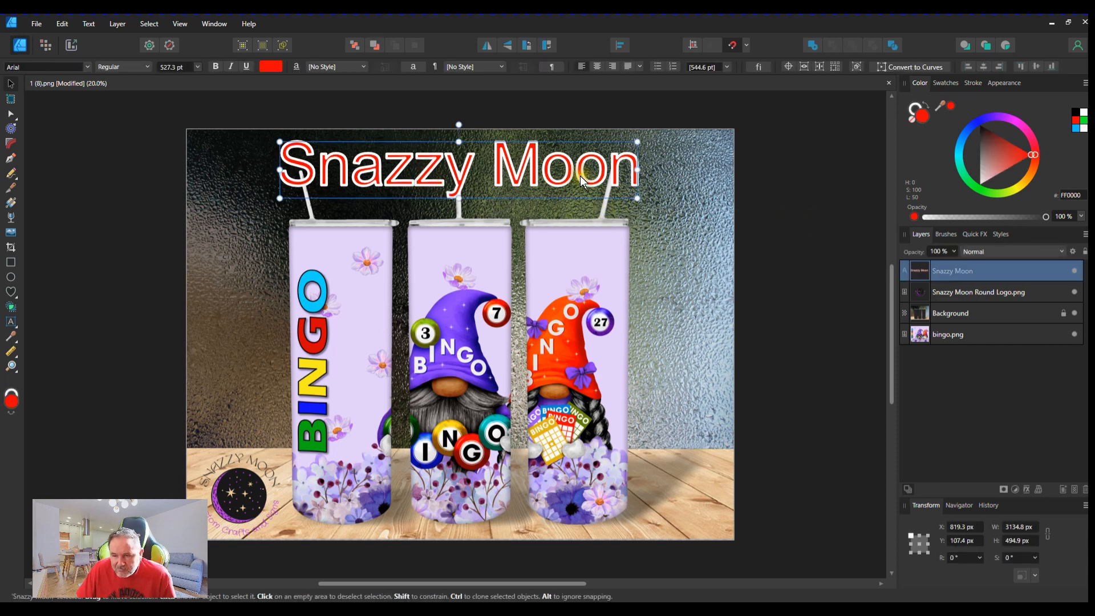
left_click(141, 170)
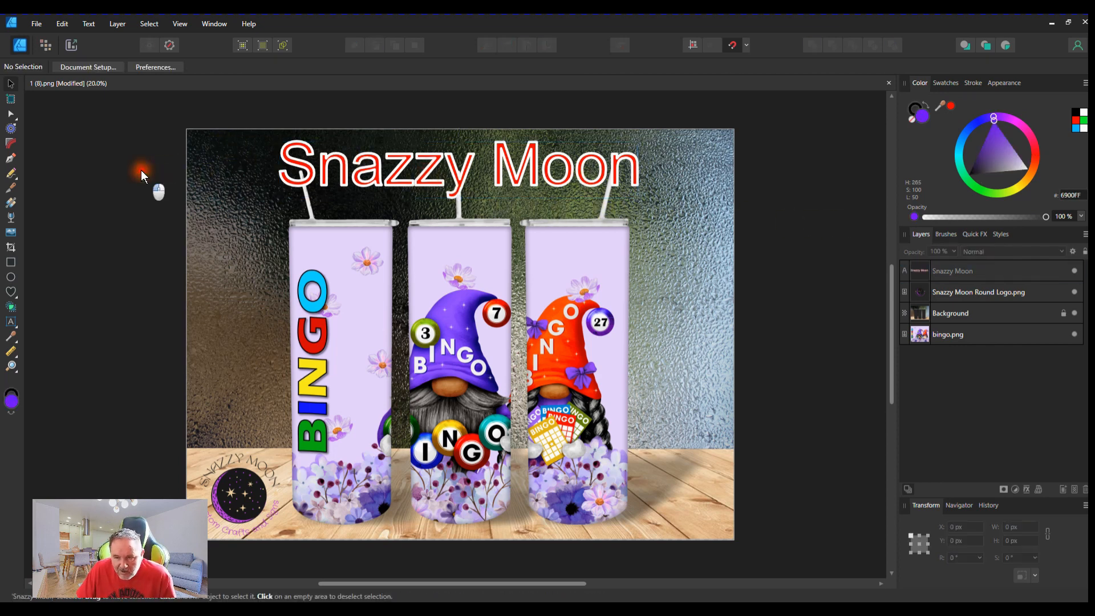
left_click(391, 171)
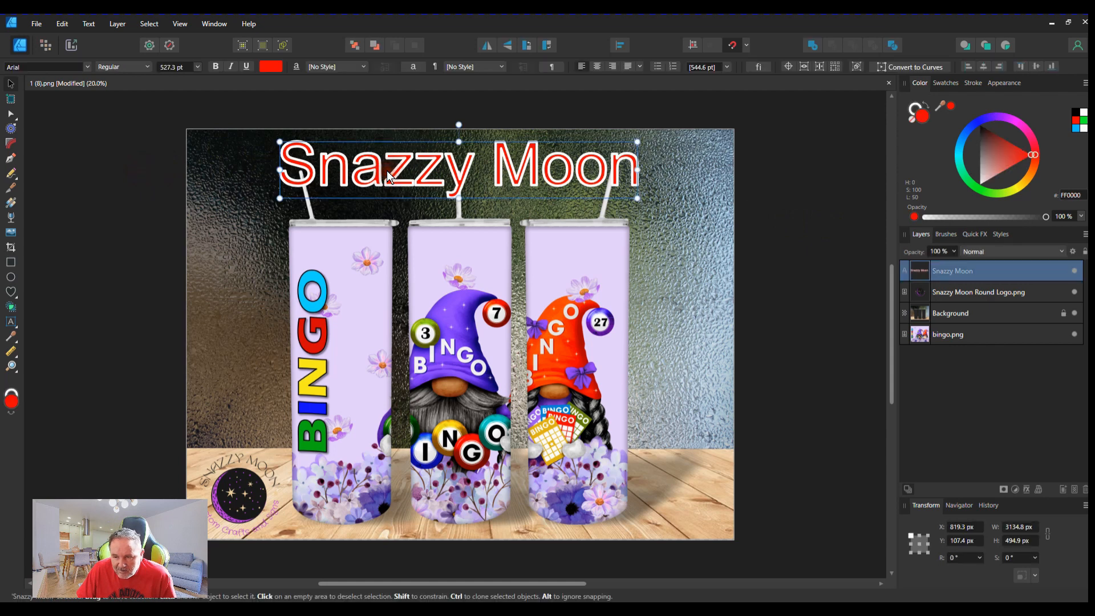
Preview fonts on the Snazzy Moon text and change its font family to Cooper Black.
left_click(87, 66)
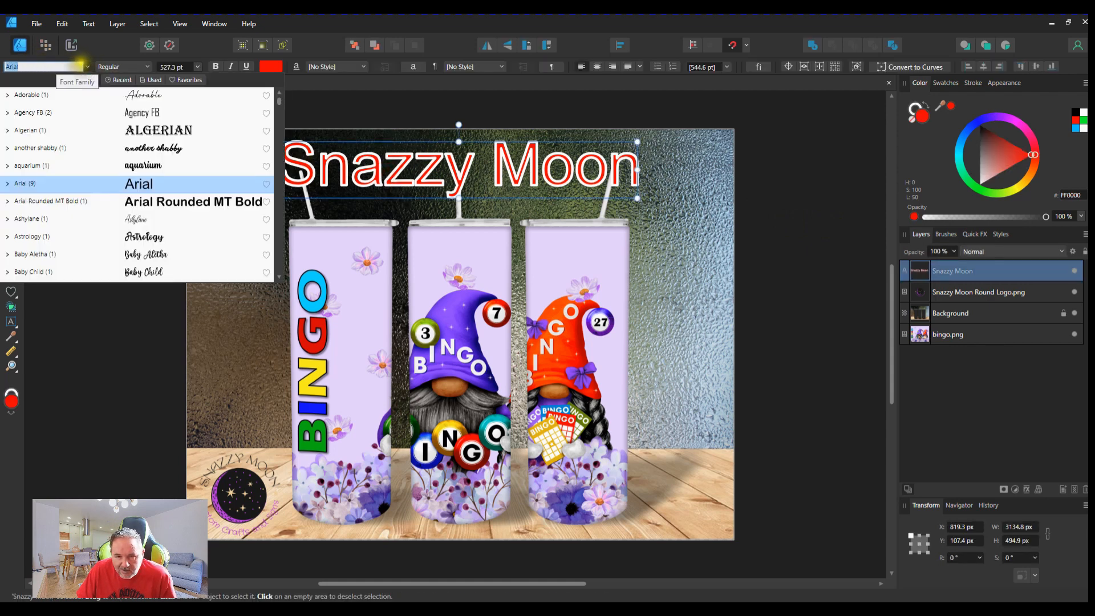
left_click(87, 65)
left_click(86, 65)
scroll(88, 111, "down", 5)
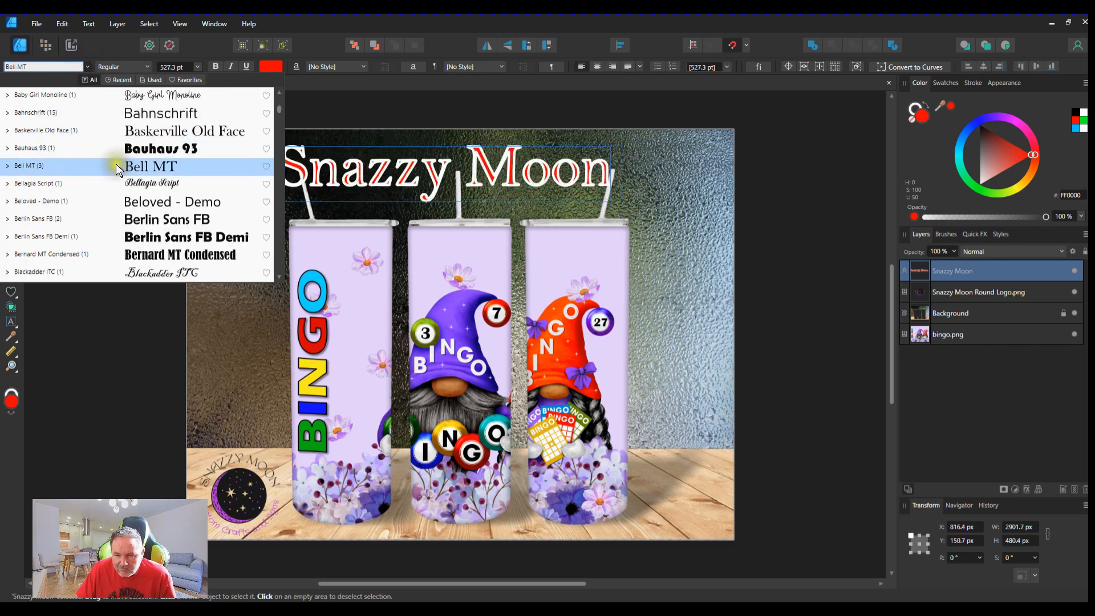
left_click(388, 580)
left_click_drag(401, 577, 314, 569)
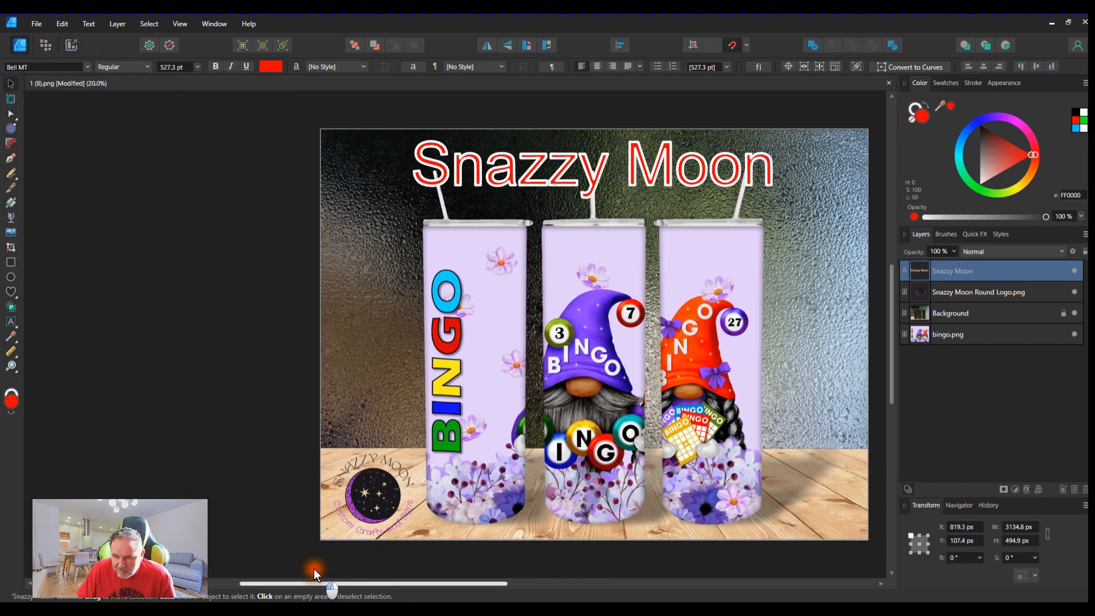
left_click(86, 67)
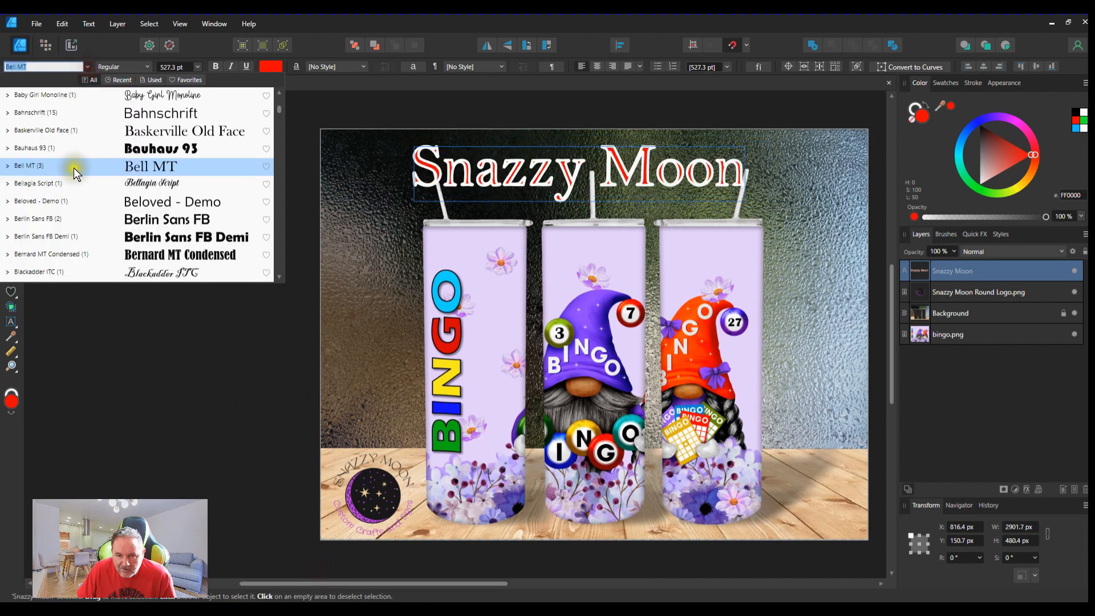
scroll(73, 208, "down", 8)
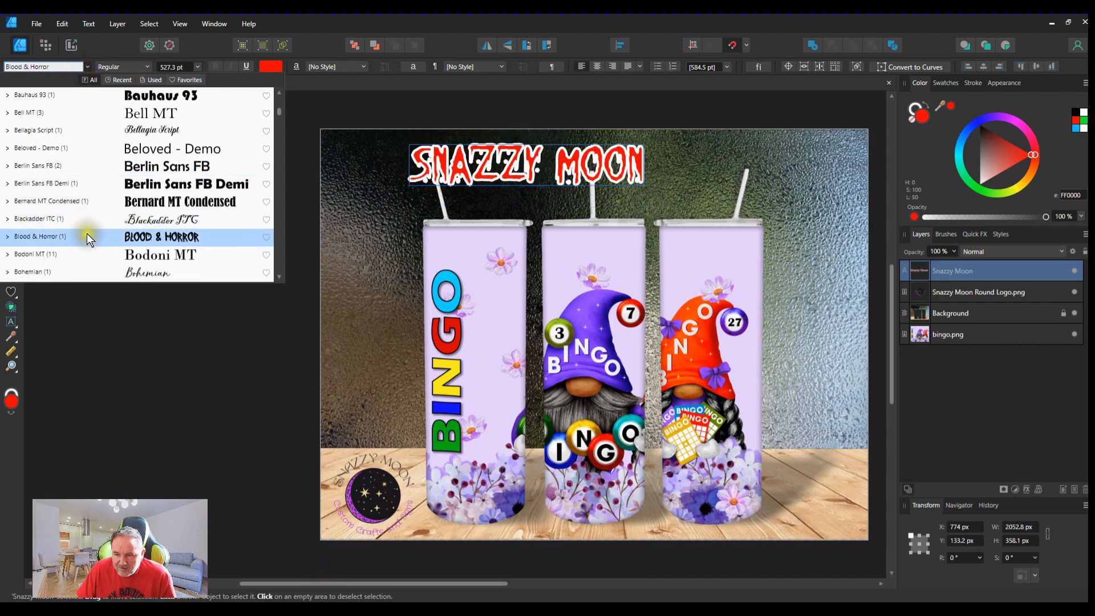
scroll(100, 195, "down", 2)
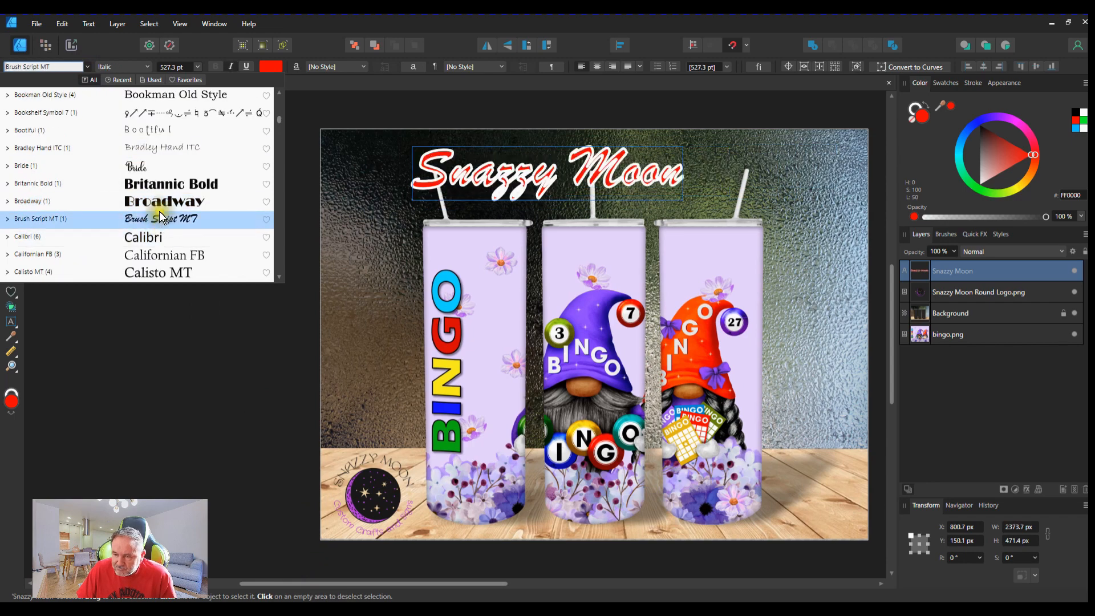
scroll(159, 219, "down", 3)
scroll(165, 197, "down", 4)
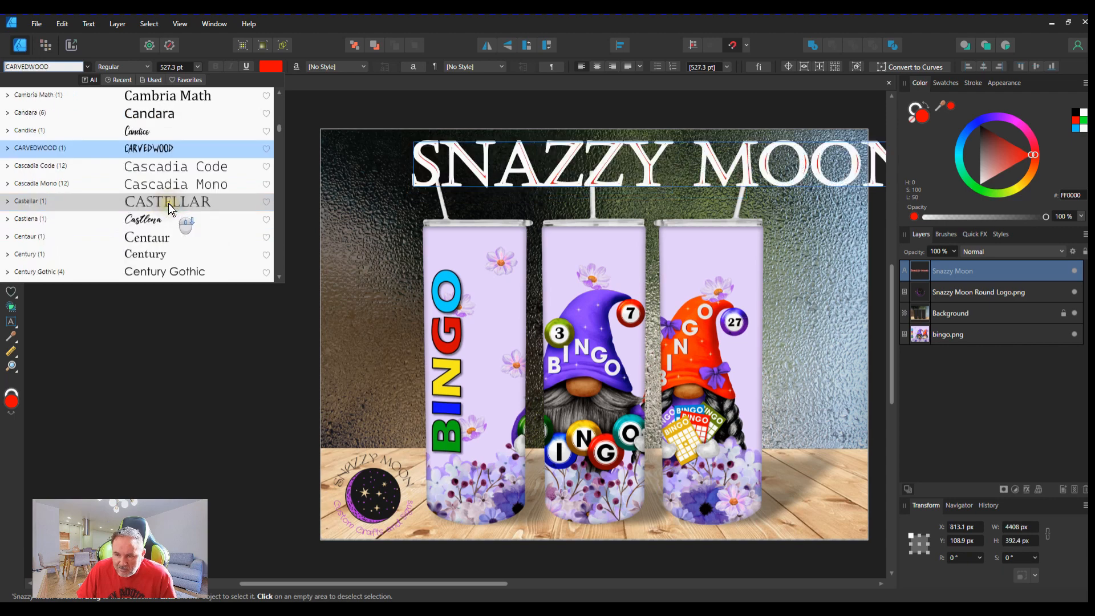
scroll(168, 203, "down", 3)
left_click(169, 203)
scroll(160, 205, "down", 1)
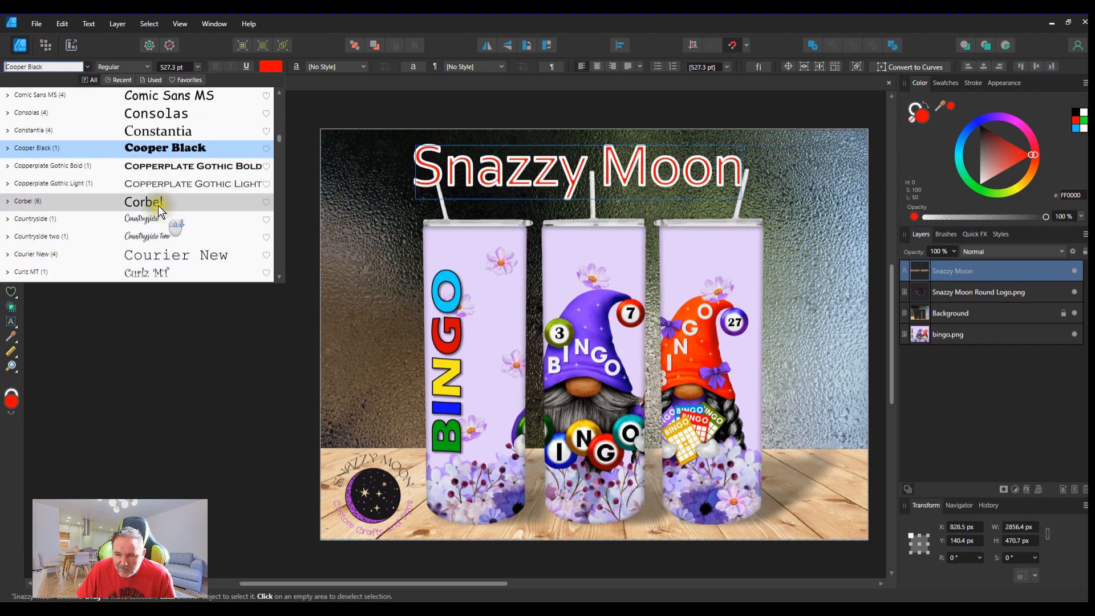
scroll(158, 203, "up", 1)
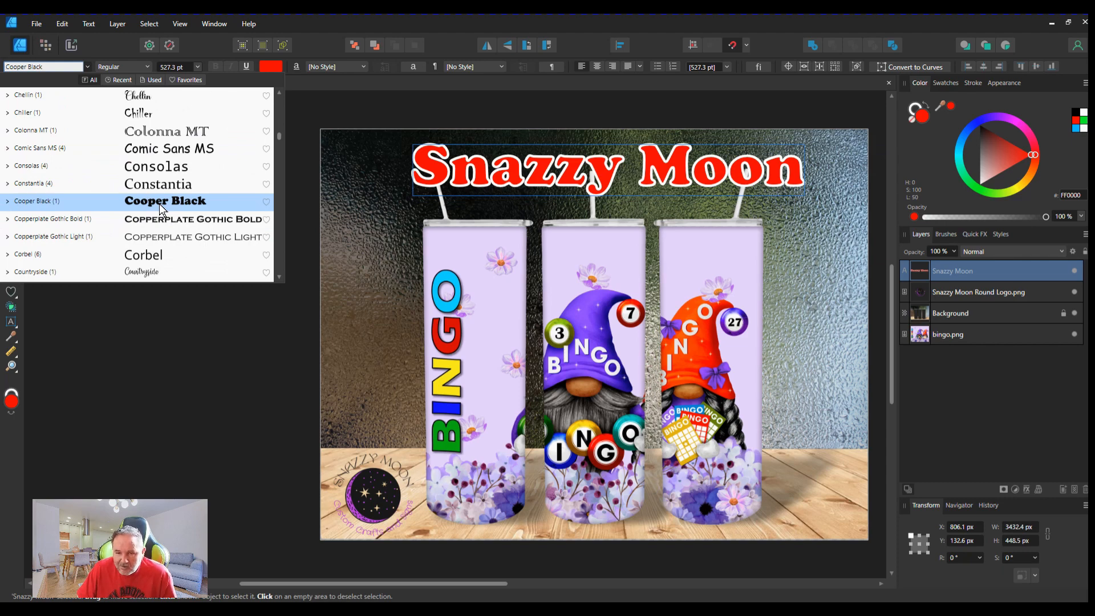
left_click(159, 203)
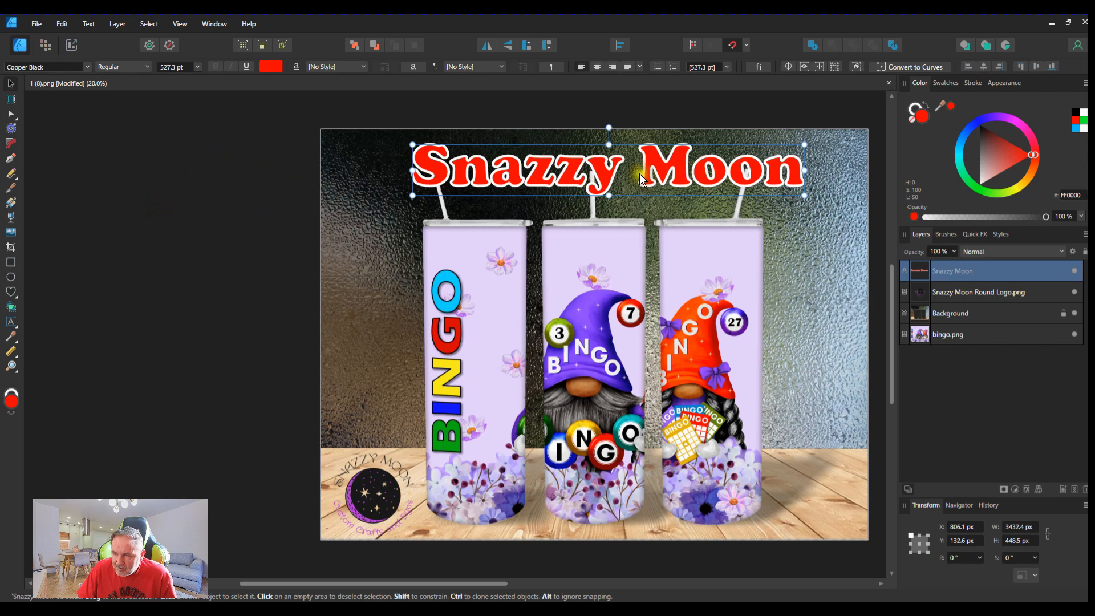
Centre the Snazzy Moon text over the middle tumbler, nudge it up slightly to about Y 102.6 px, and deselect it.
left_click_drag(463, 582, 537, 584)
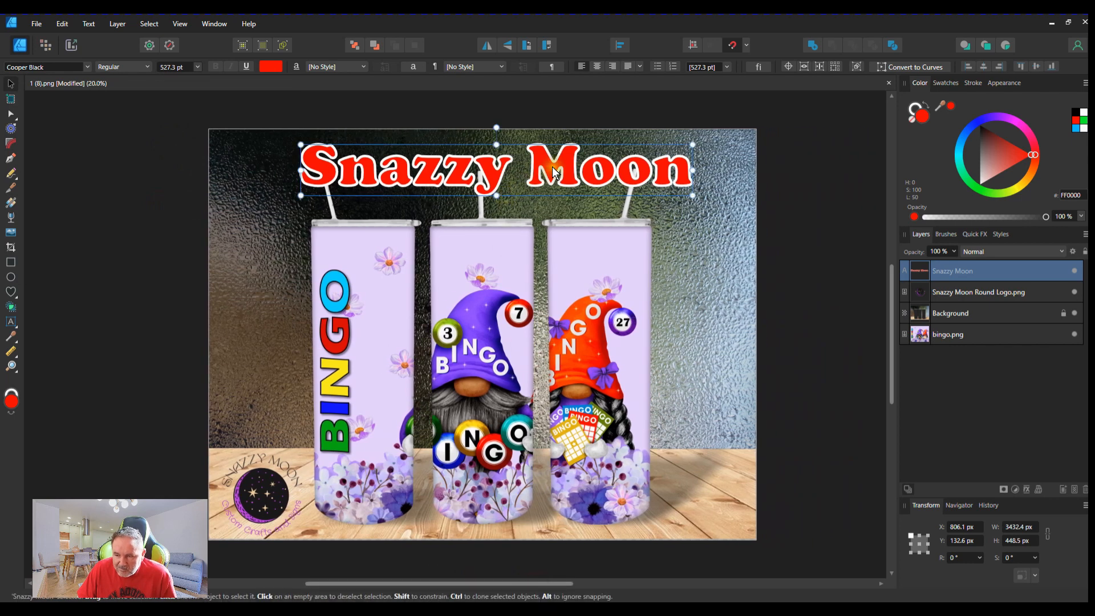
left_click_drag(552, 166, 533, 166)
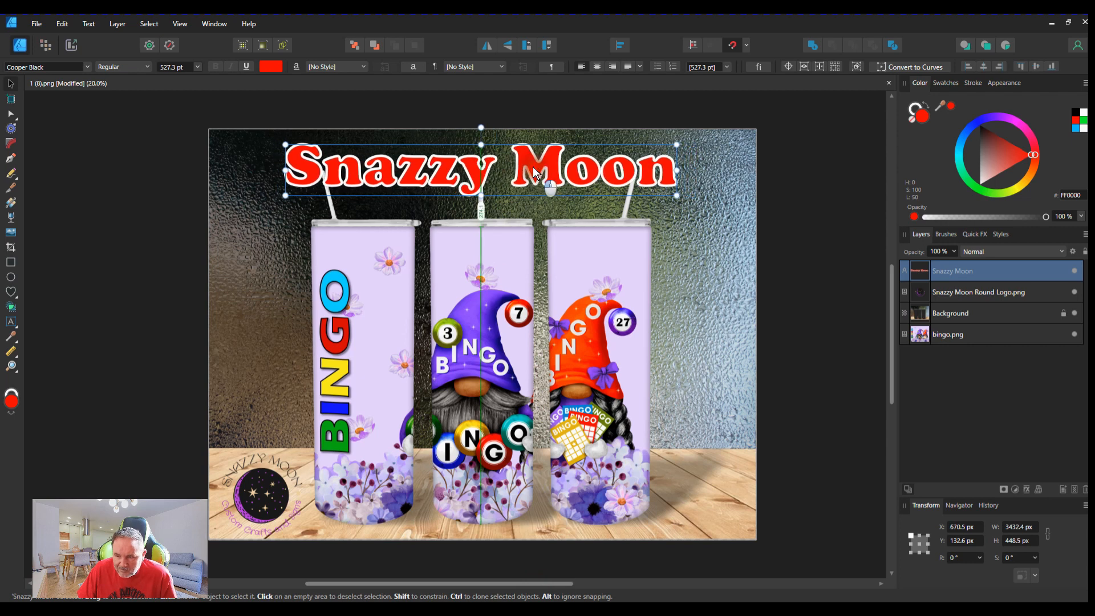
left_click_drag(533, 169, 535, 161)
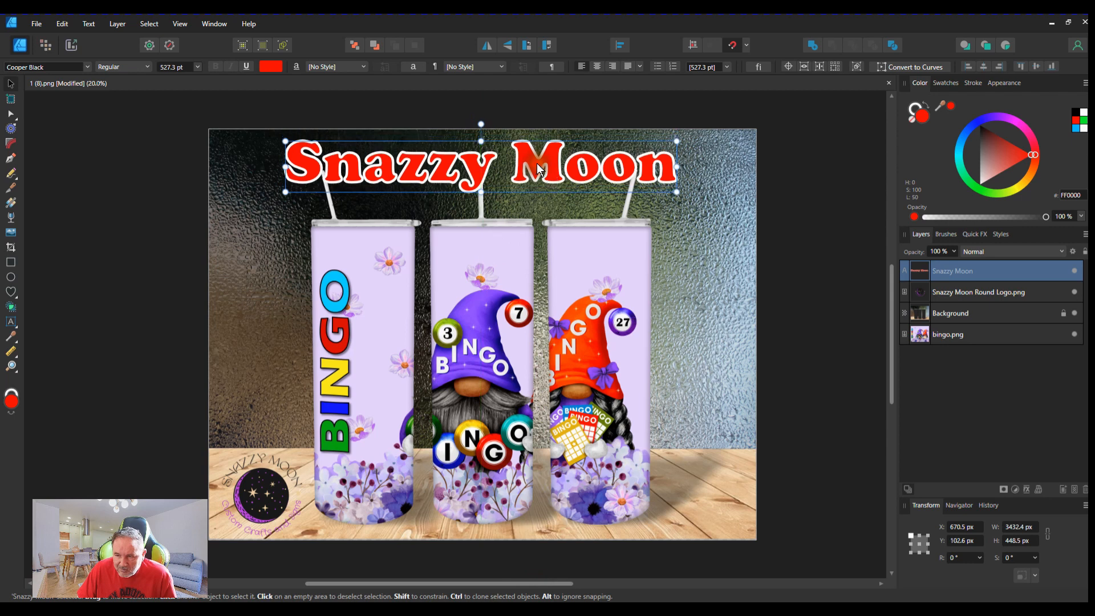
left_click(813, 263)
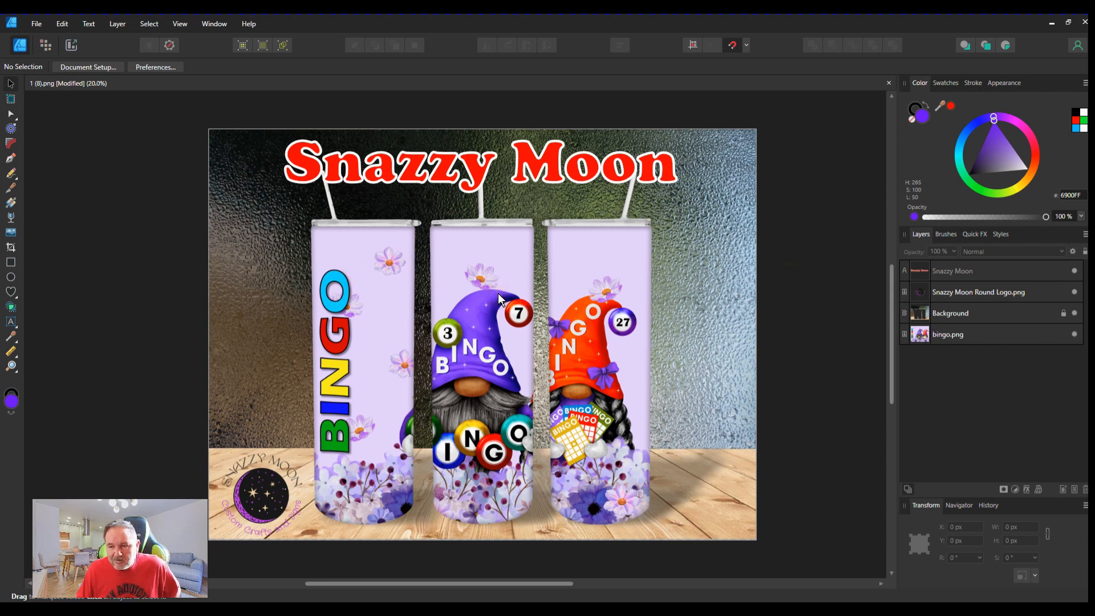
Set up an export of the whole mockup as a JPEG with quality 90.
left_click(35, 25)
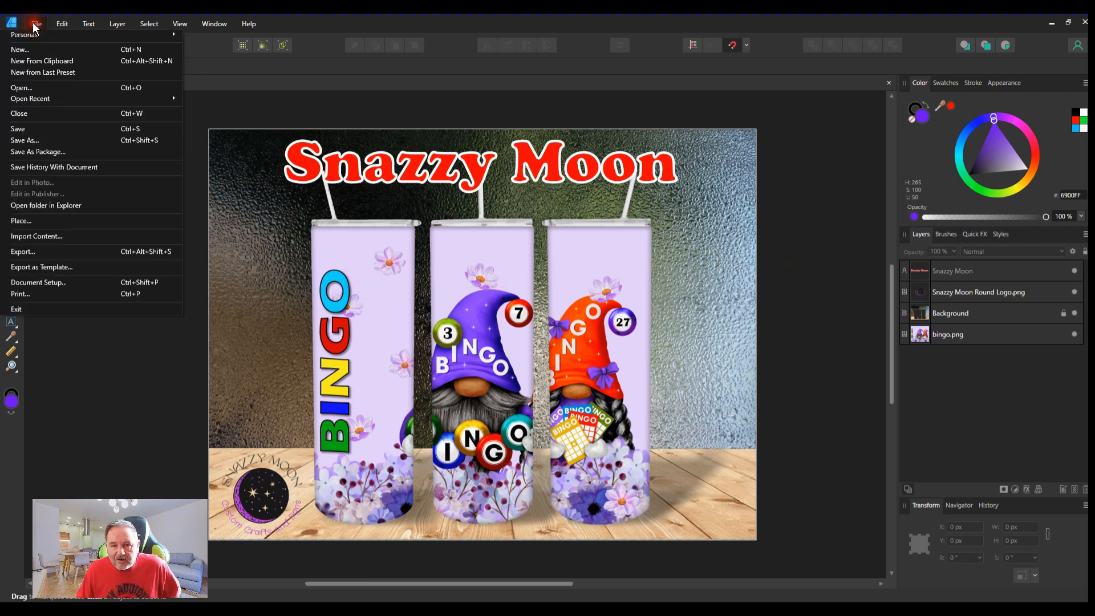
left_click(23, 251)
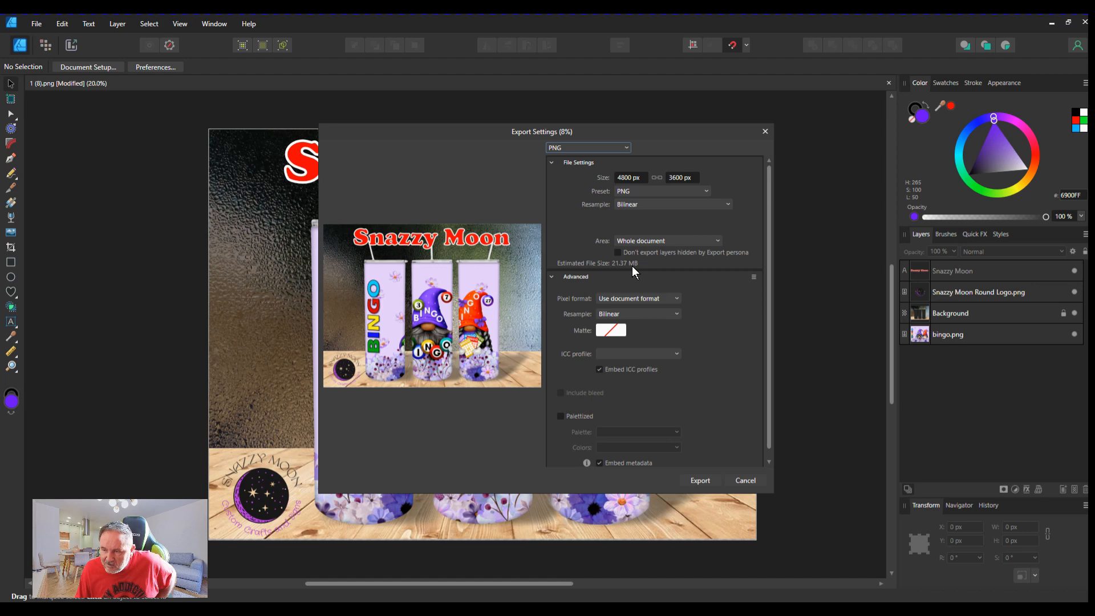
left_click(628, 147)
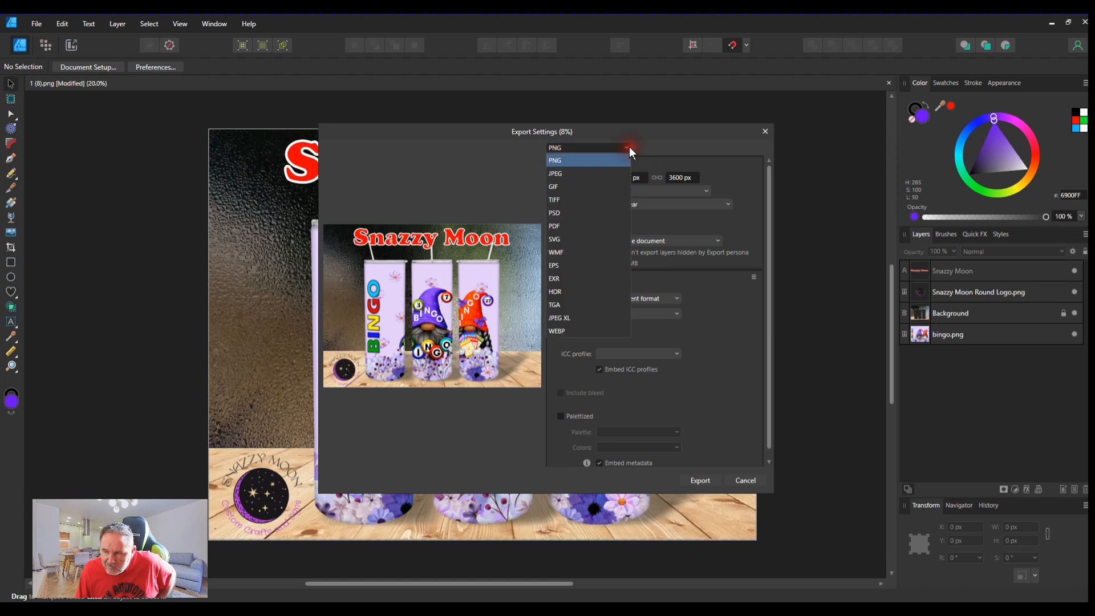
left_click(563, 173)
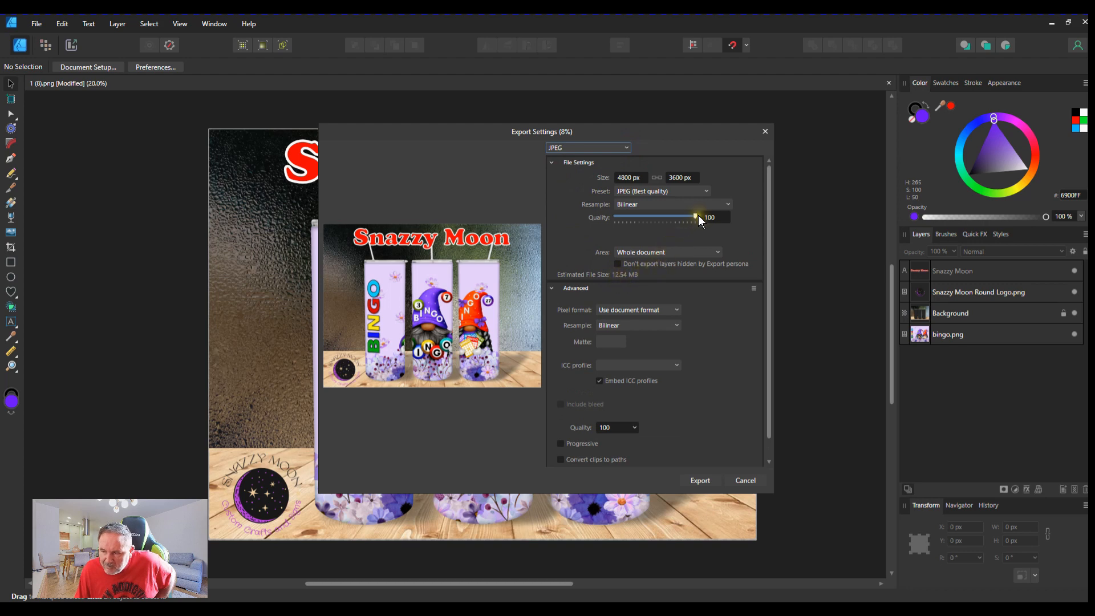
left_click_drag(699, 216, 683, 216)
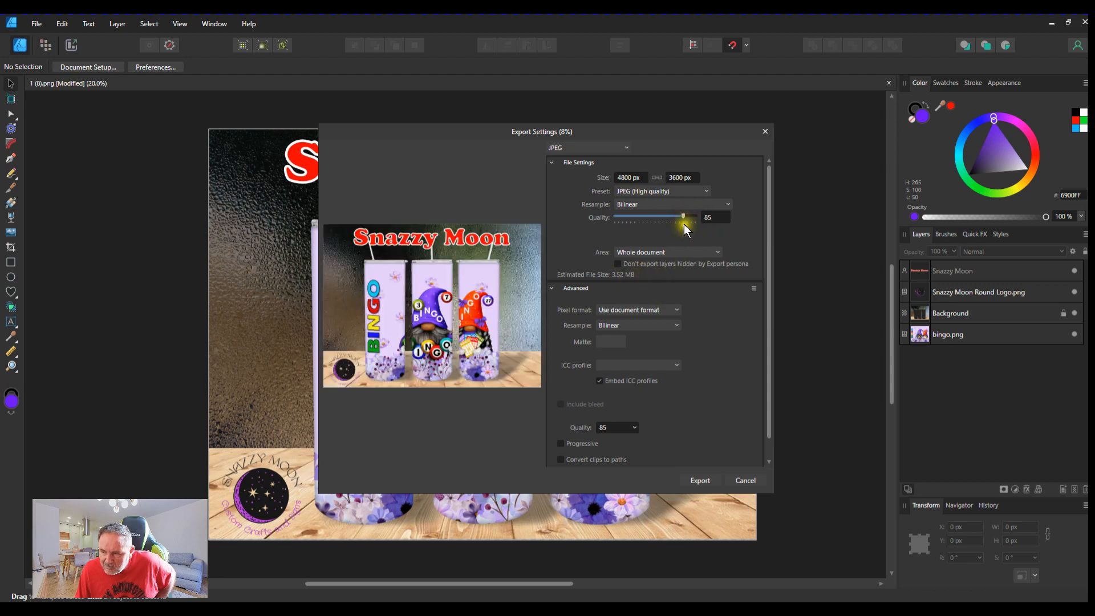
left_click_drag(683, 216, 687, 217)
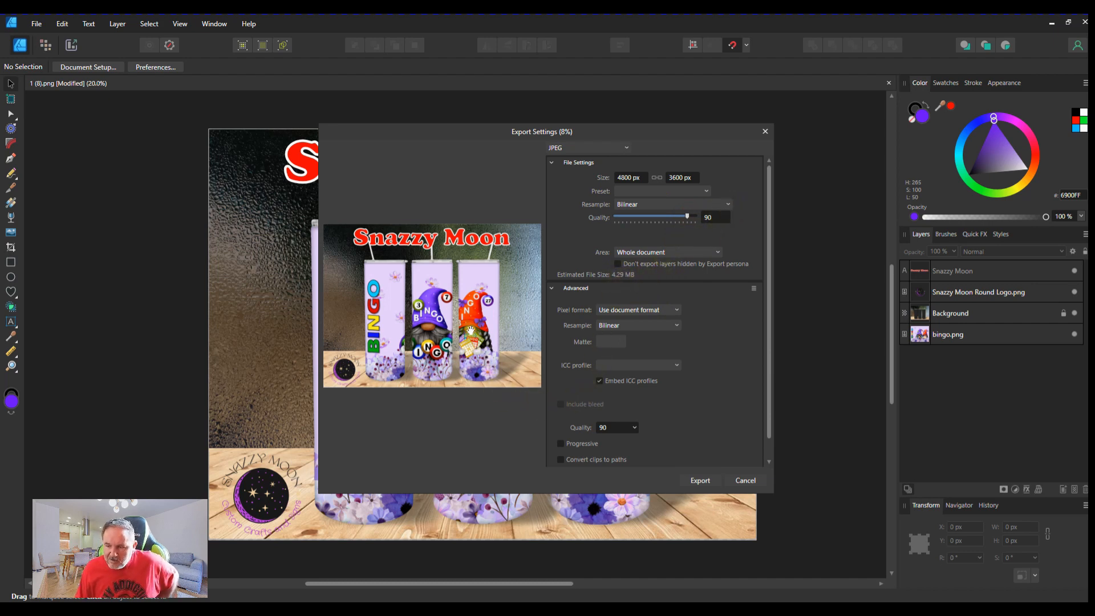
Export the mockup image into the Tutorials folder.
left_click(699, 483)
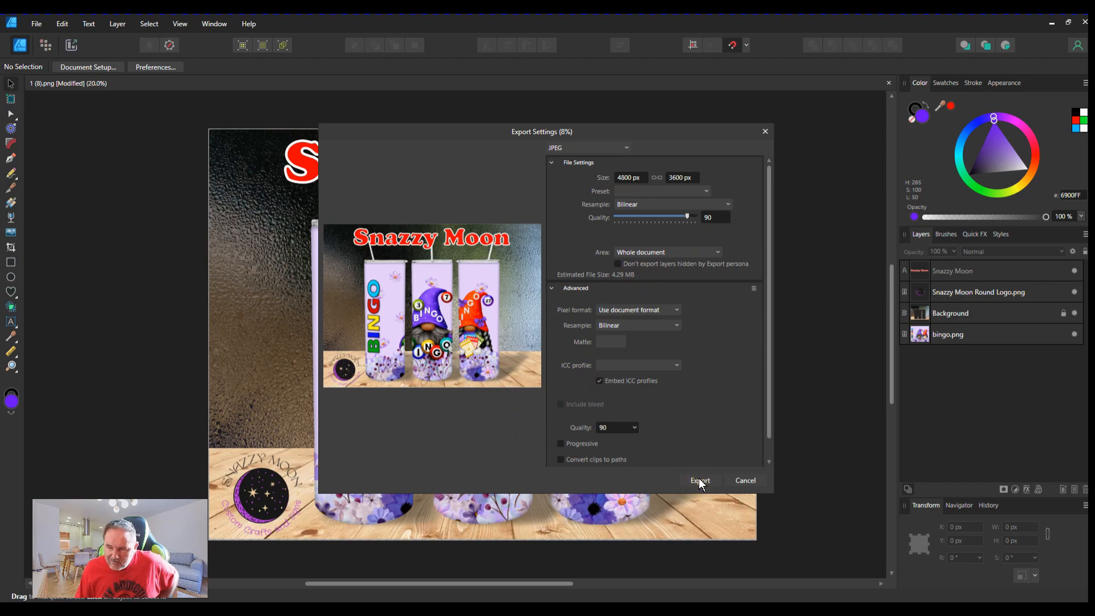
left_click(700, 481)
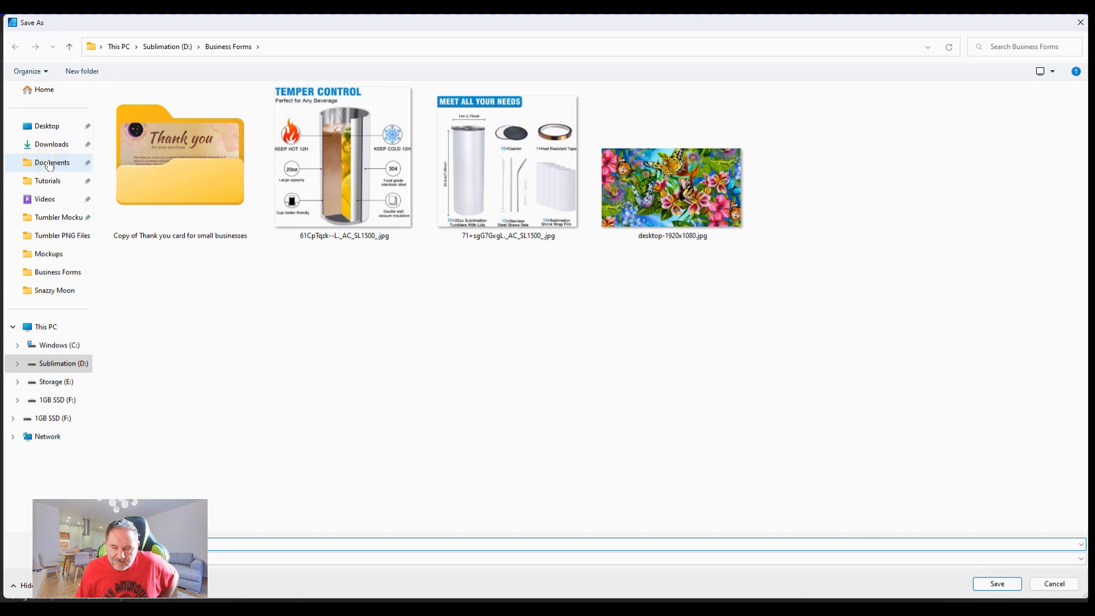
left_click(43, 188)
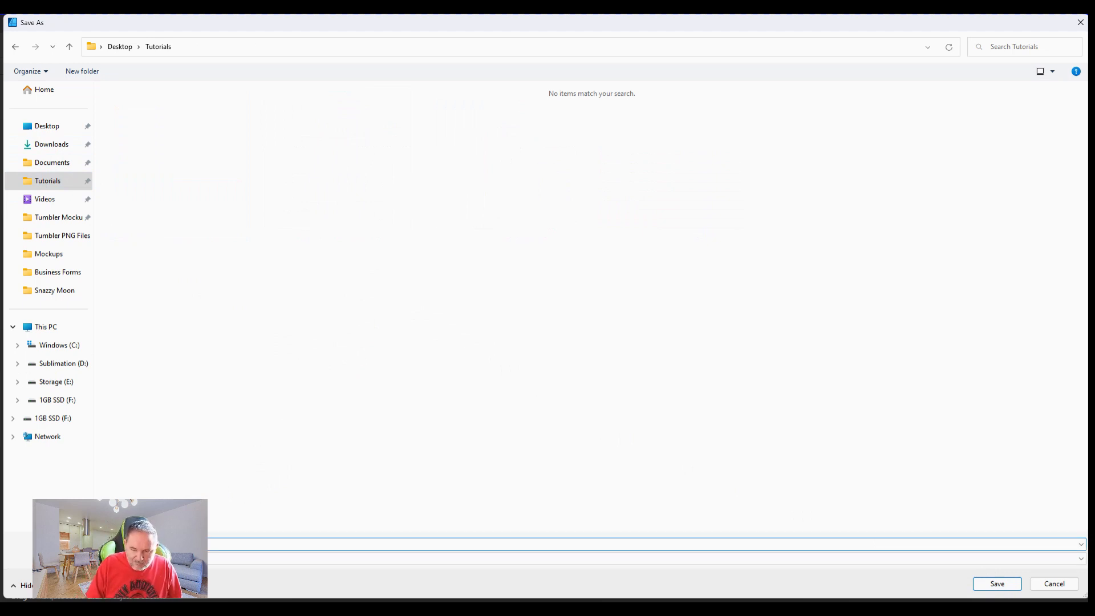
key("Return")
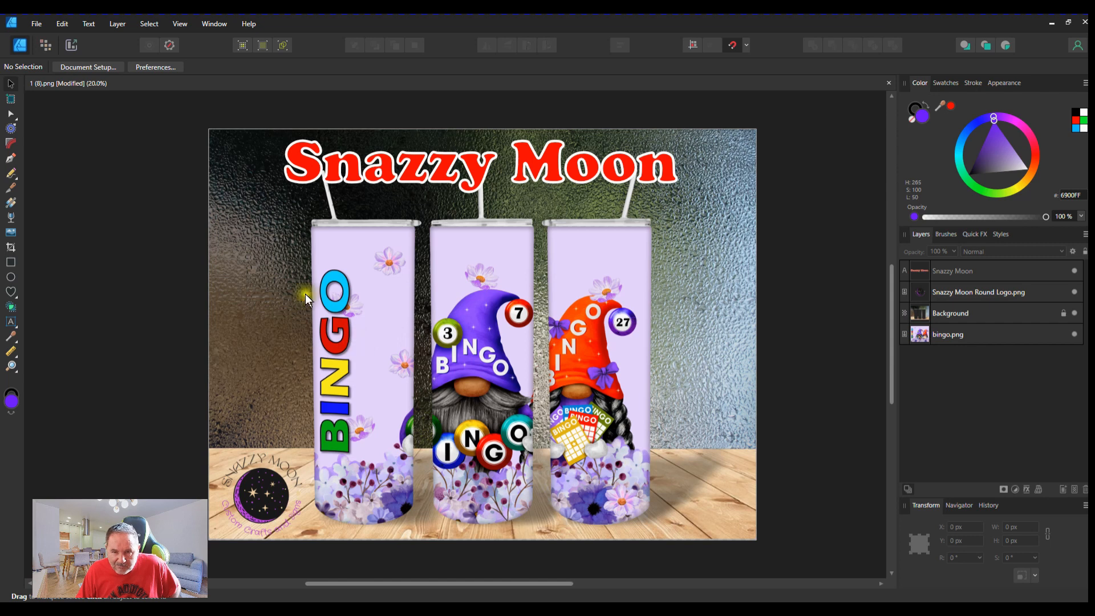
left_click(33, 22)
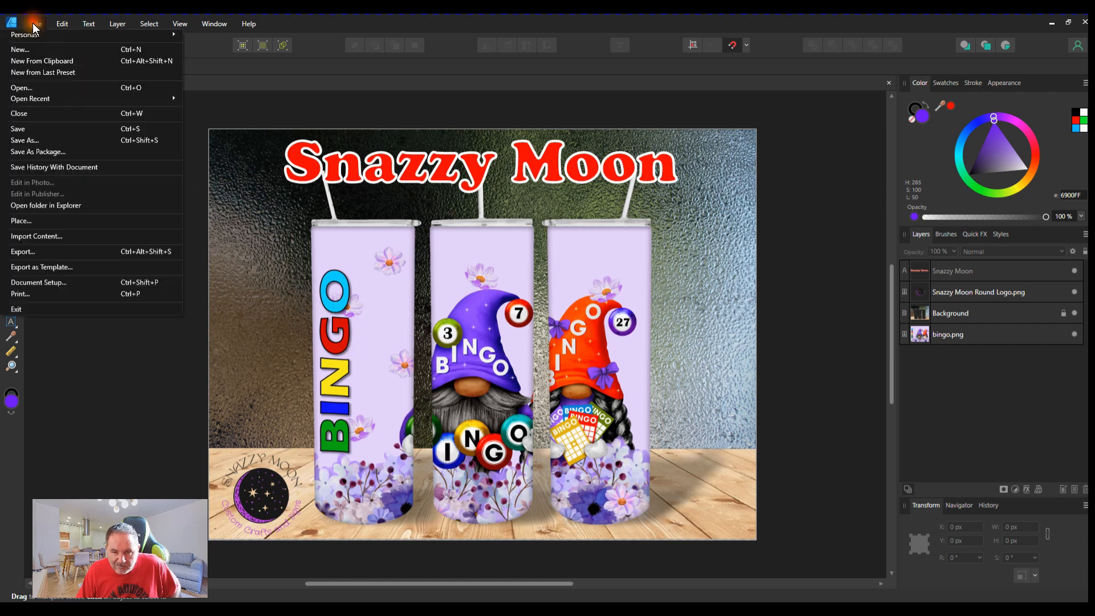
left_click(38, 142)
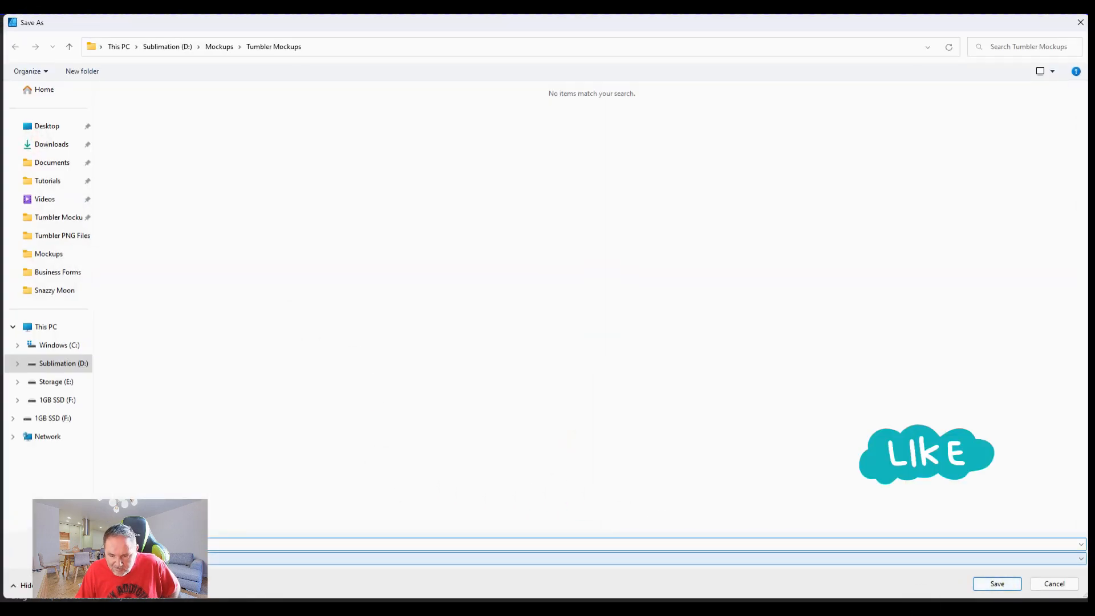
left_click(1064, 589)
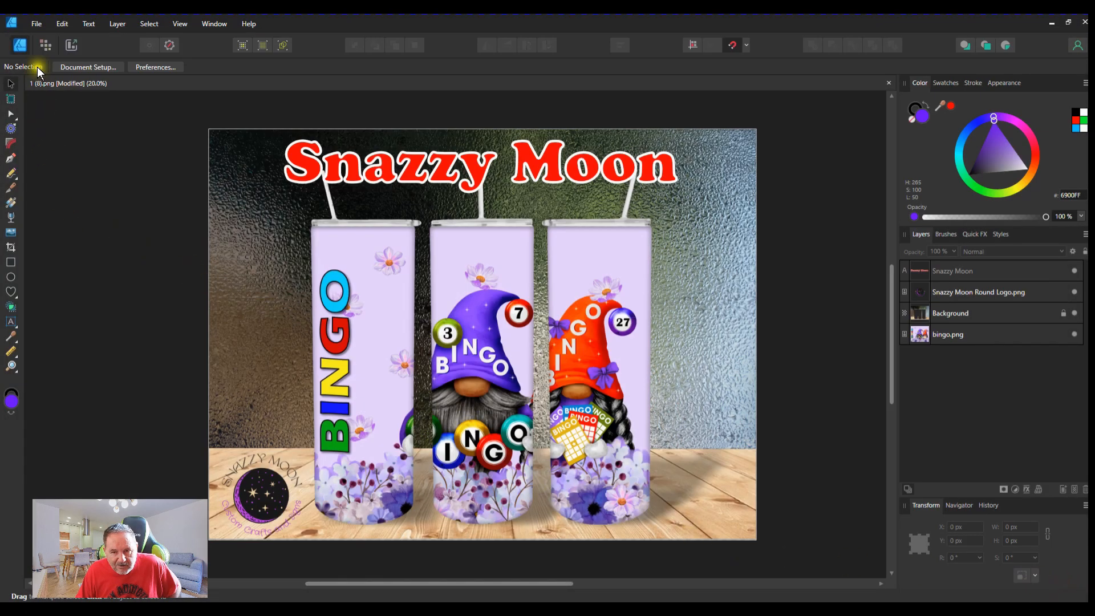
left_click(36, 23)
left_click(19, 128)
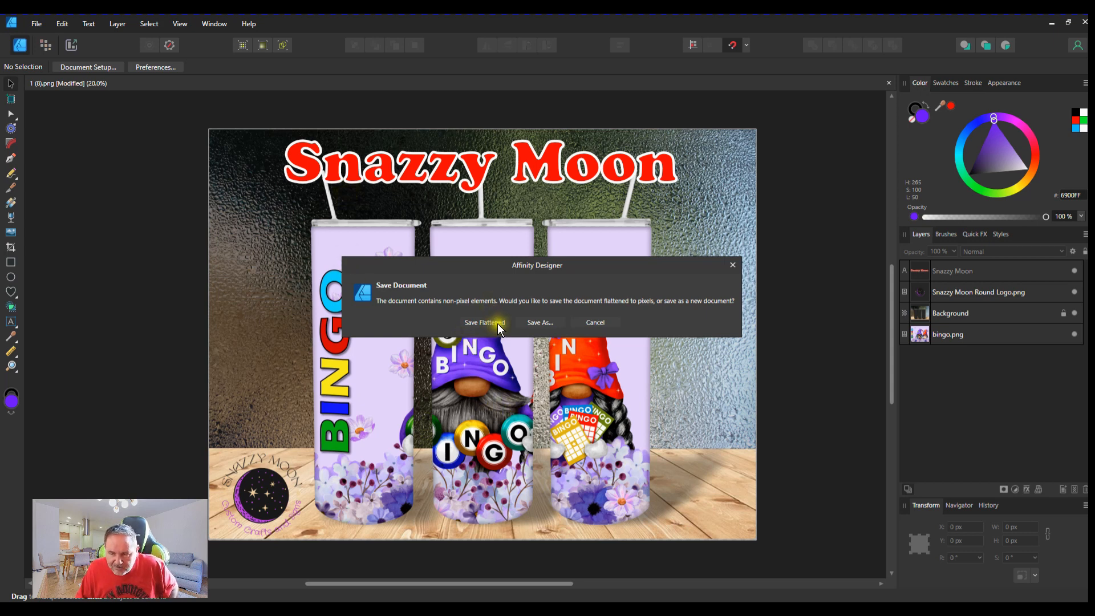
left_click(539, 323)
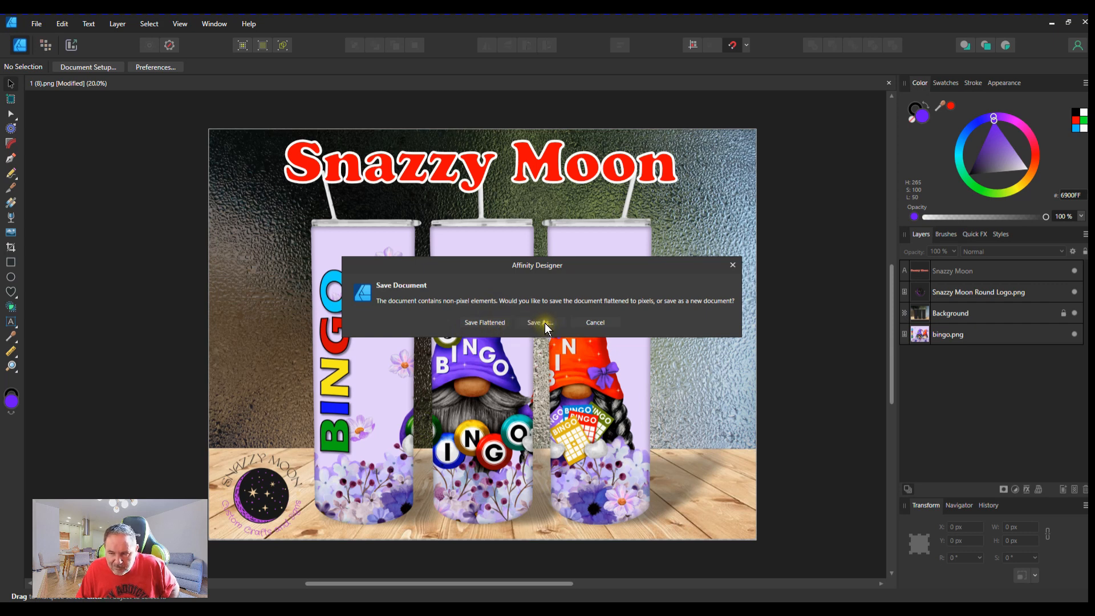
left_click(540, 323)
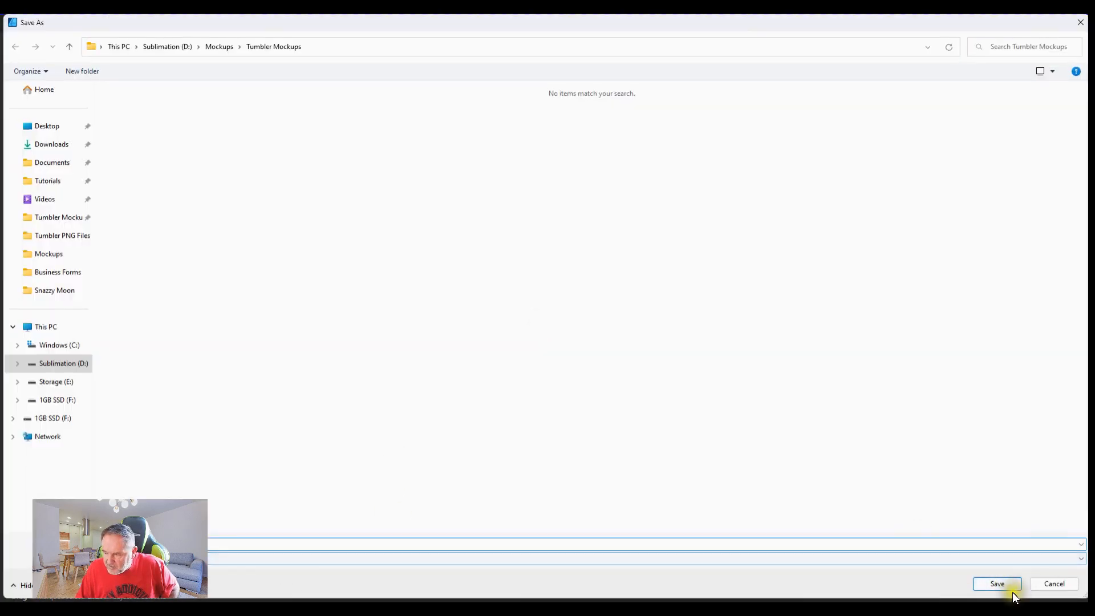
left_click(1042, 584)
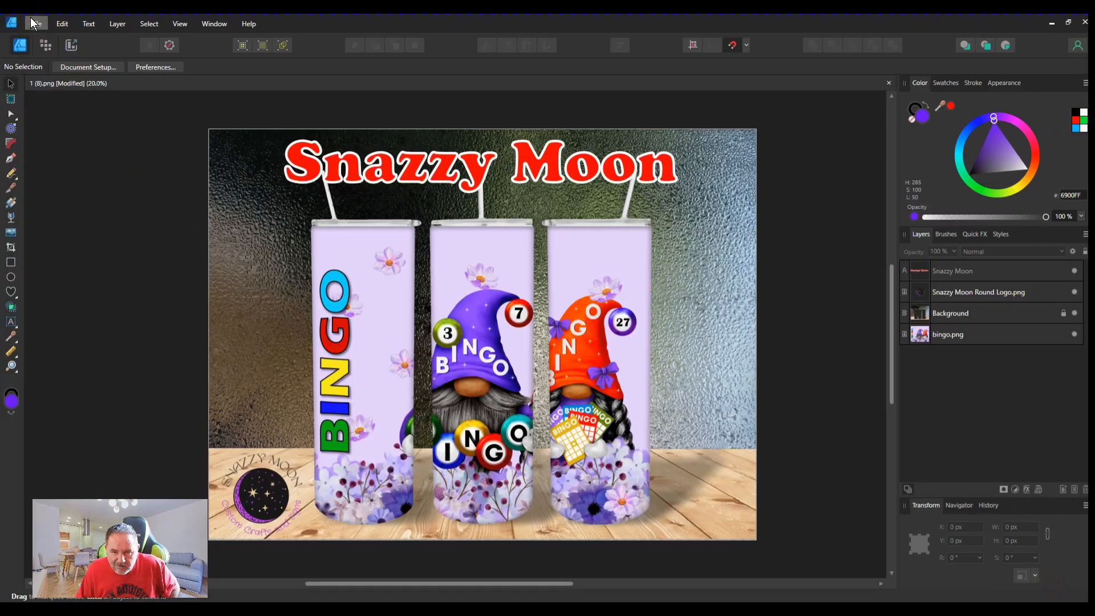
Save the layered document as samplemockup in the Tutorials folder and close the program.
left_click(35, 23)
left_click(34, 139)
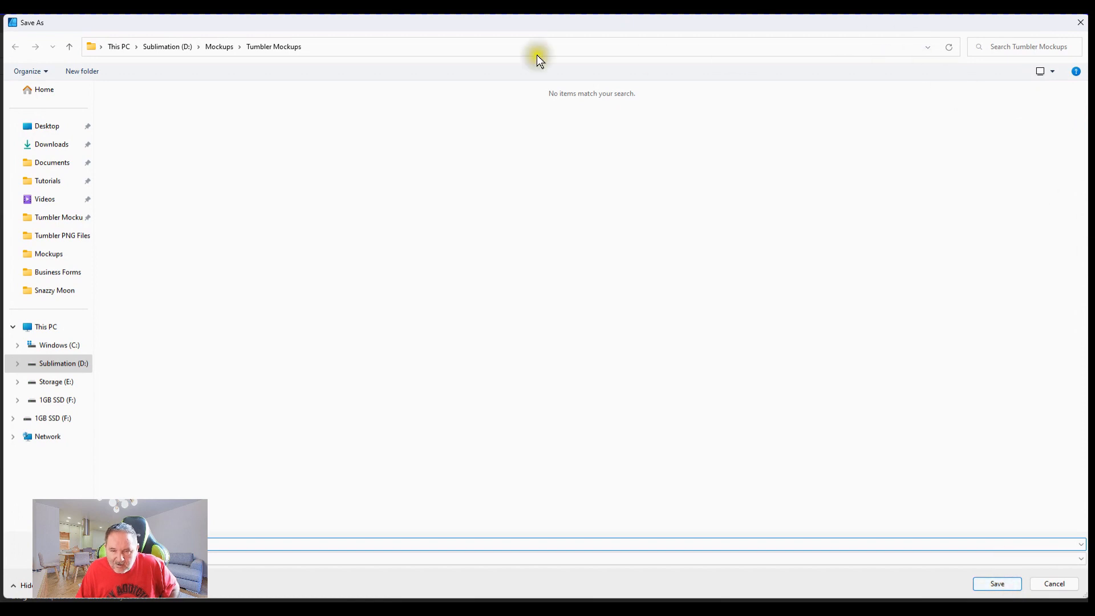
left_click(61, 181)
left_click(142, 544)
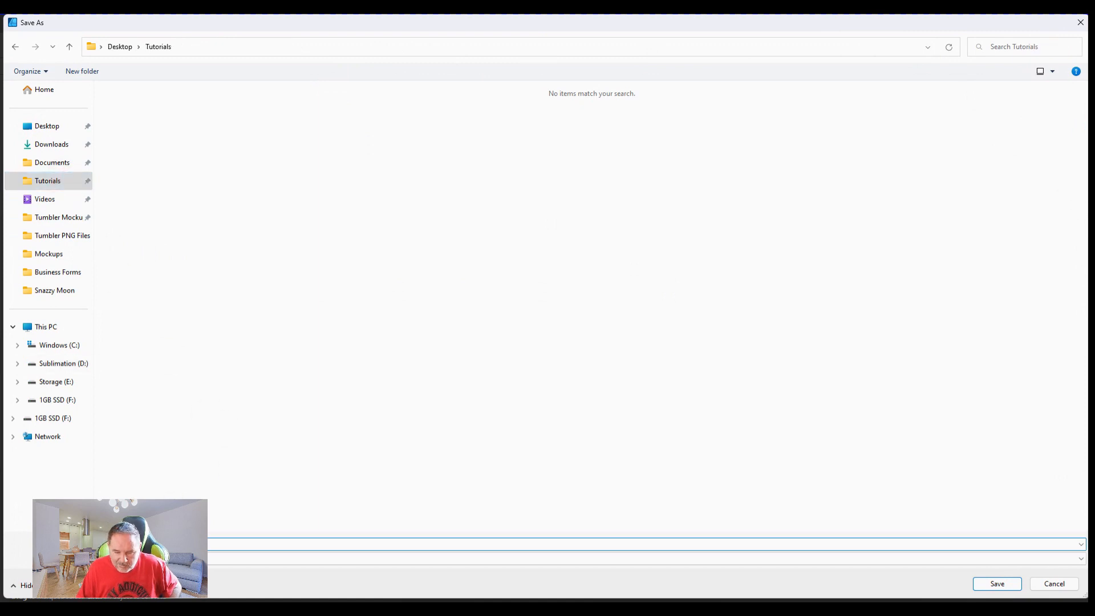
type("T")
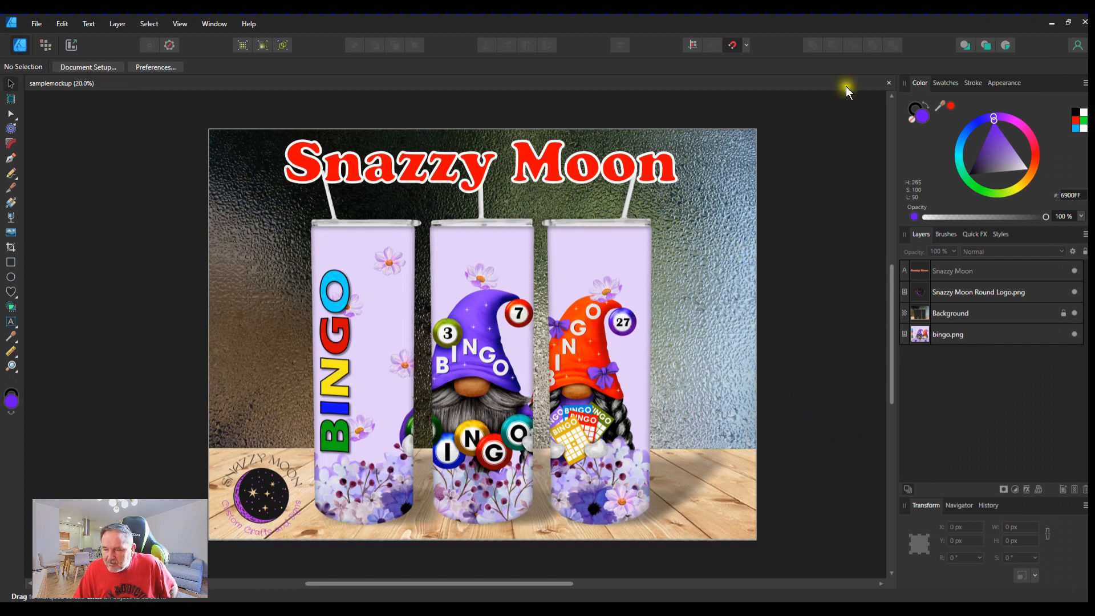
left_click(1085, 22)
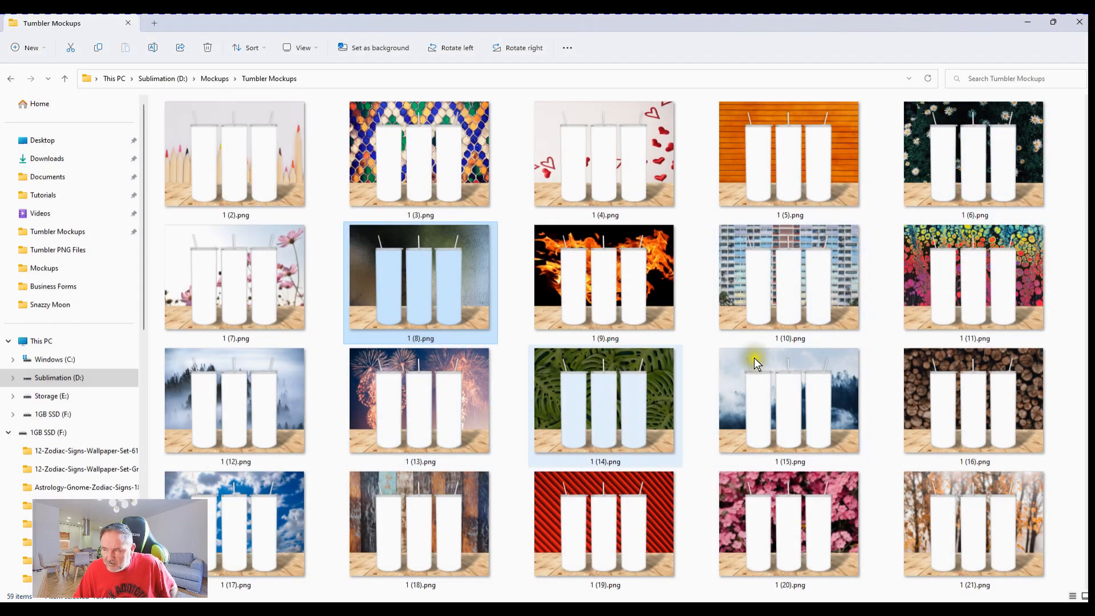
Close the open File Explorer and Affinity Designer windows, and display the Tutorials folder in File Explorer with extra large icons.
left_click(1083, 22)
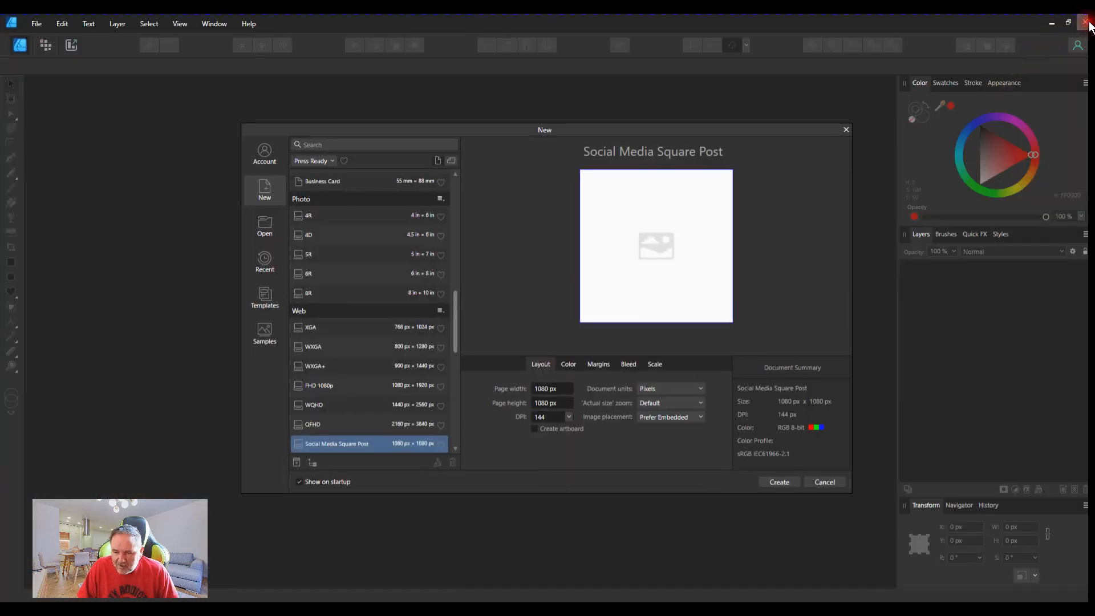
left_click(1085, 22)
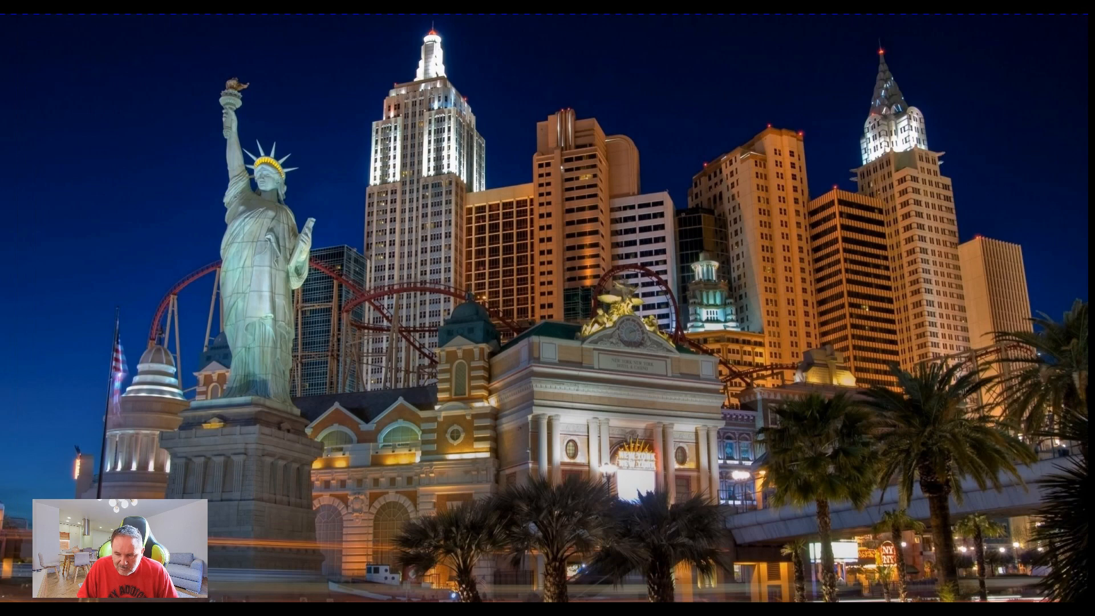
key("super+e")
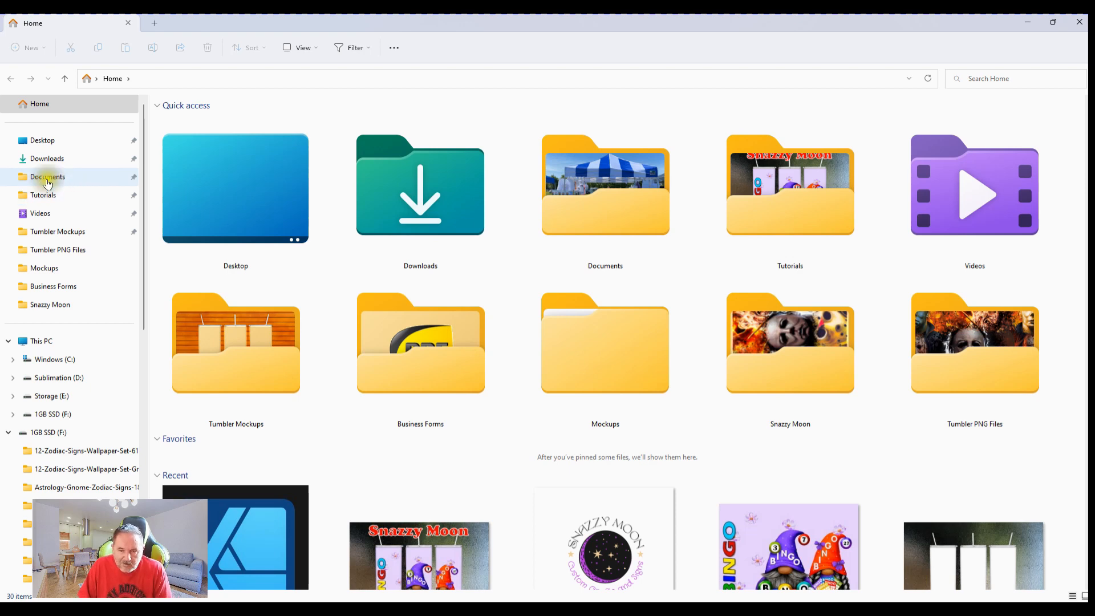
left_click(43, 195)
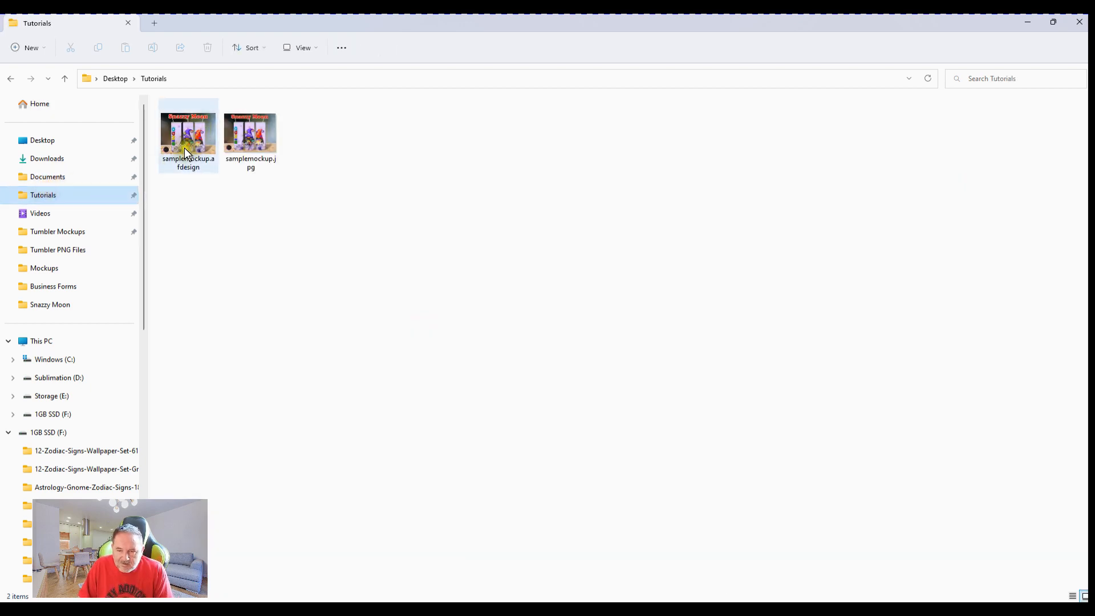
right_click(340, 297)
mouse_move(379, 312)
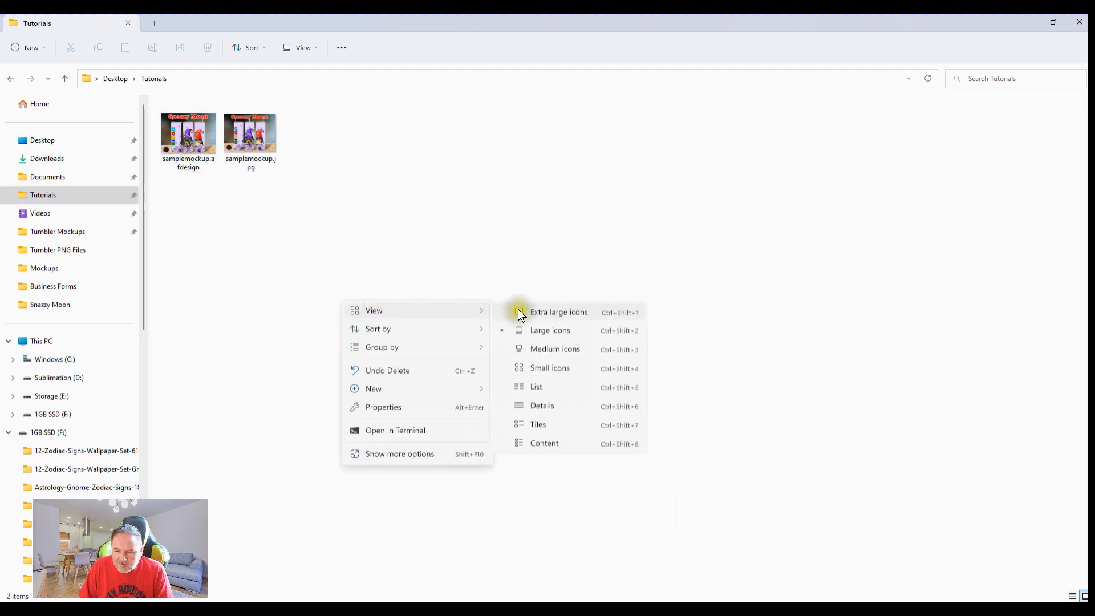
left_click(549, 313)
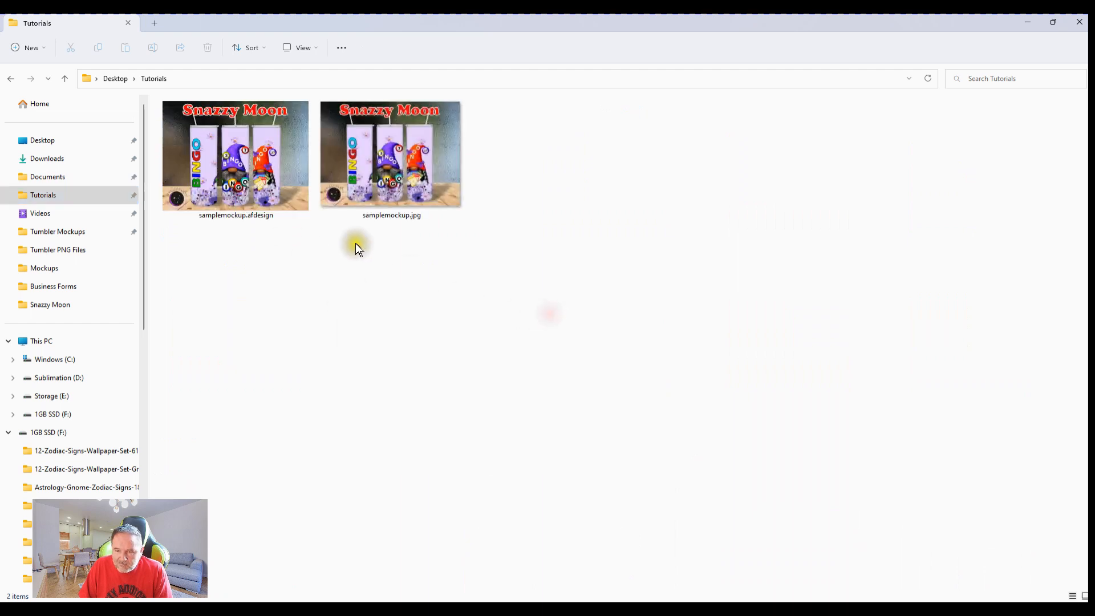
Reopen samplemockup.afdesign in Affinity Designer and delete the bingo.png layer beneath the mockup background.
left_click(228, 176)
double_click(228, 176)
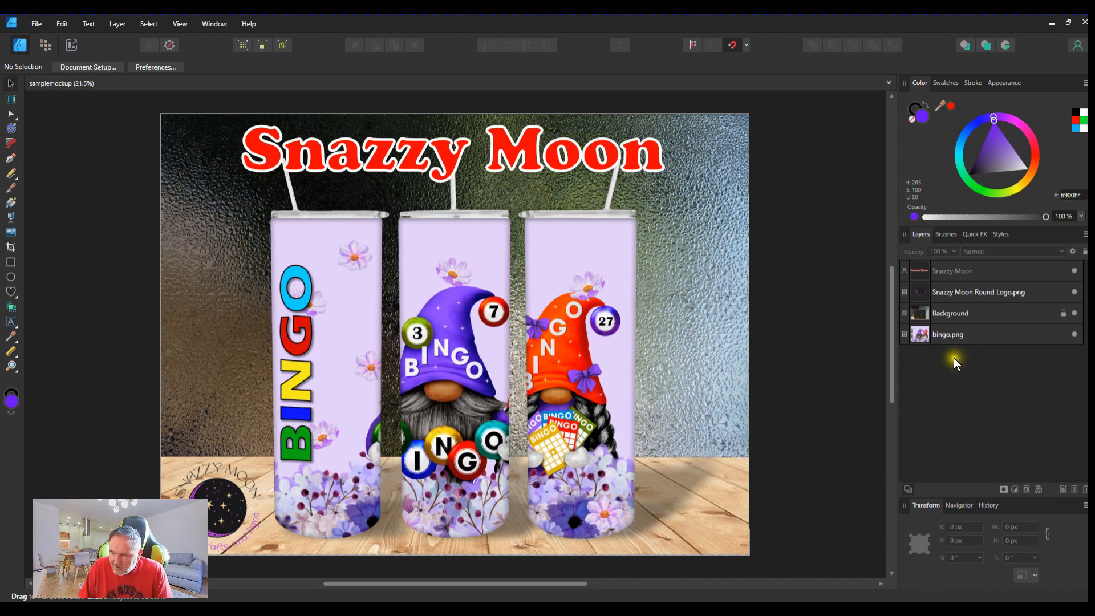
left_click(934, 334)
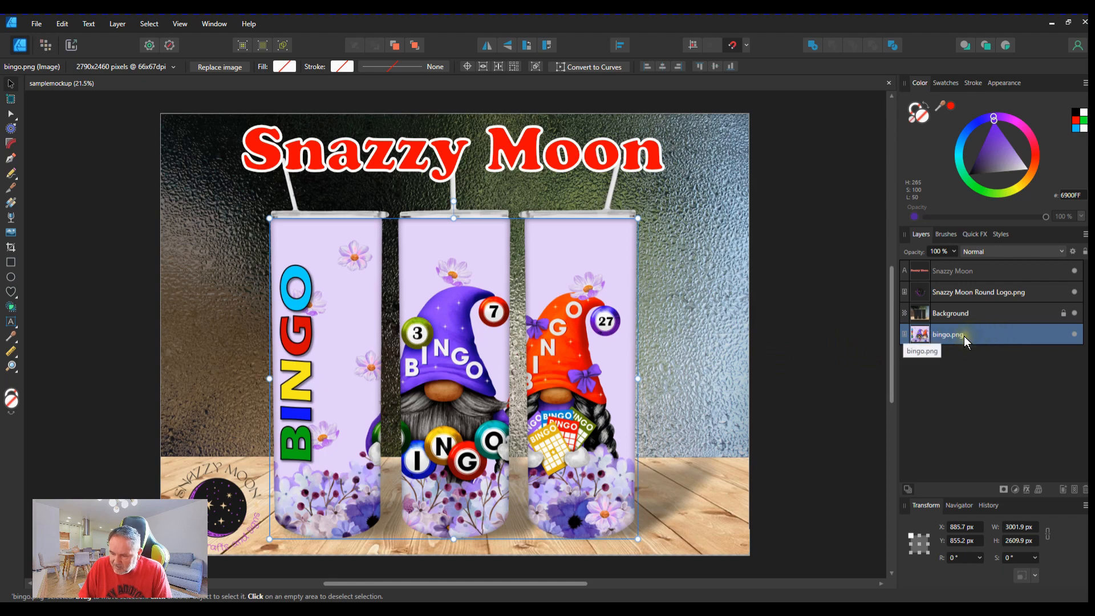
key("Delete")
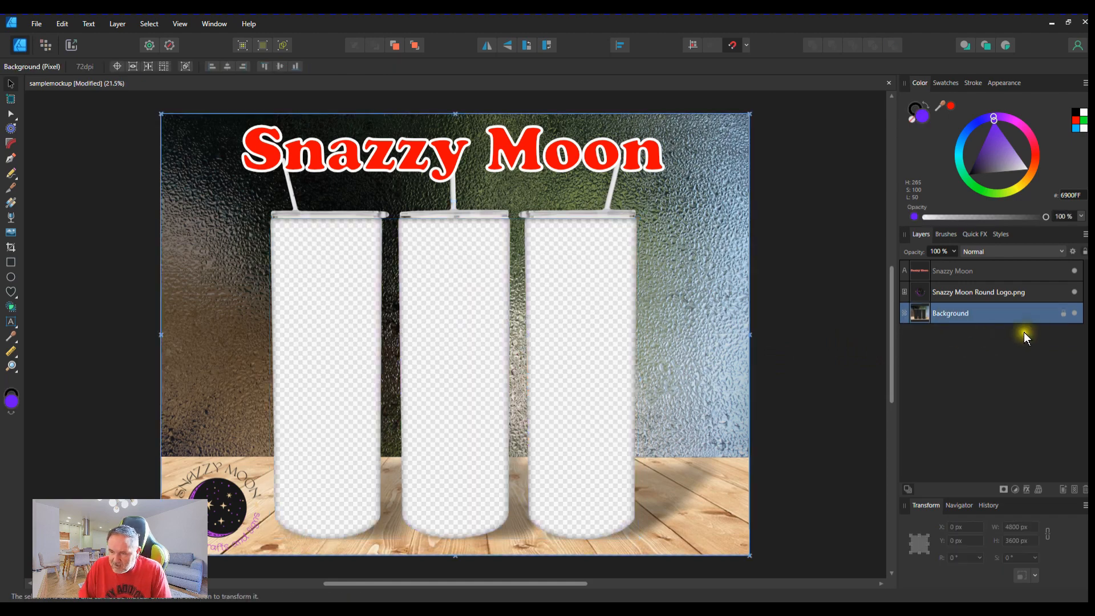
left_click(815, 306)
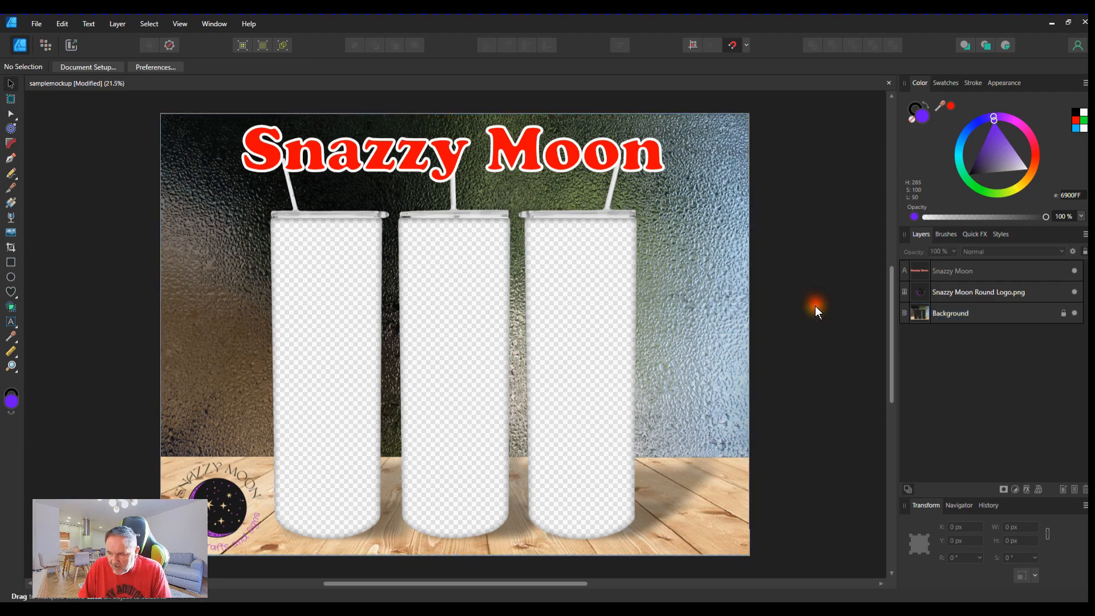
Place AZTECWARRIOR.png from the Tumbler PNG Files folder over all three tumblers, about 3018 × 2661 px at X 878, Y 847 px.
left_click(11, 233)
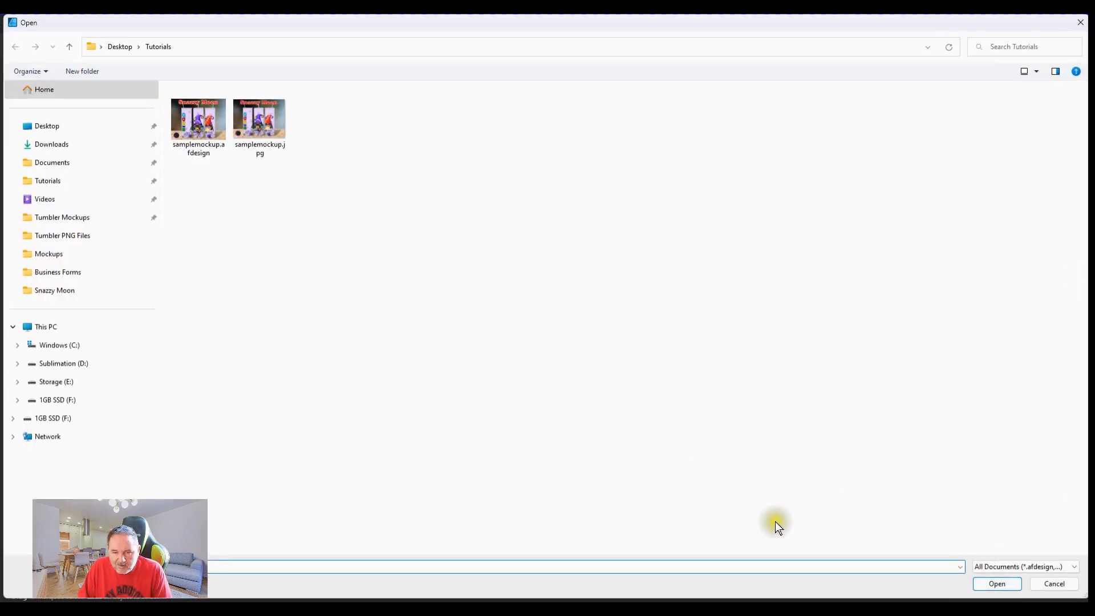
left_click(69, 235)
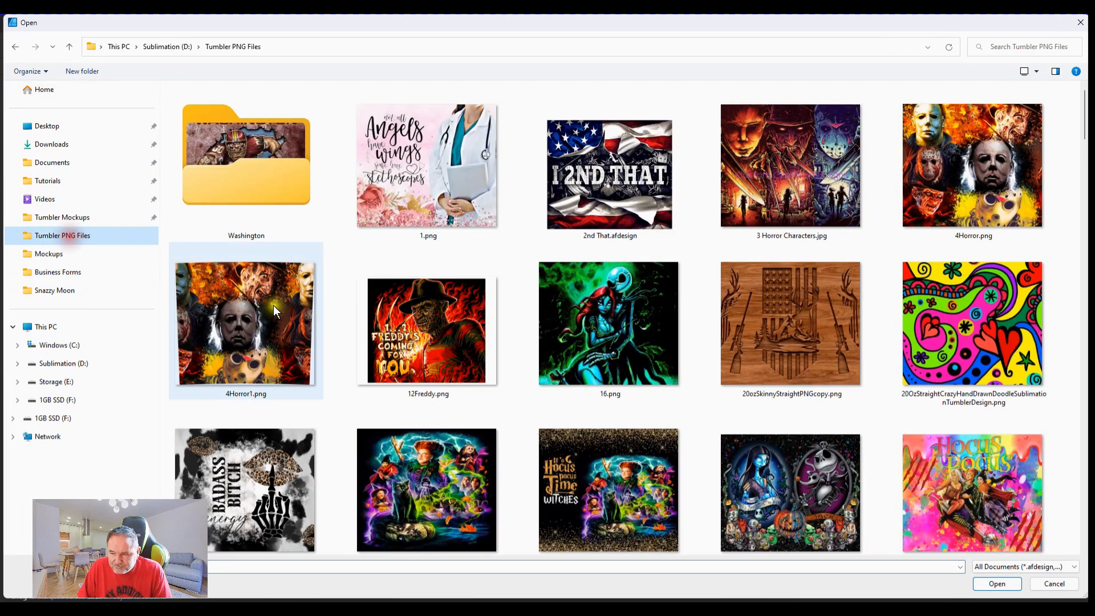
scroll(570, 415, "down", 5)
scroll(545, 409, "down", 5)
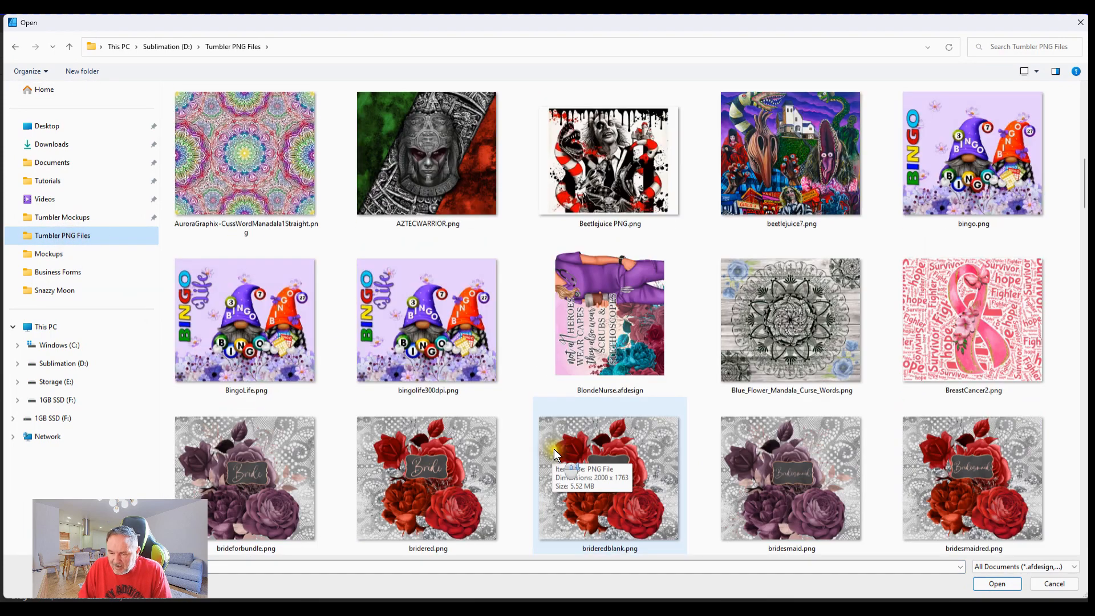
scroll(465, 376, "up", 3)
double_click(440, 336)
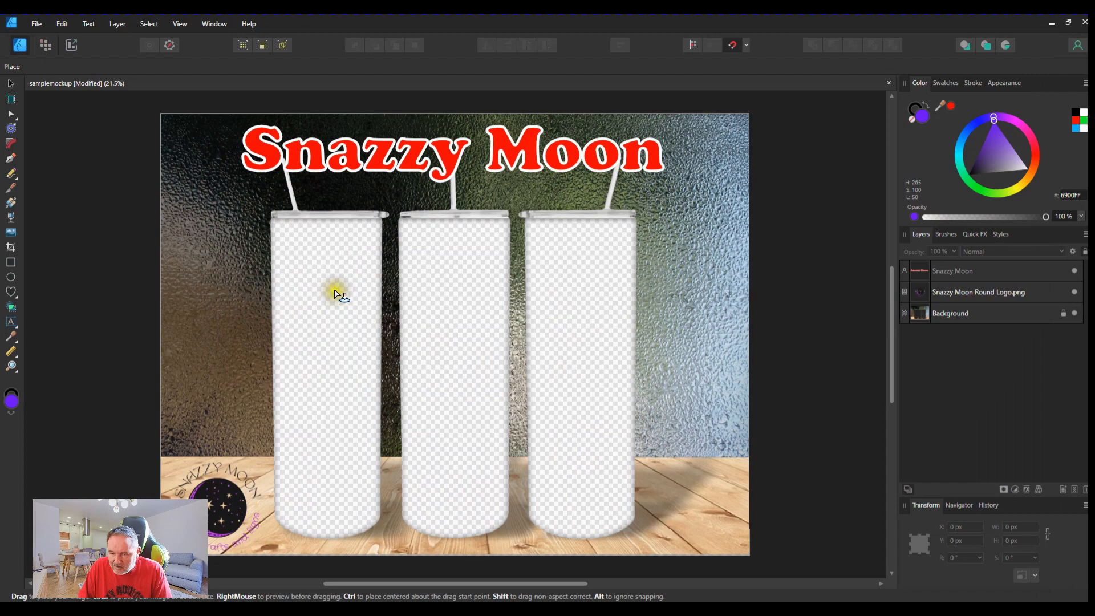
left_click_drag(277, 229, 647, 555)
left_click_drag(574, 461, 562, 451)
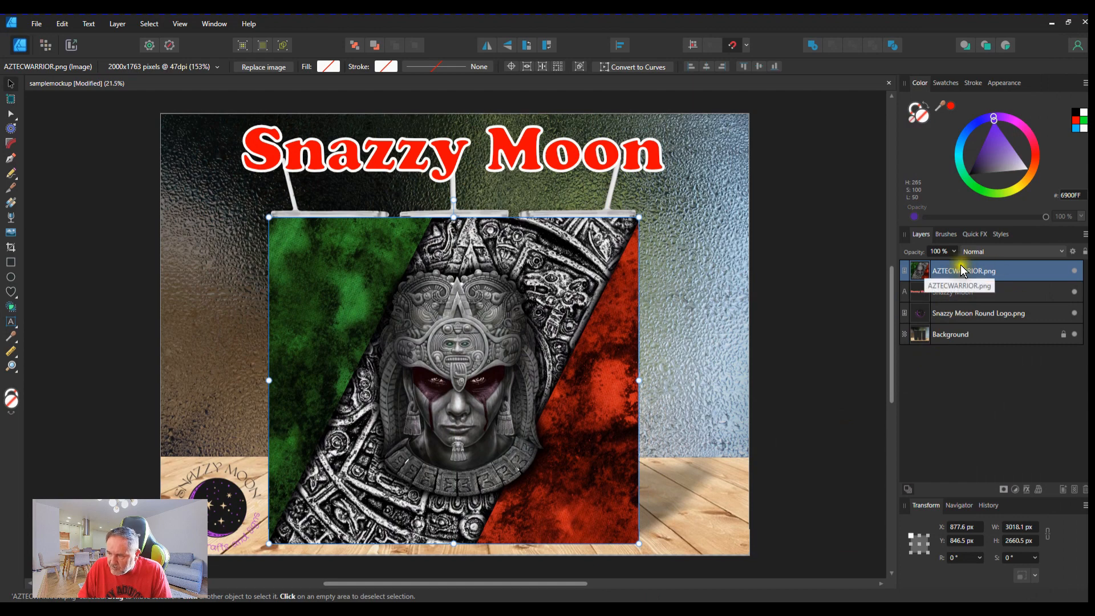
Move the AZTECWARRIOR.png layer below the Background layer and deselect it.
left_click_drag(1011, 272, 1019, 359)
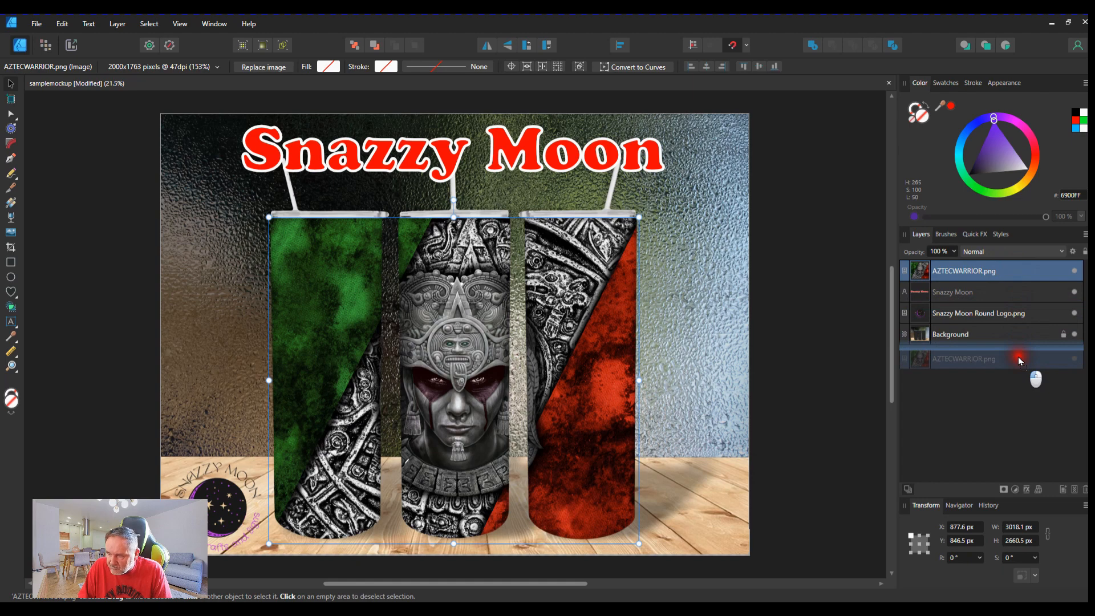
left_click_drag(1018, 357, 1017, 357)
left_click(726, 408)
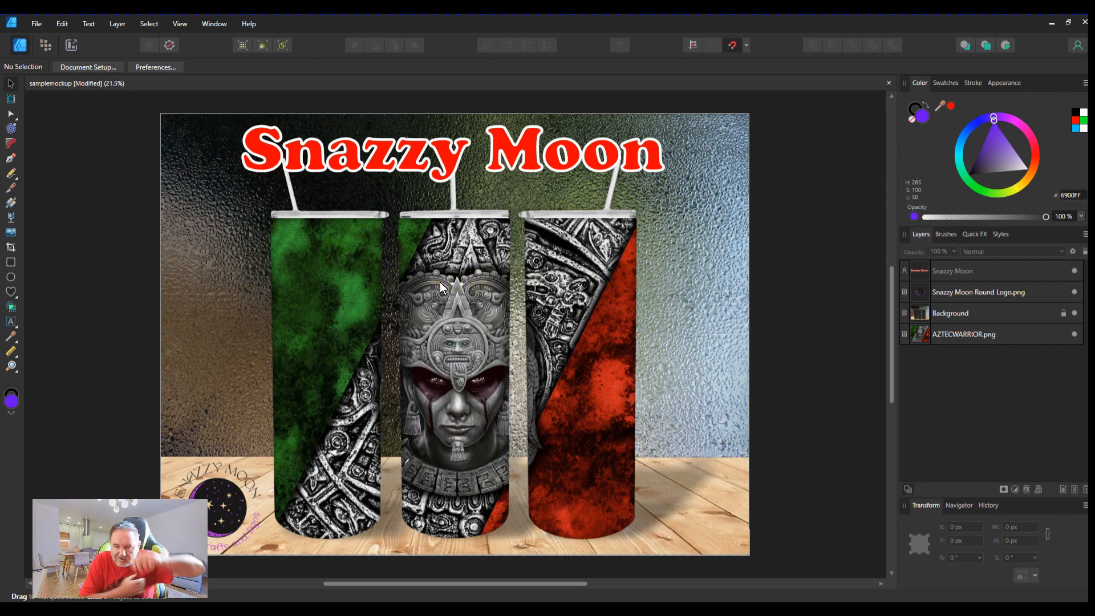
Export the whole mockup as a high-quality JPEG with quality 85, named samplemockup2, into the Tutorials folder.
left_click(41, 23)
left_click(29, 246)
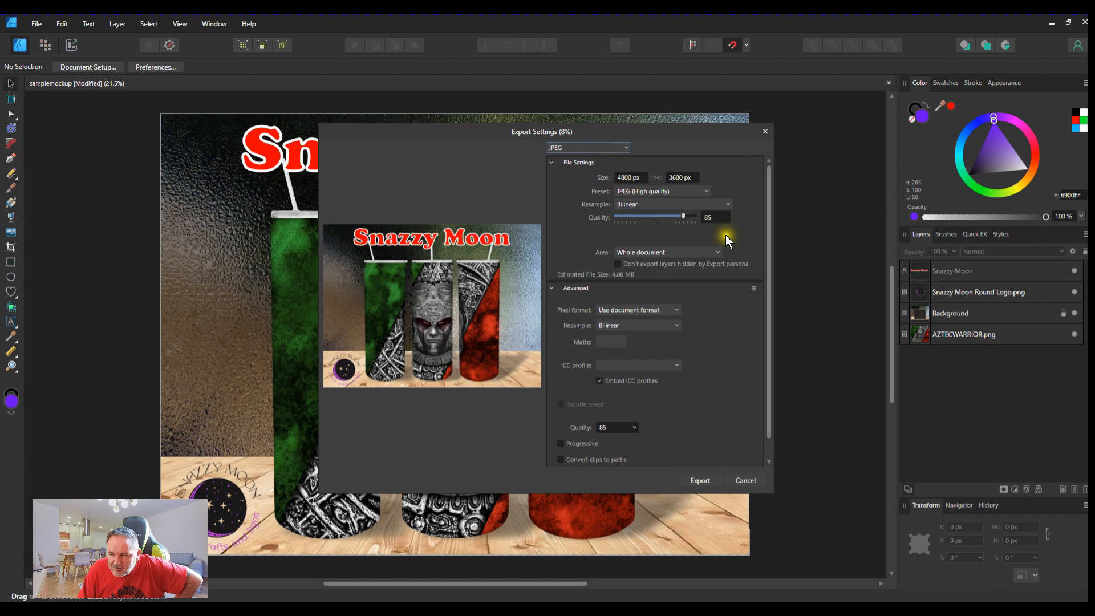
left_click(700, 481)
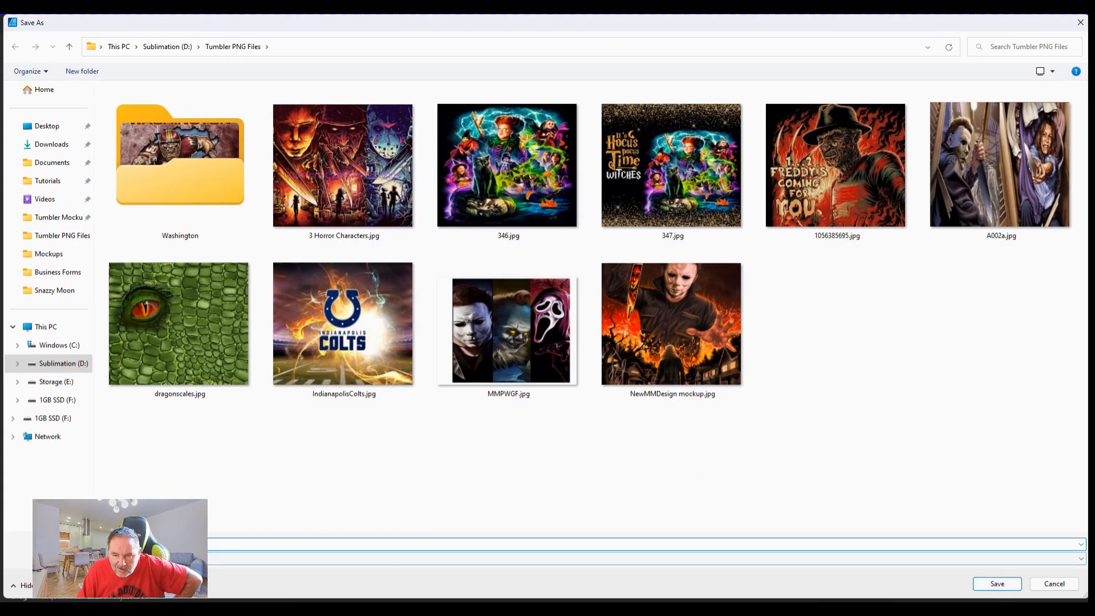
left_click(47, 180)
left_click(132, 544)
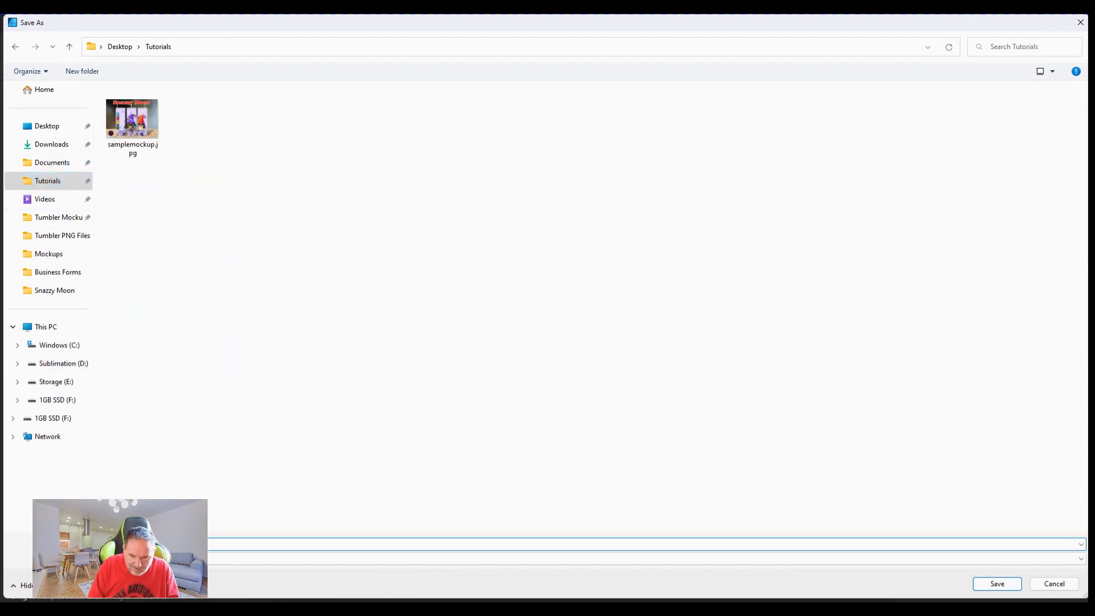
type("s")
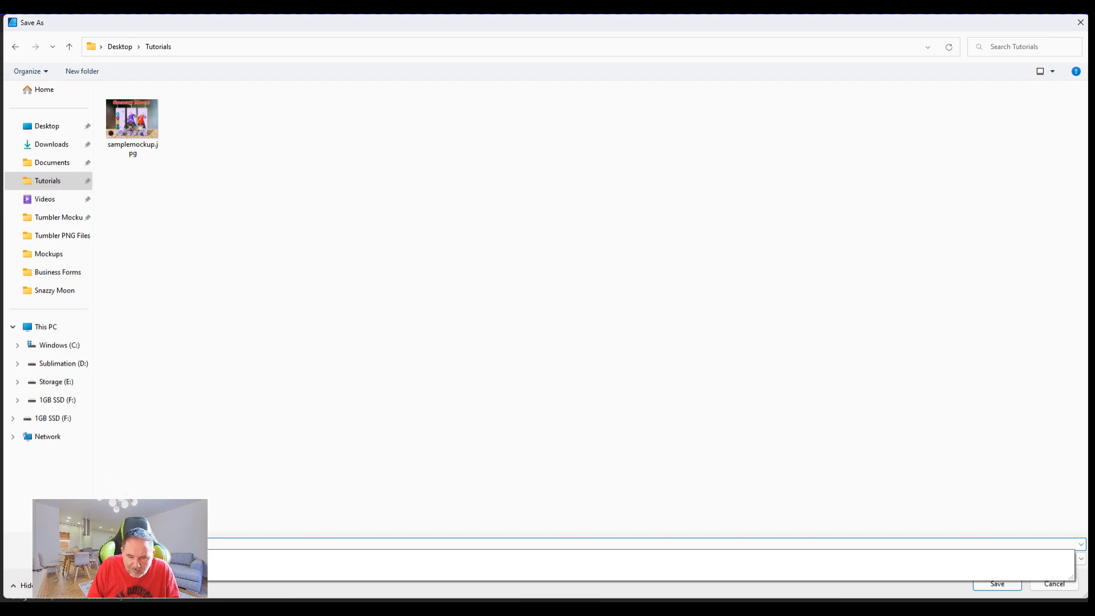
key("Return")
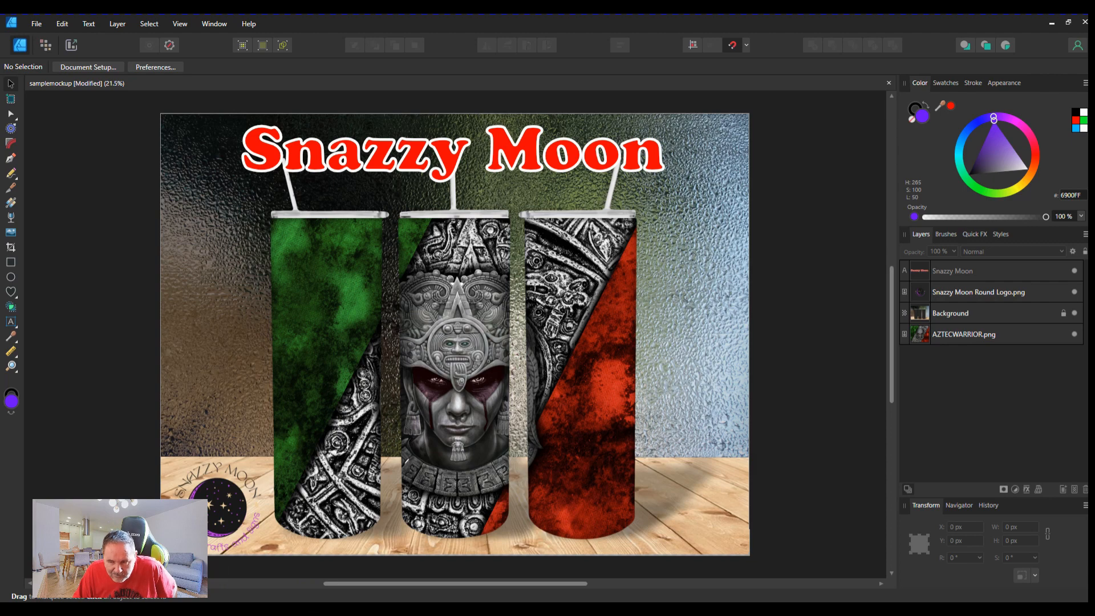
Switch to File Explorer, view samplemockup2.jpg in Photos, close the viewer and select samplemockup.jpg.
left_click(564, 609)
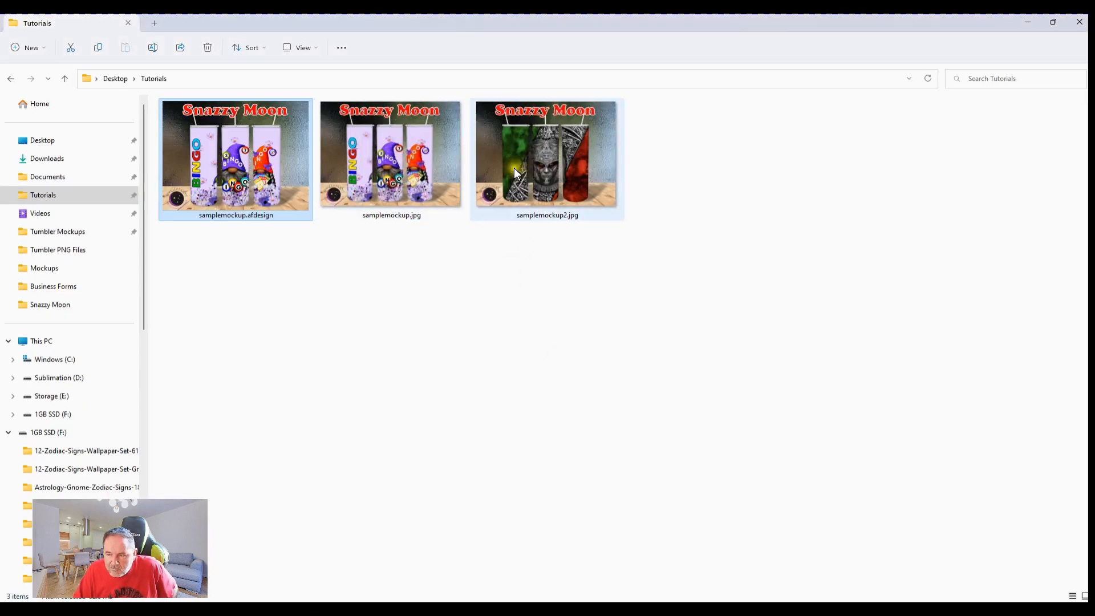
right_click(538, 150)
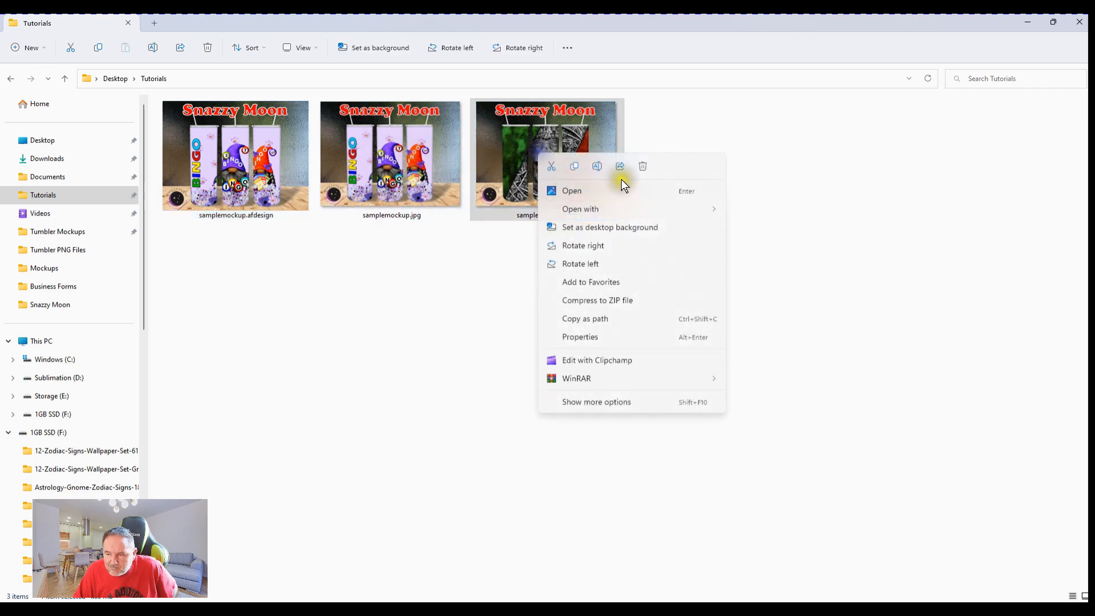
mouse_move(613, 207)
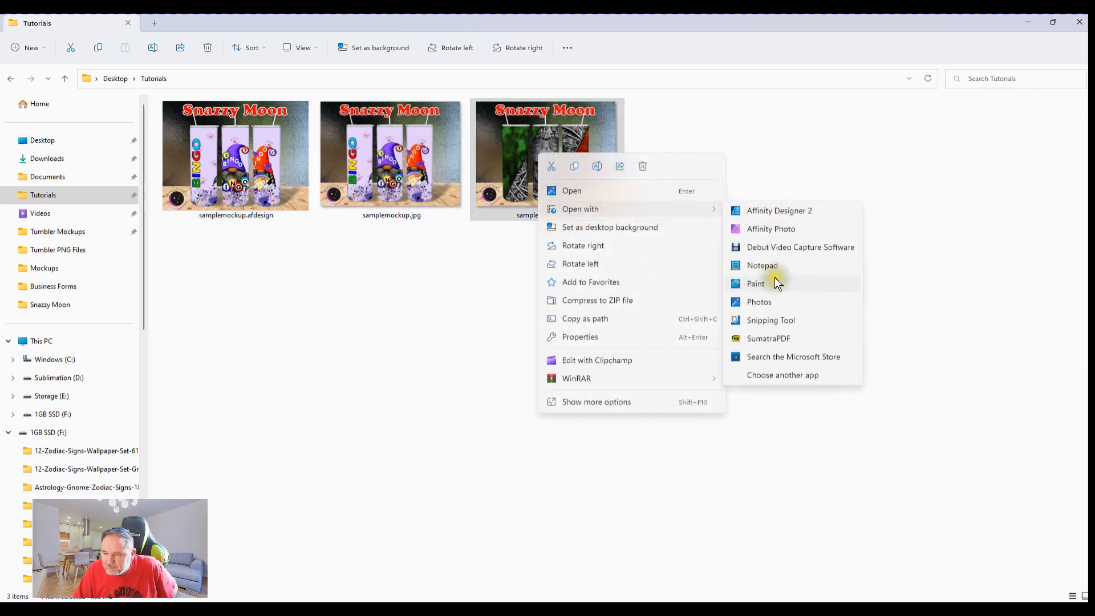
left_click(760, 299)
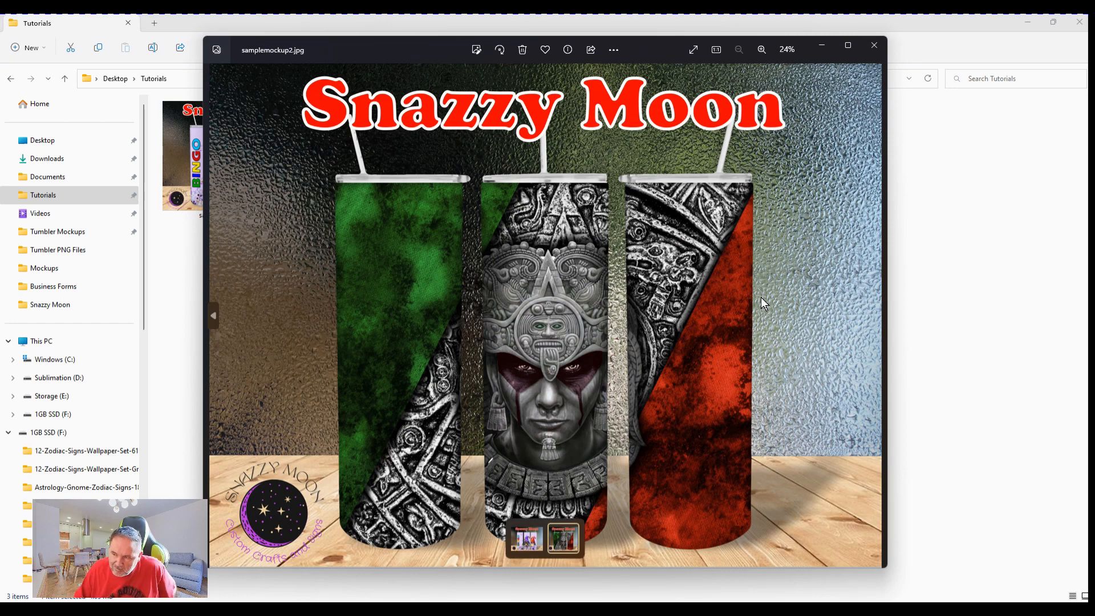
left_click(881, 43)
left_click(370, 154)
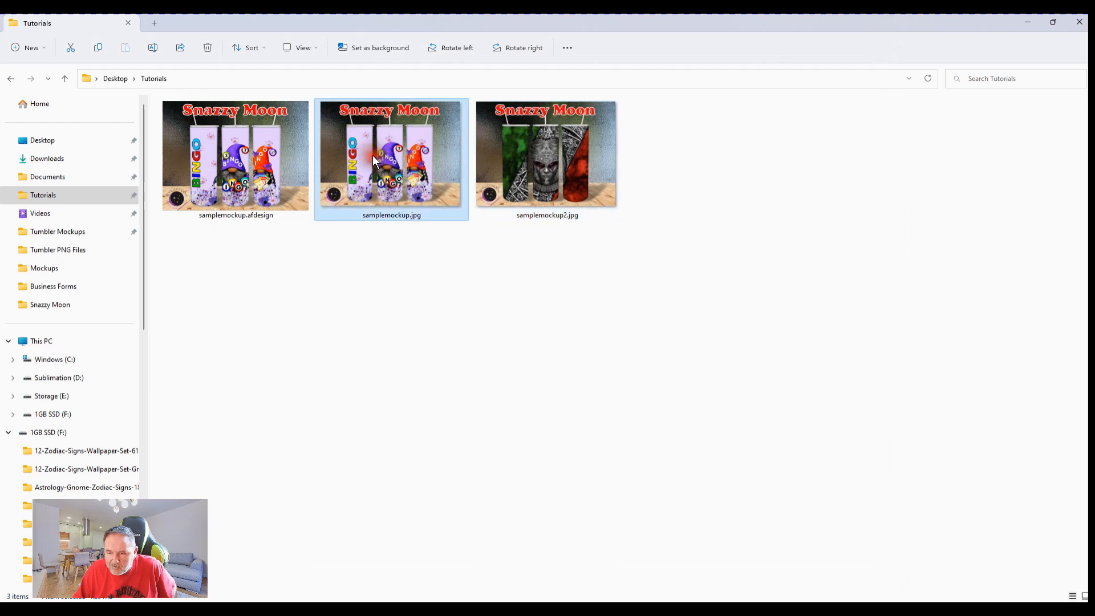